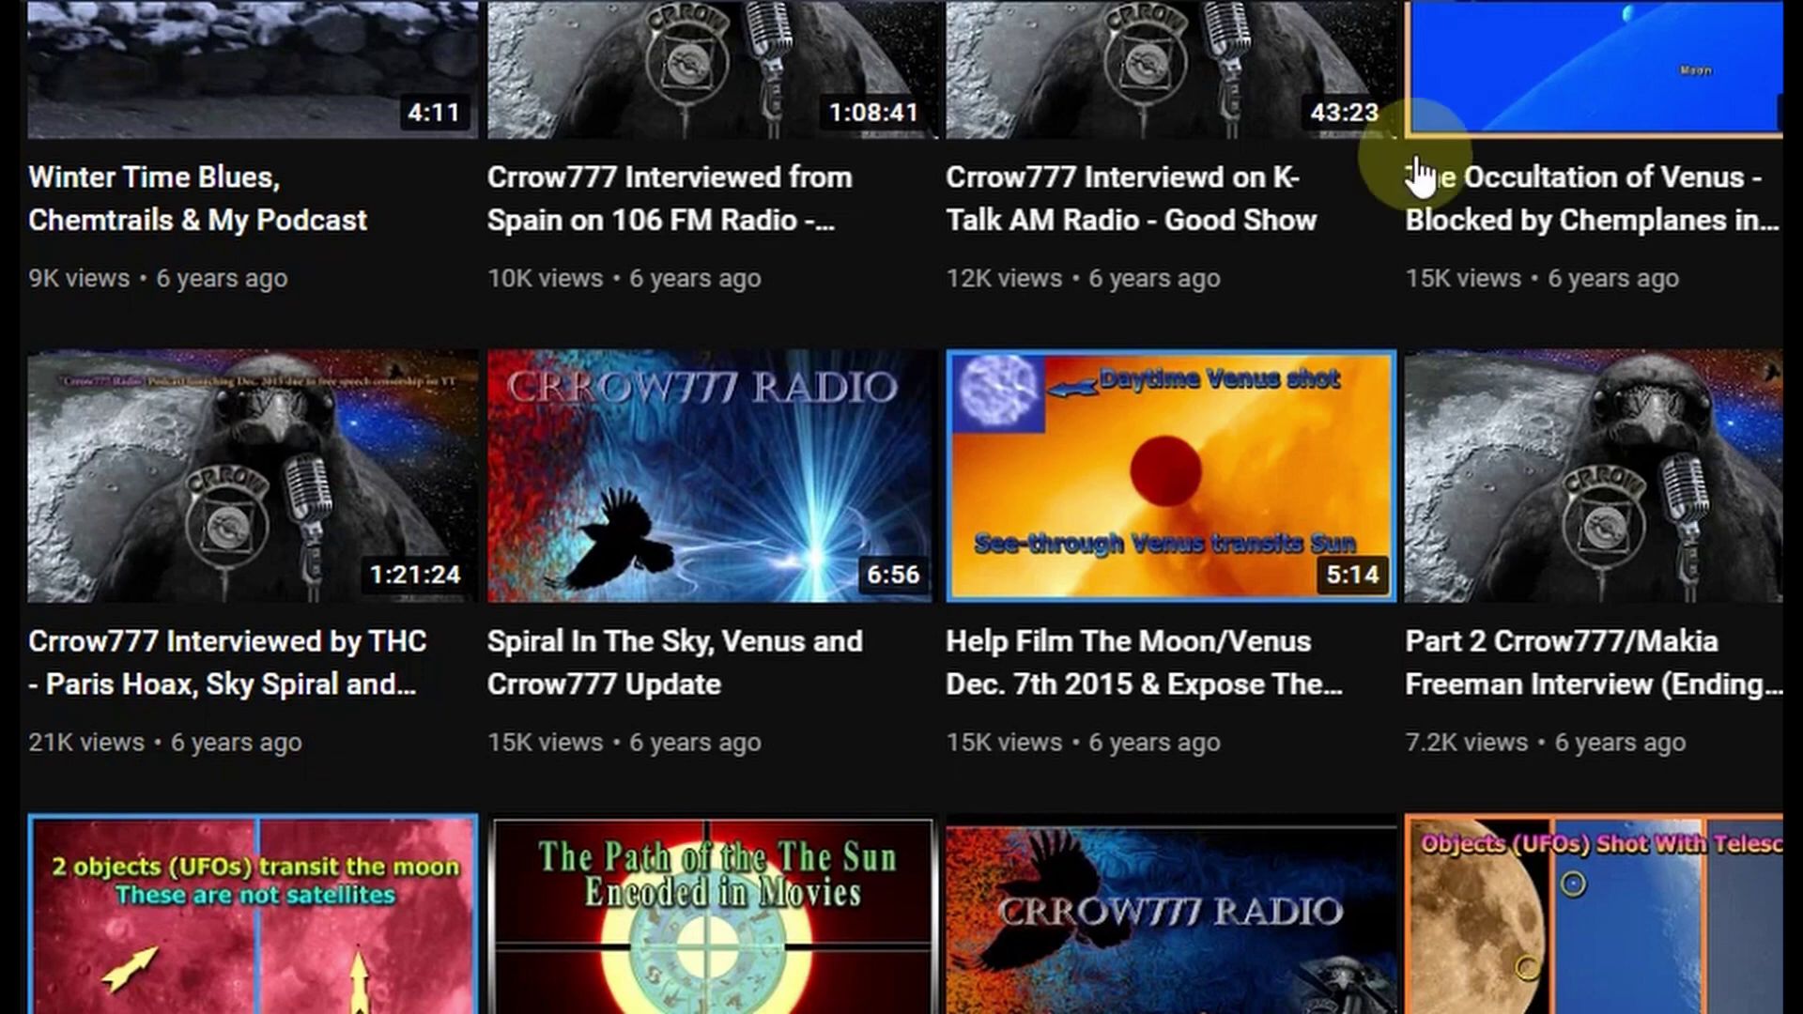
# Step: Scroll down through the channel's list of videos
pyautogui.scroll(-5, 1417, 161)
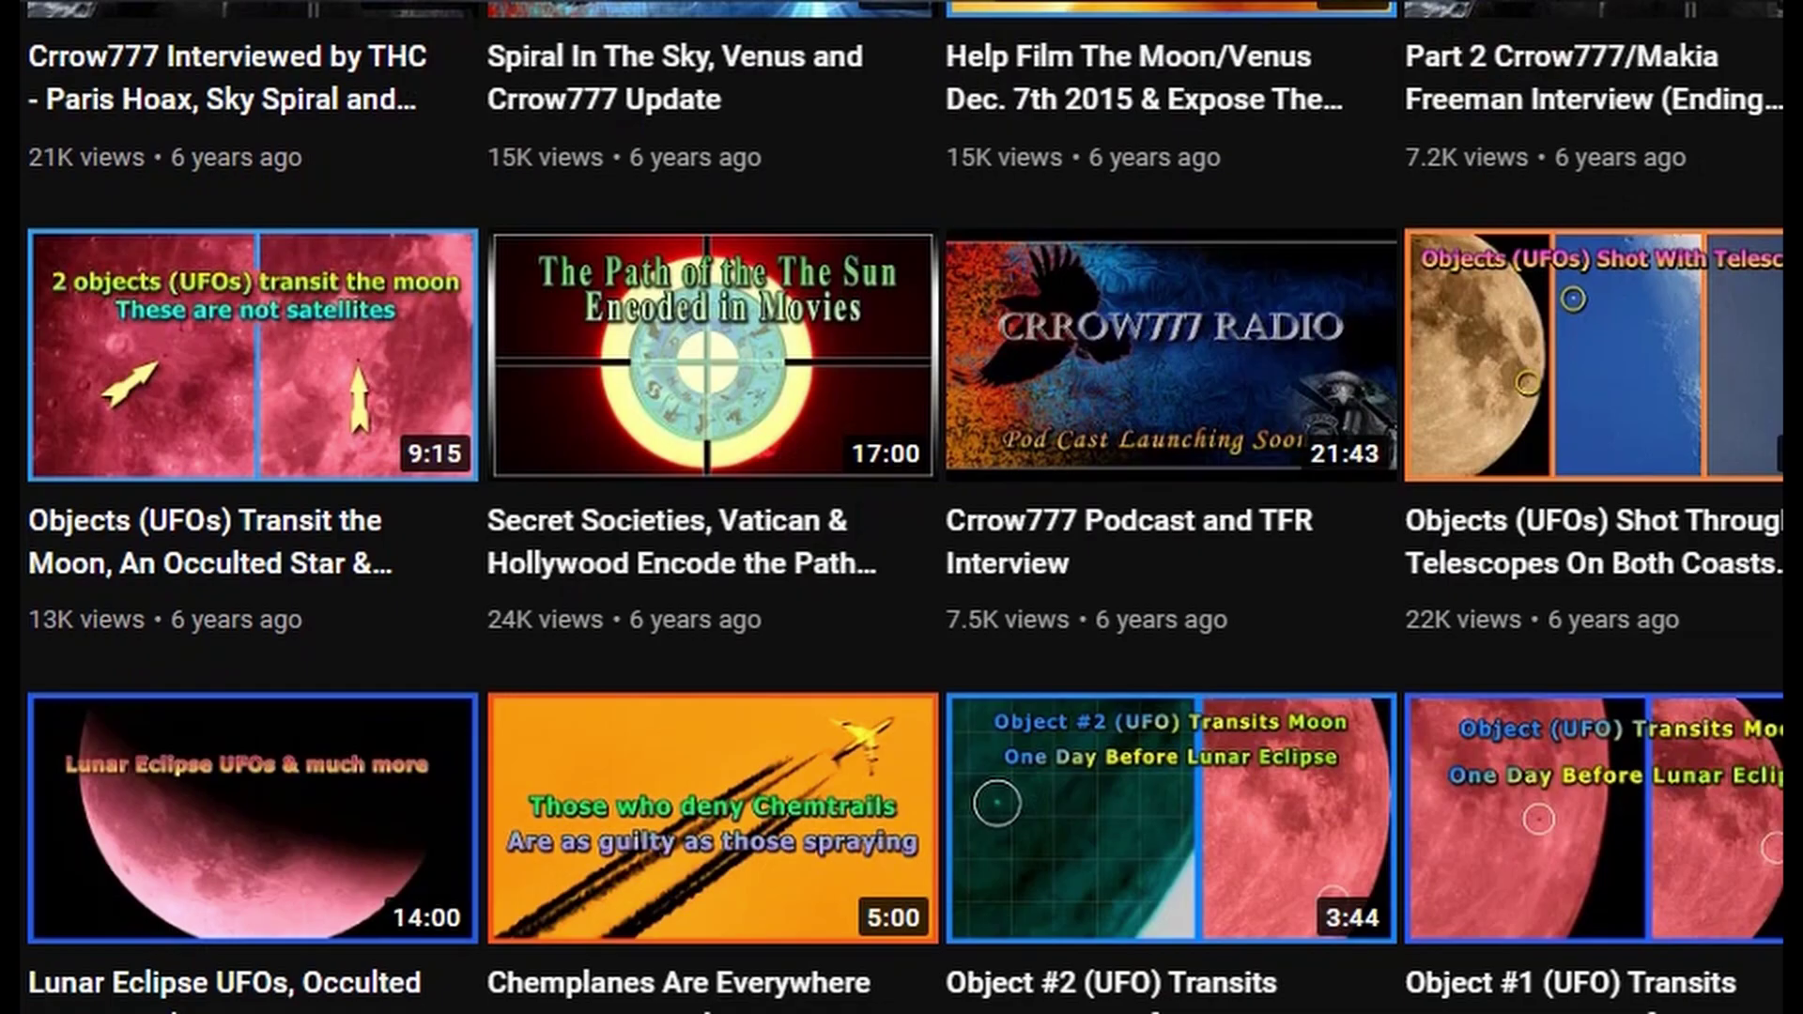
pyautogui.scroll(-12, 1428, 56)
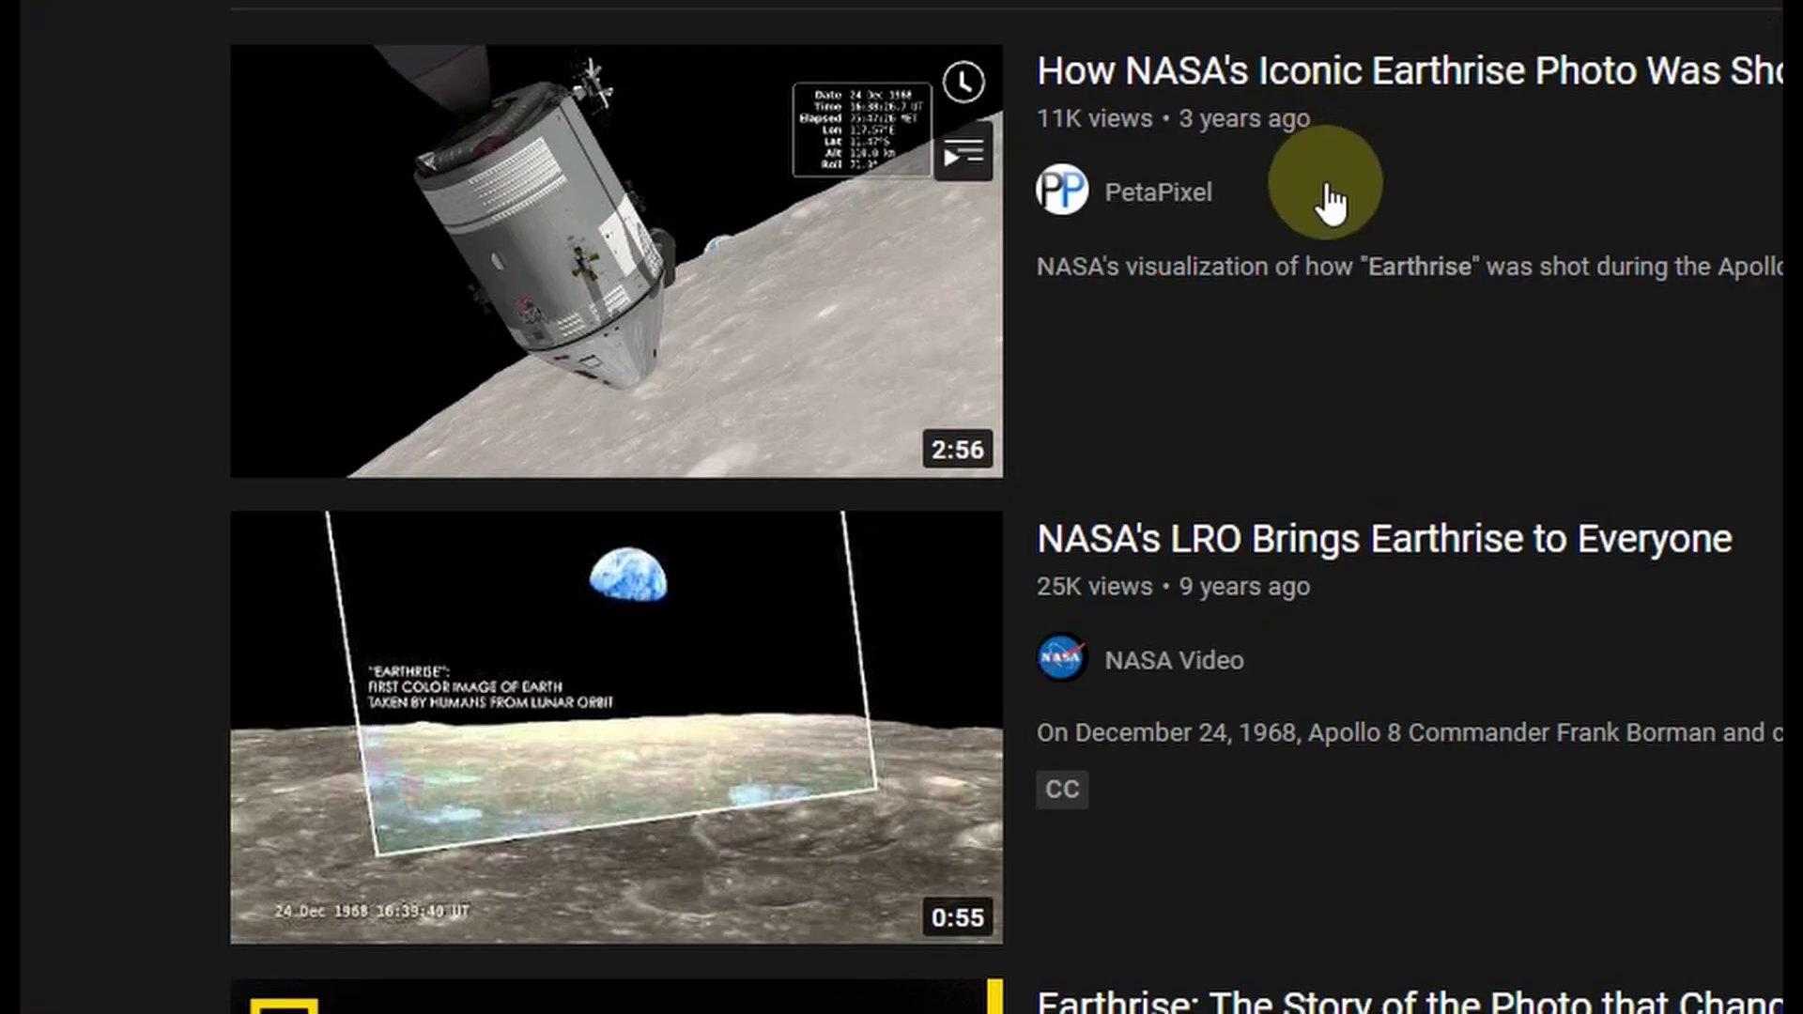
pyautogui.scroll(-10, 1330, 199)
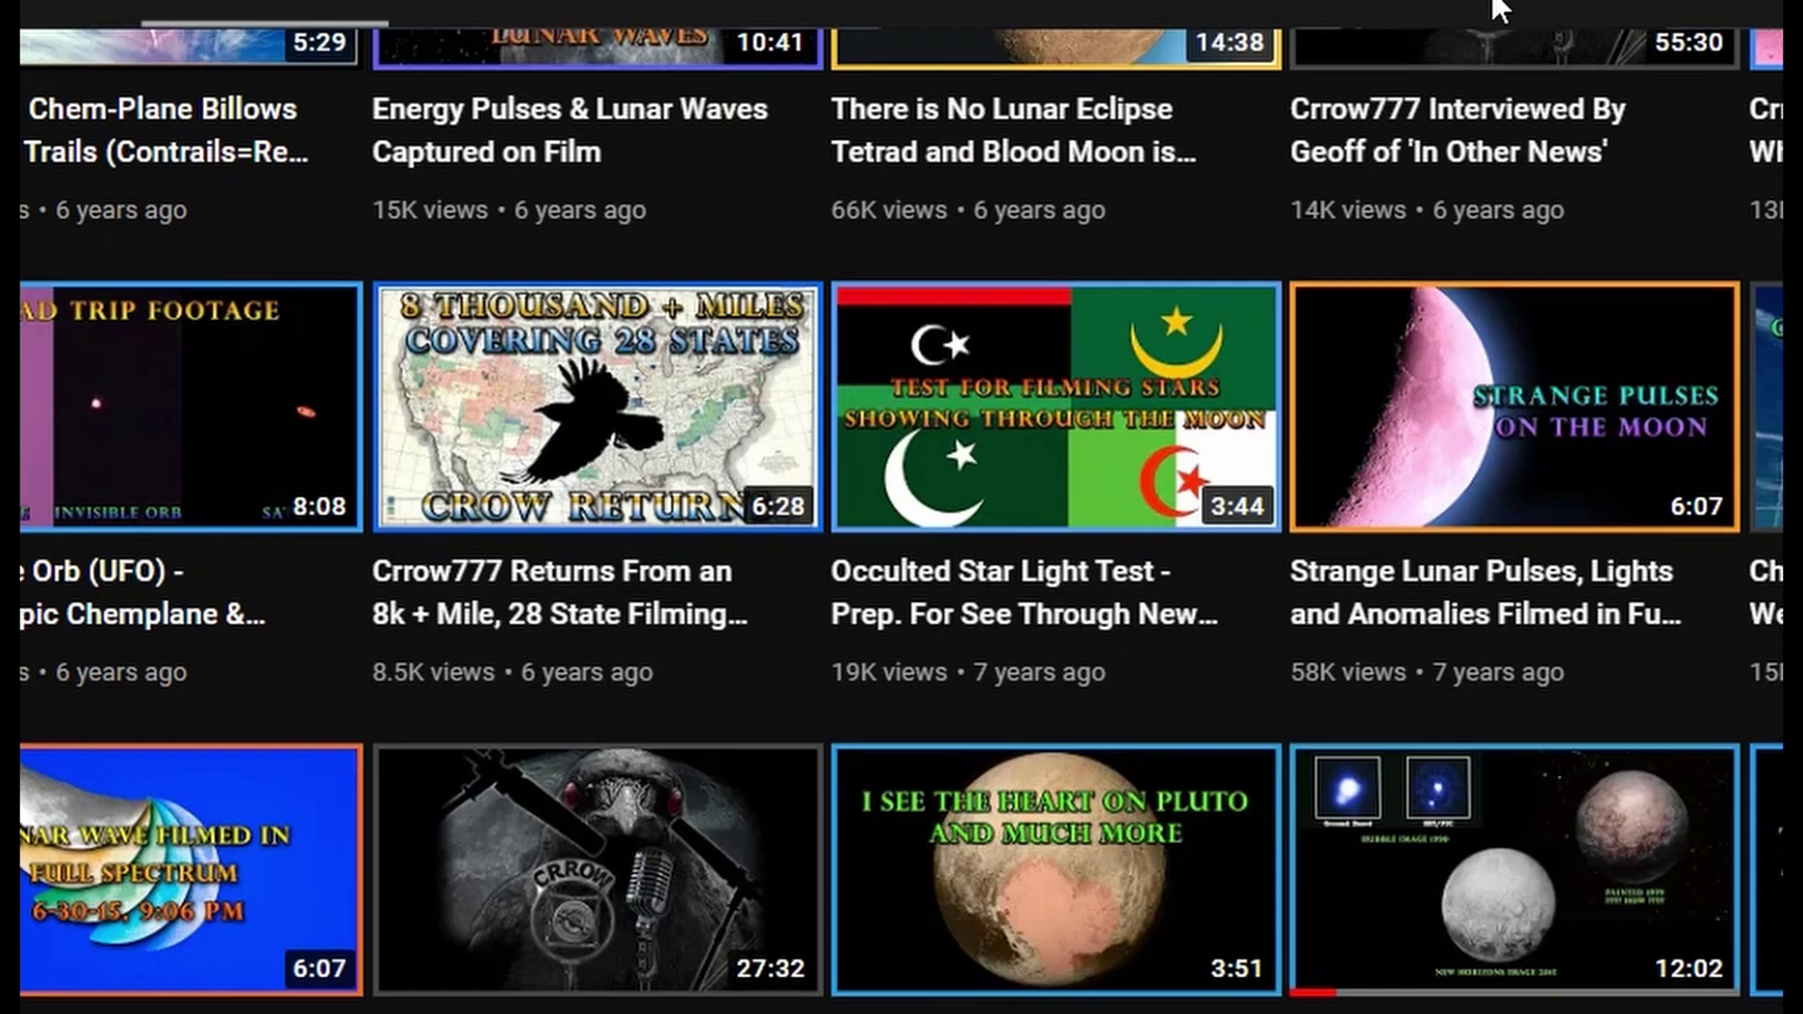
pyautogui.scroll(-5, 1479, 24)
pyautogui.scroll(-5, 1469, 33)
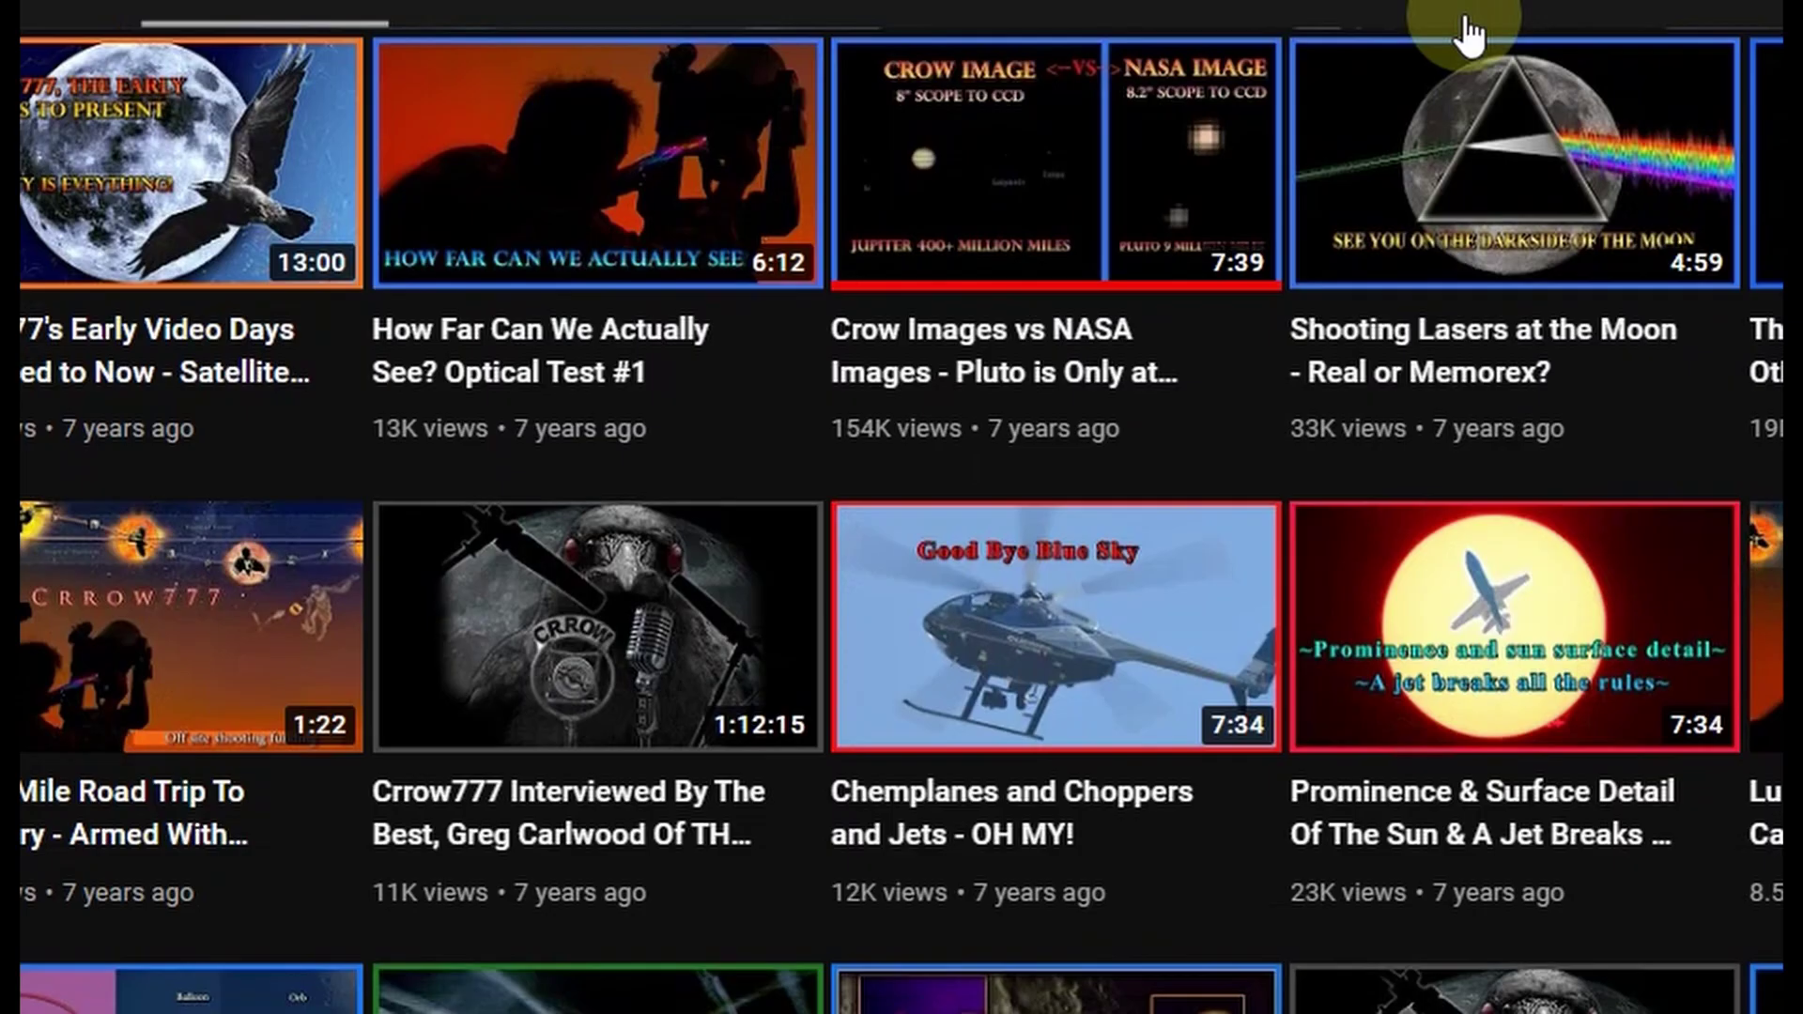
pyautogui.scroll(-4, 1465, 34)
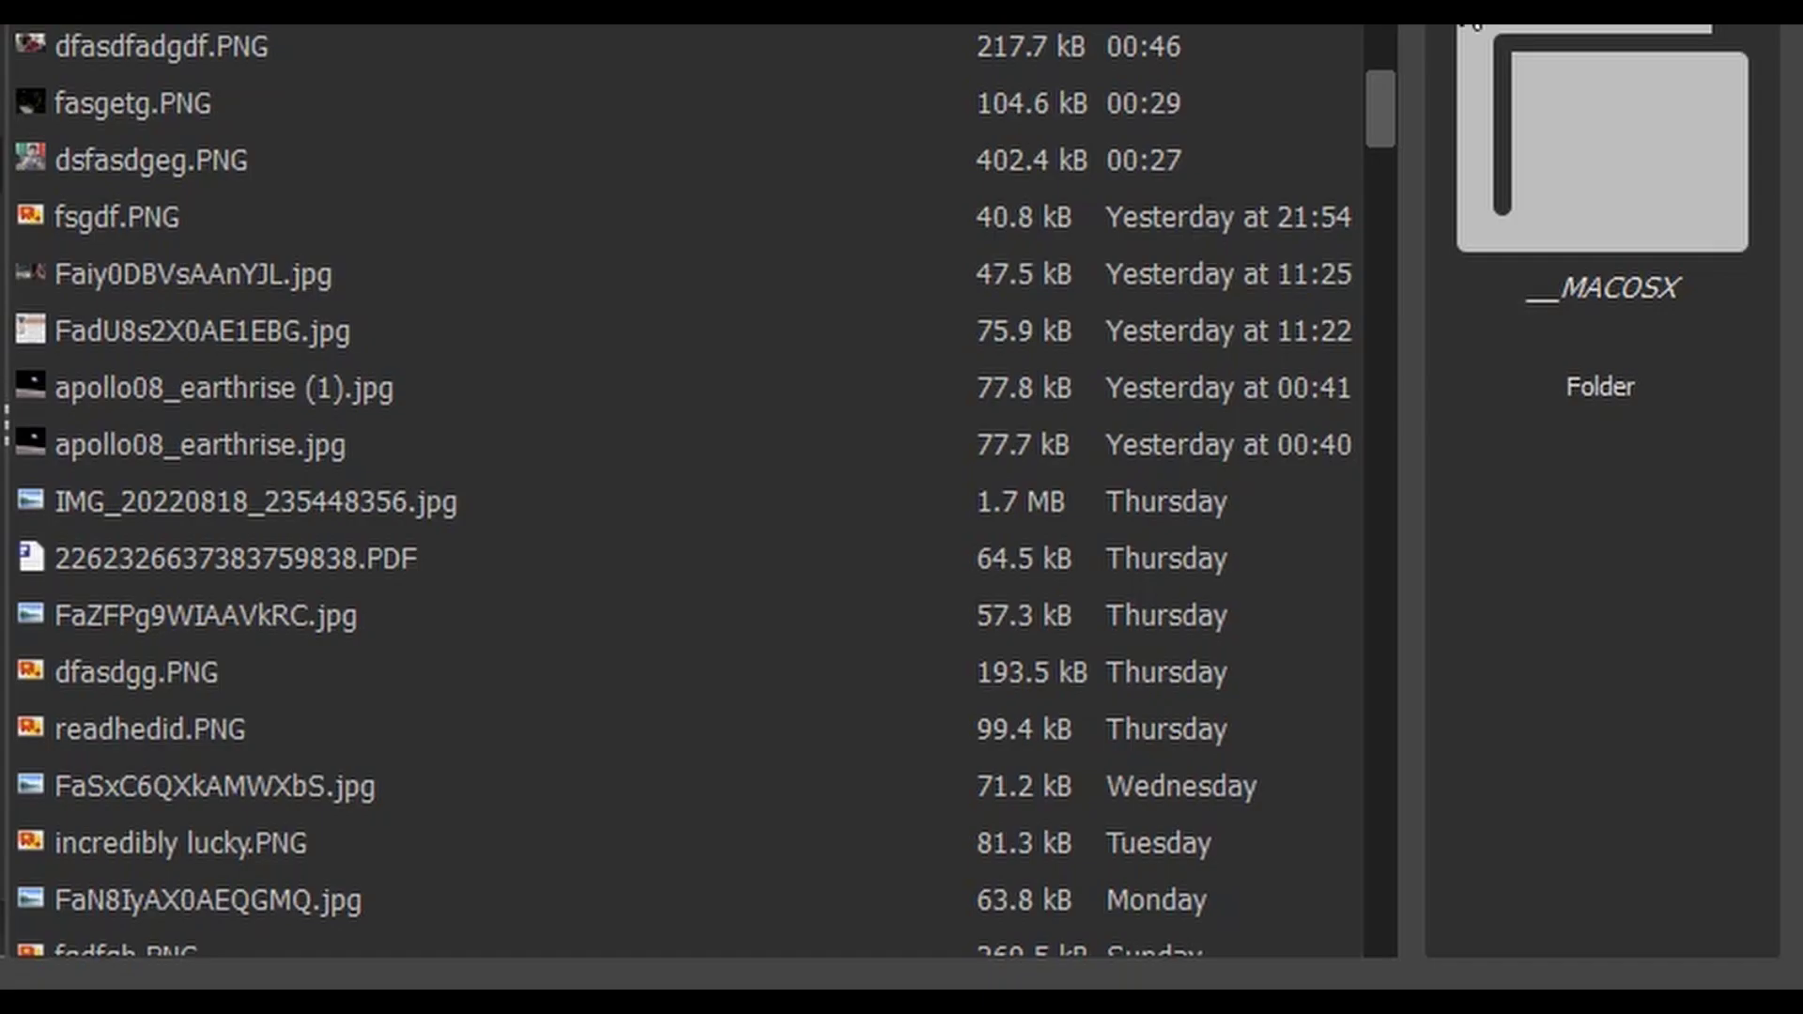
# Step: Select apollo08_earthrise.jpg to show its preview and details
pyautogui.click(293, 456)
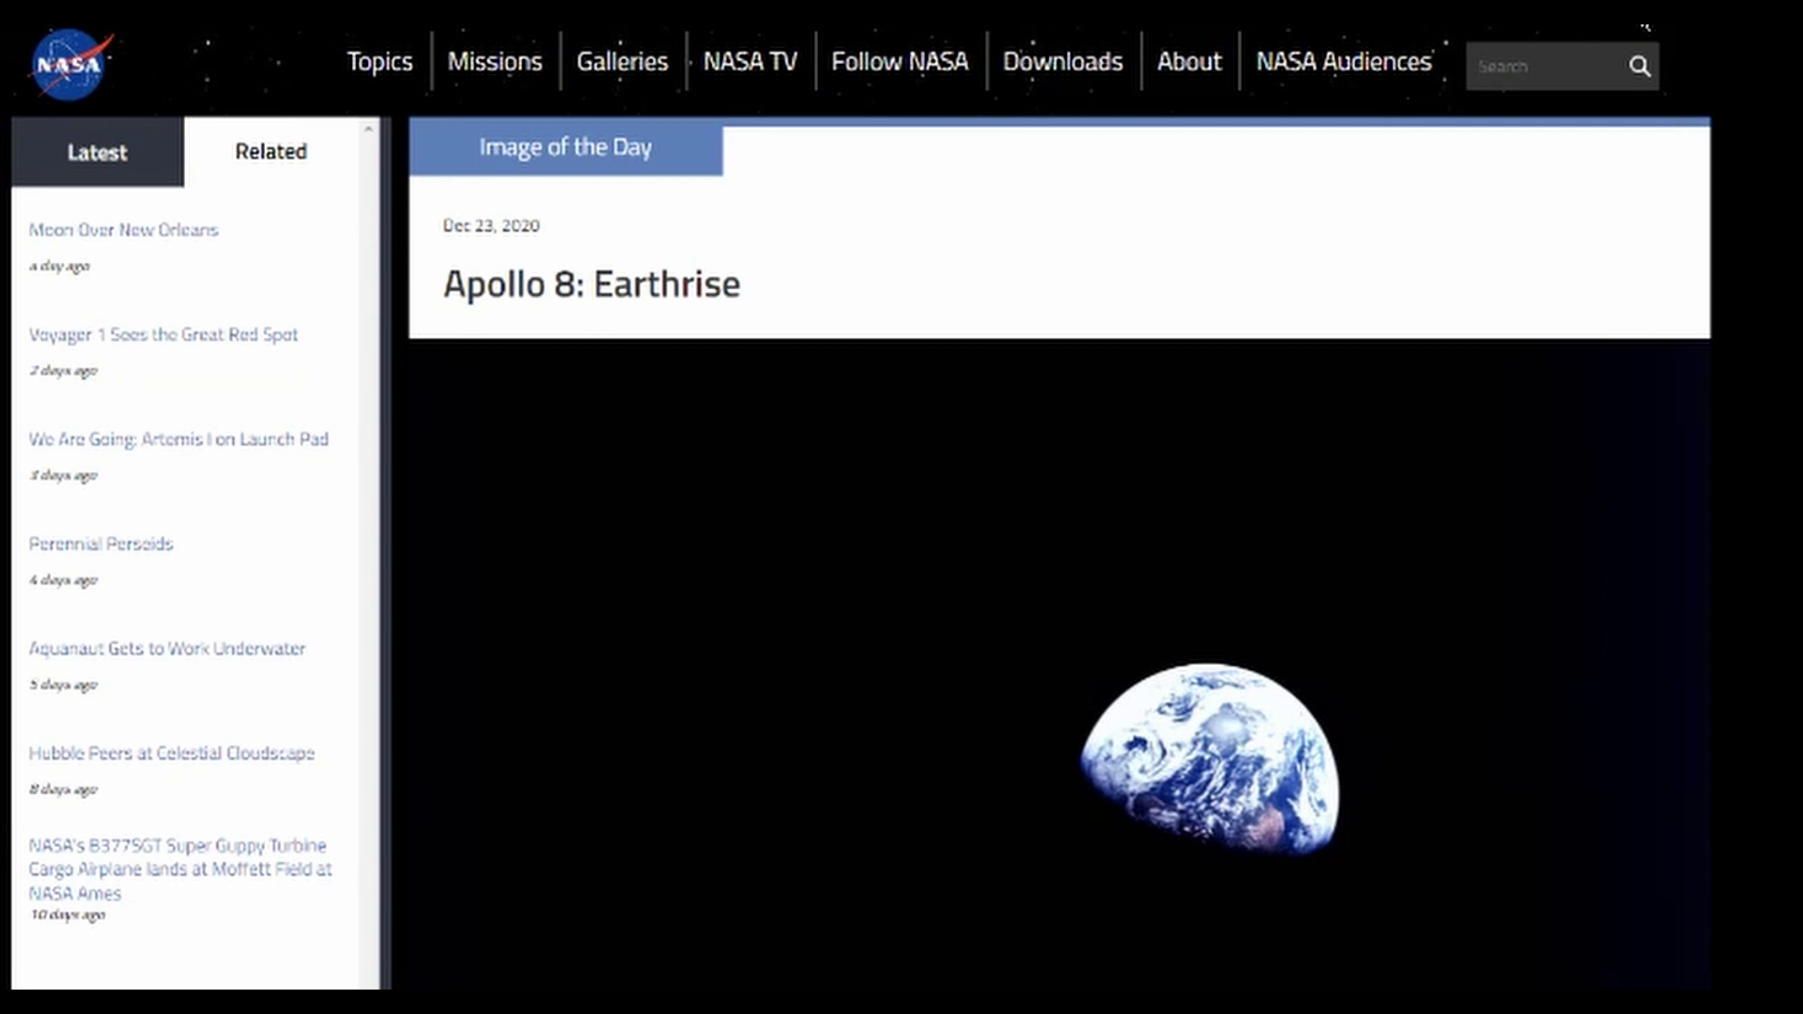
# Step: Highlight the Dec 23, 2020 last-updated date and the editor credit line below the caption
pyautogui.scroll(-10, 1400, 366)
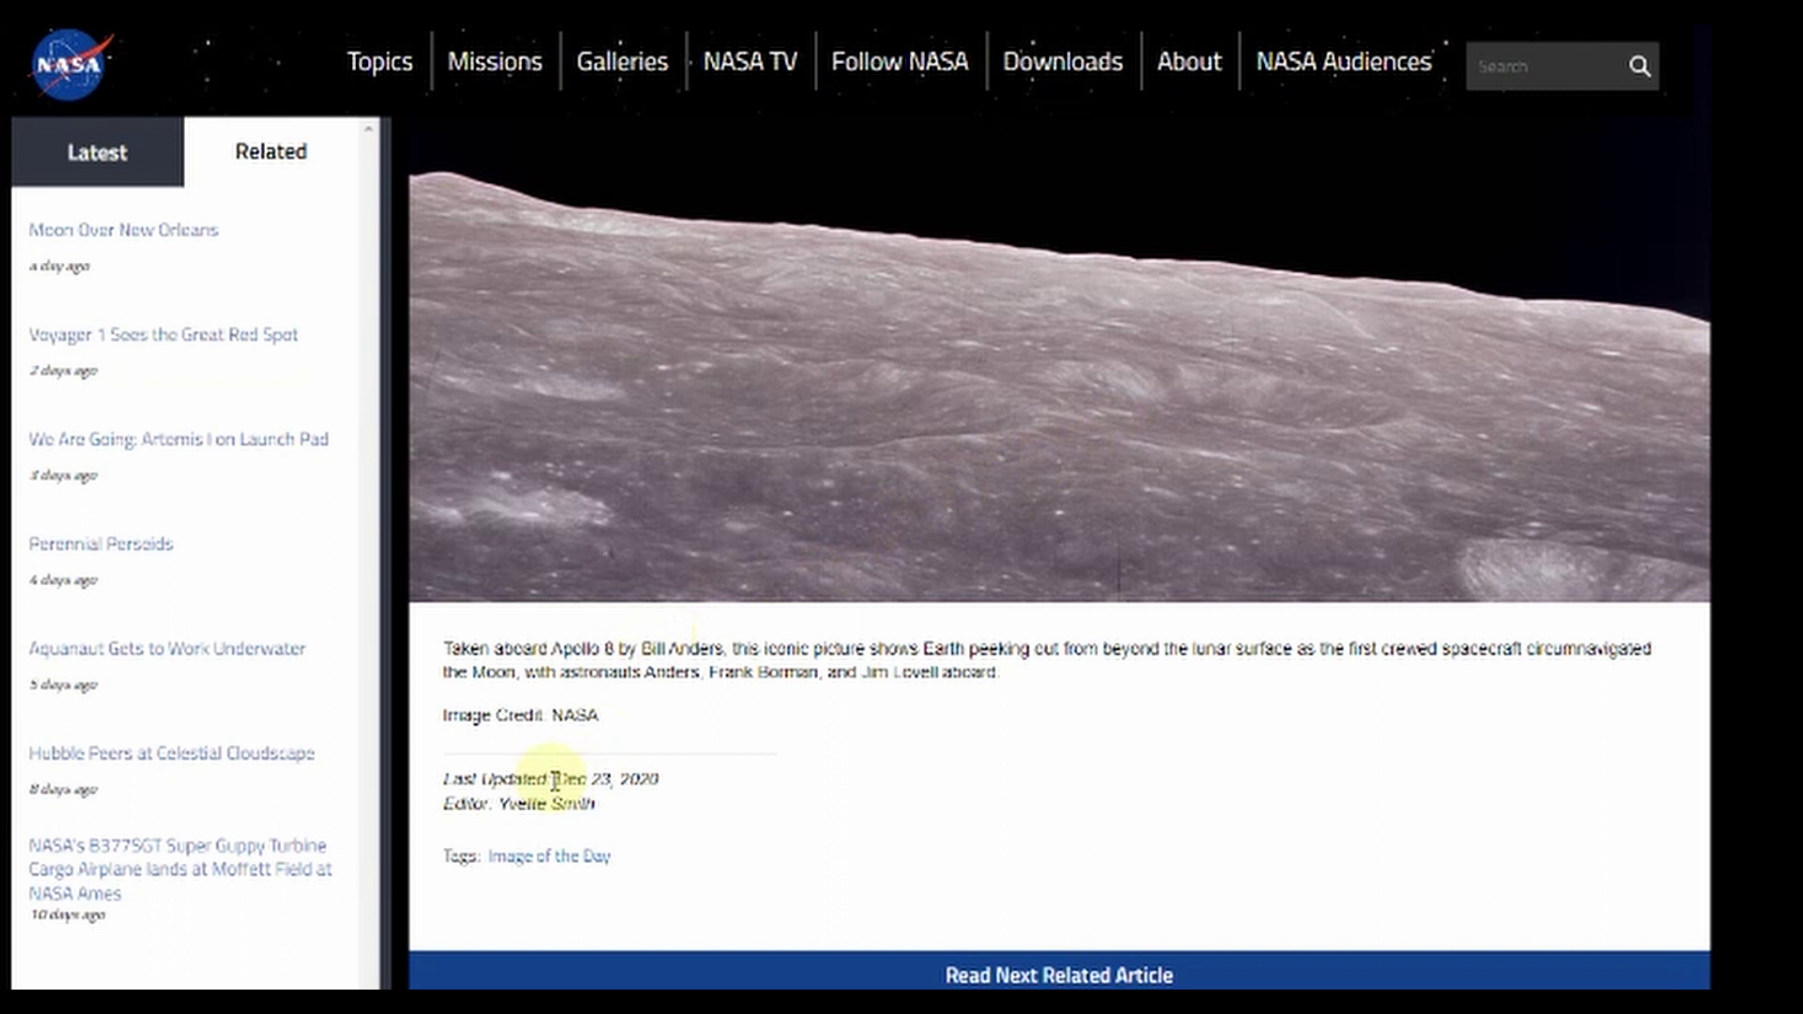
pyautogui.moveTo(554, 780); pyautogui.dragTo(662, 782)
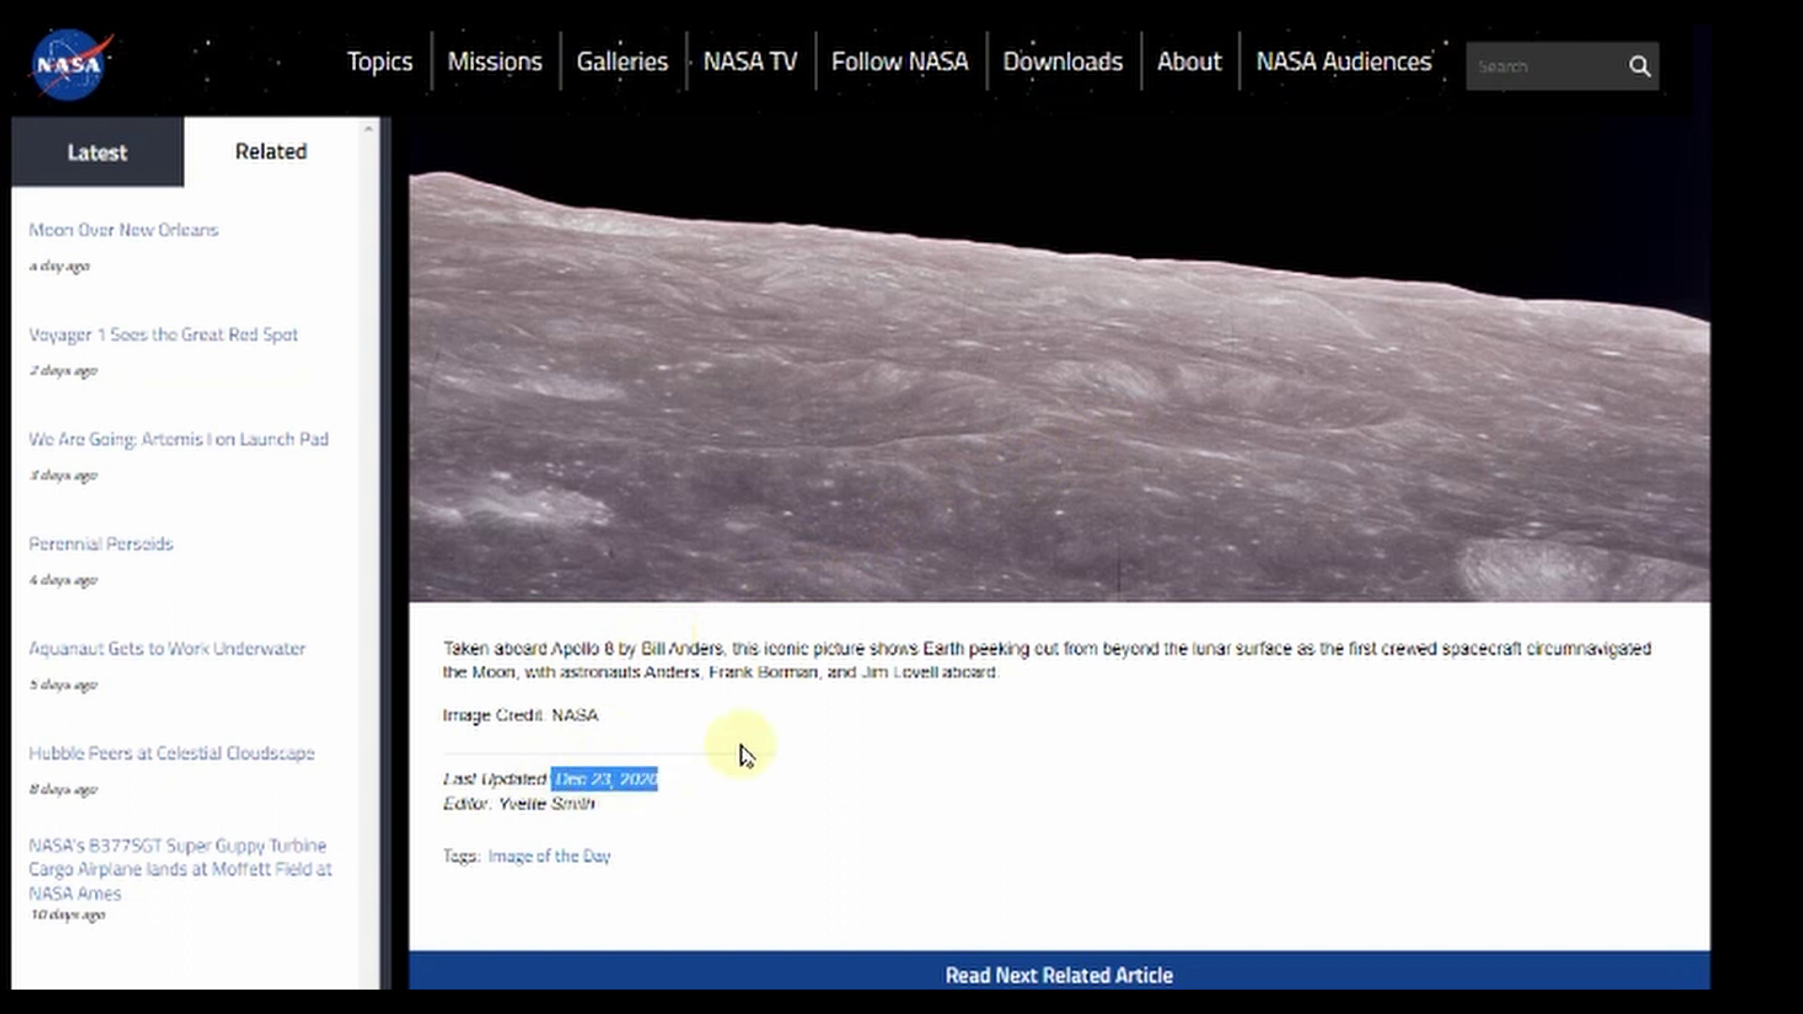
pyautogui.moveTo(521, 809); pyautogui.dragTo(696, 777)
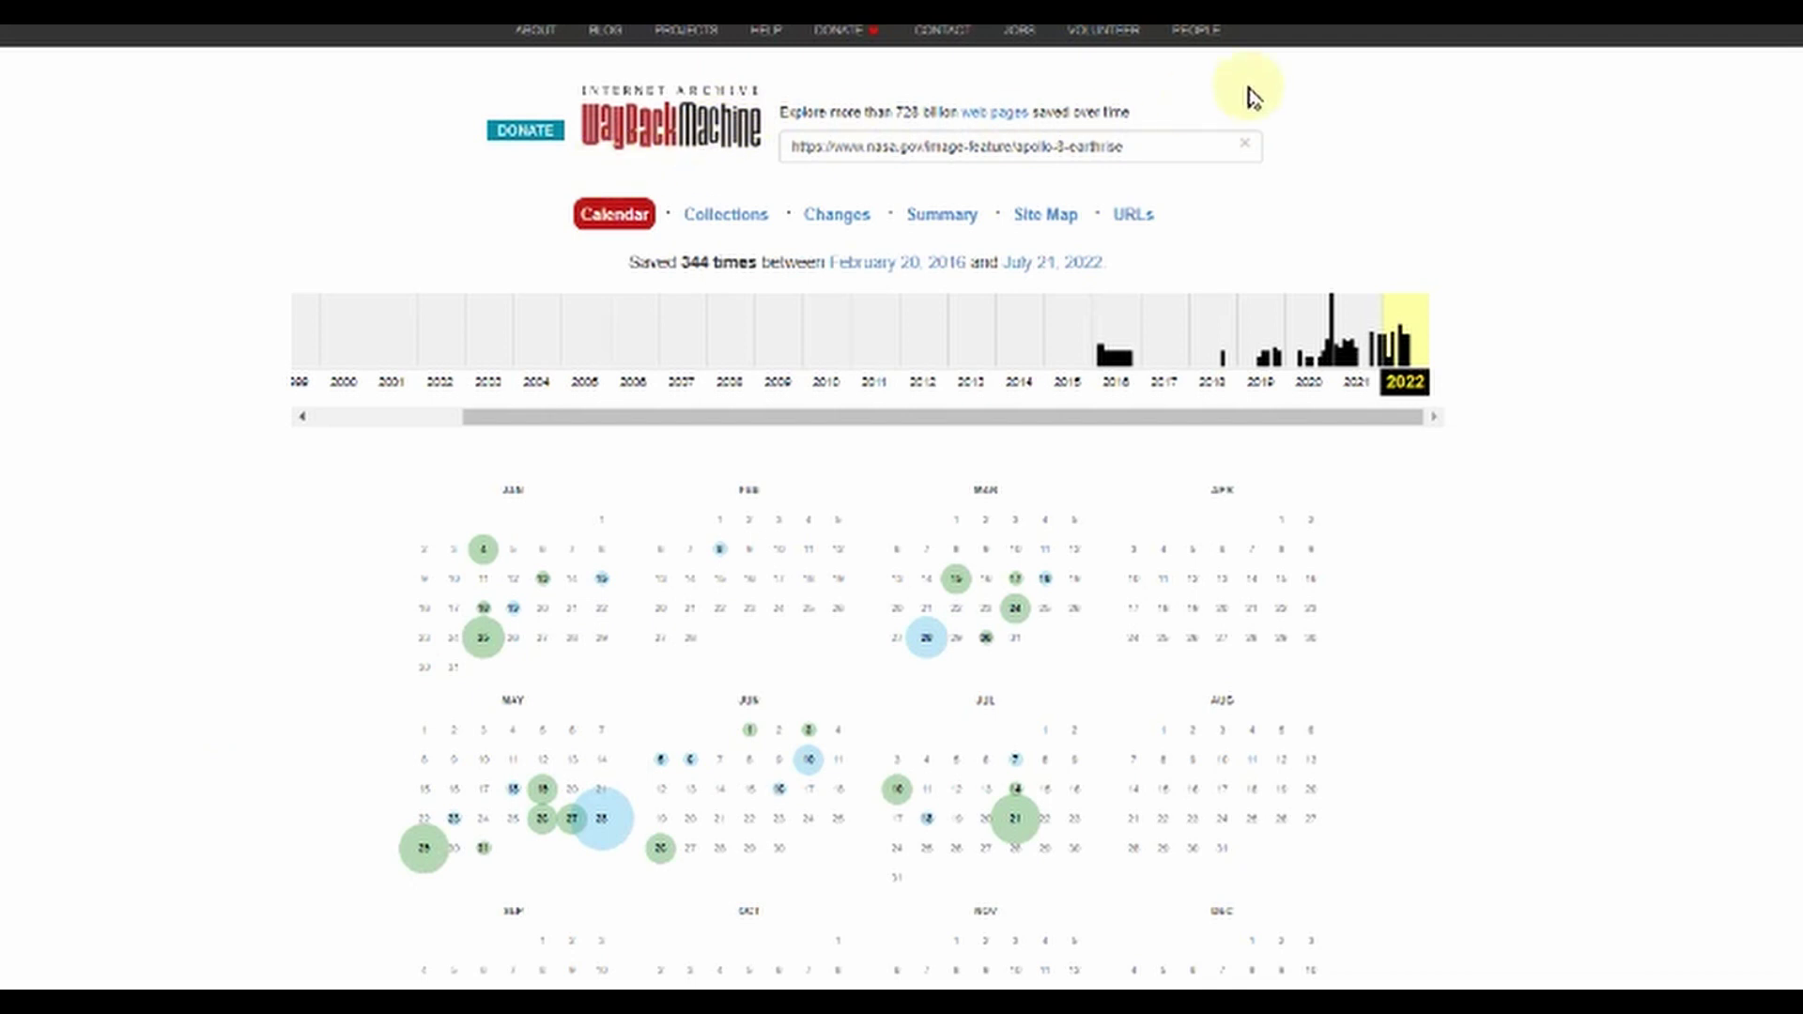
# Step: Show the Earthrise page's 2016 captures and the February 20, 2016 snapshot times
pyautogui.click(1115, 375)
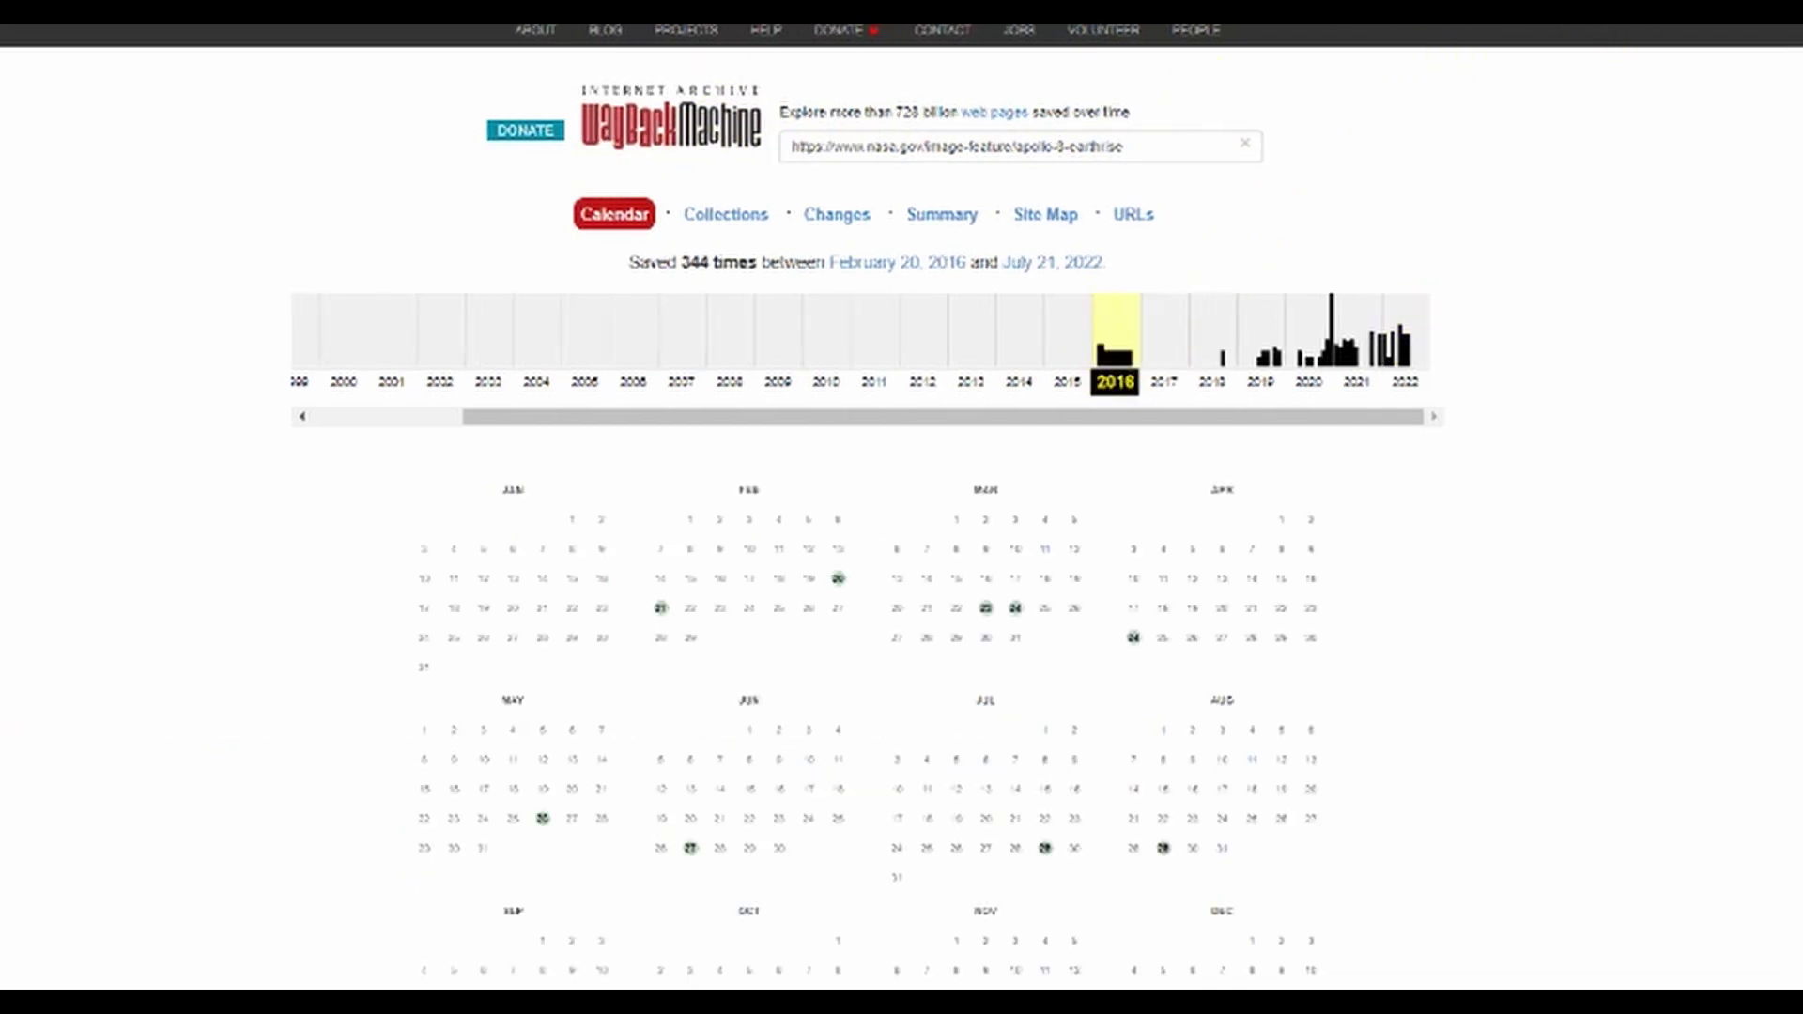
pyautogui.scroll(-1, 798, 545)
pyautogui.moveTo(837, 475)
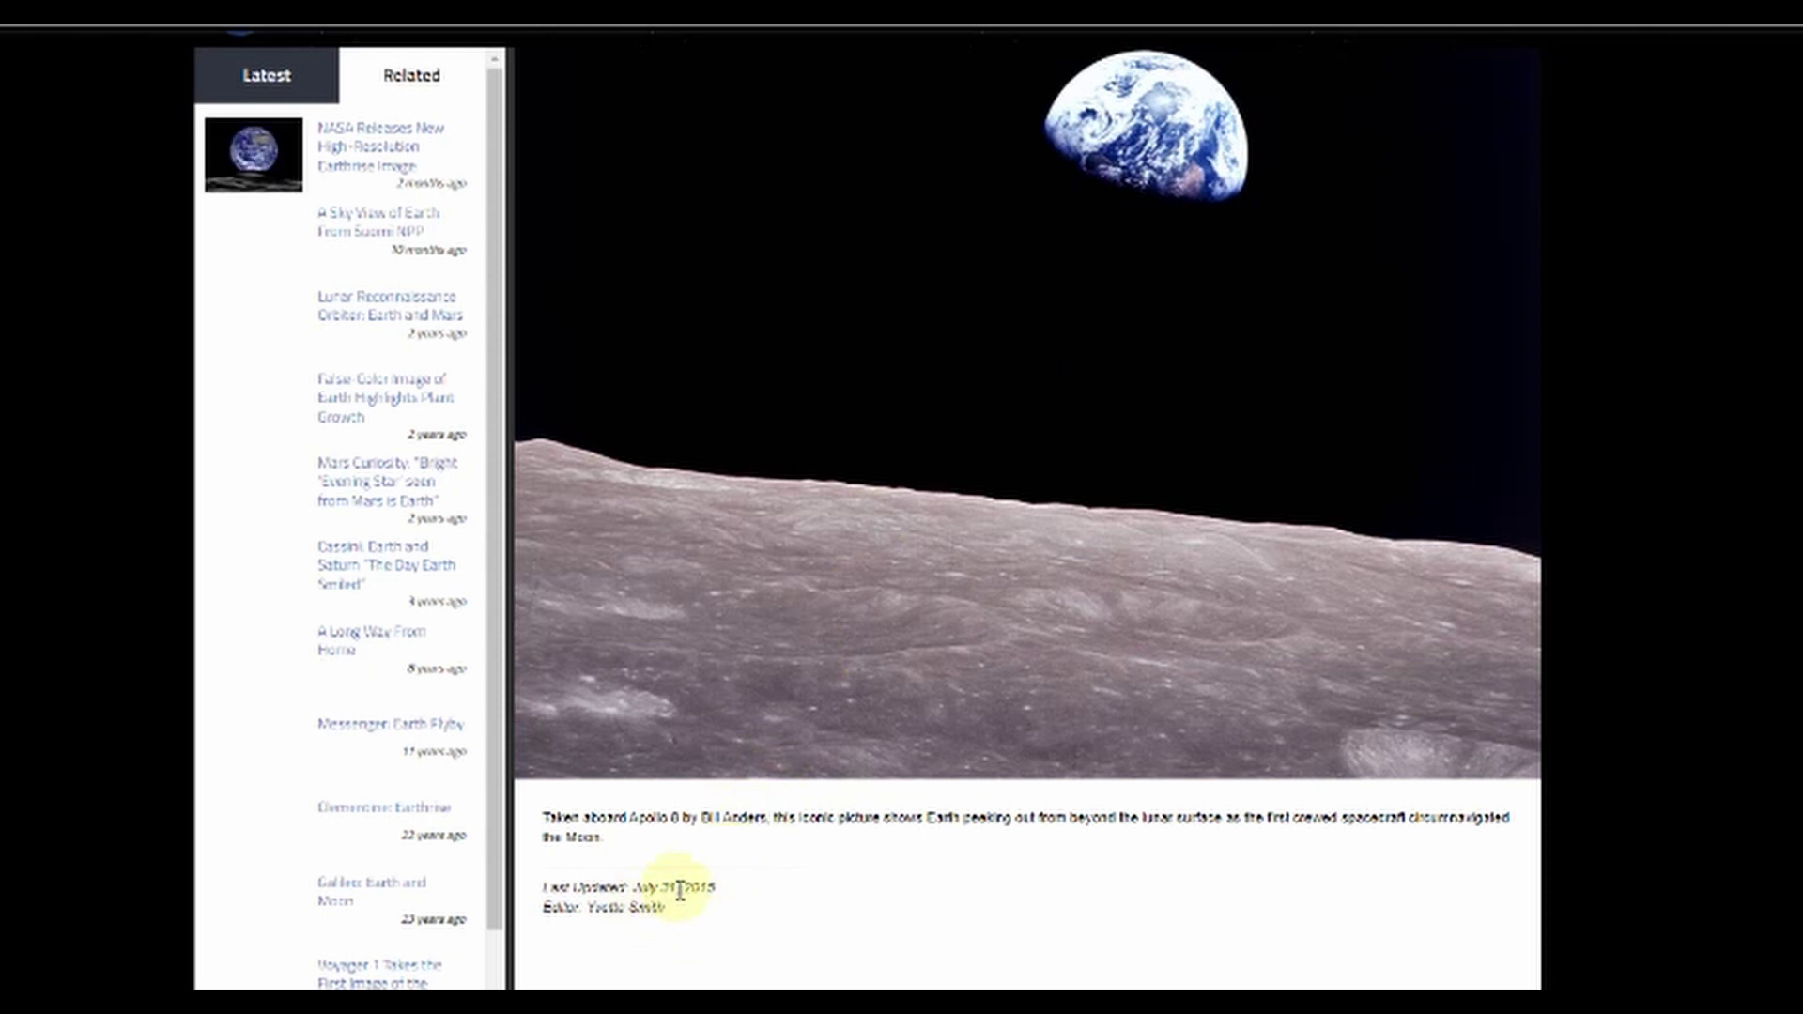
# Step: Scroll through the Earthrise photo and caption on the live NASA page
pyautogui.scroll(4, 854, 892)
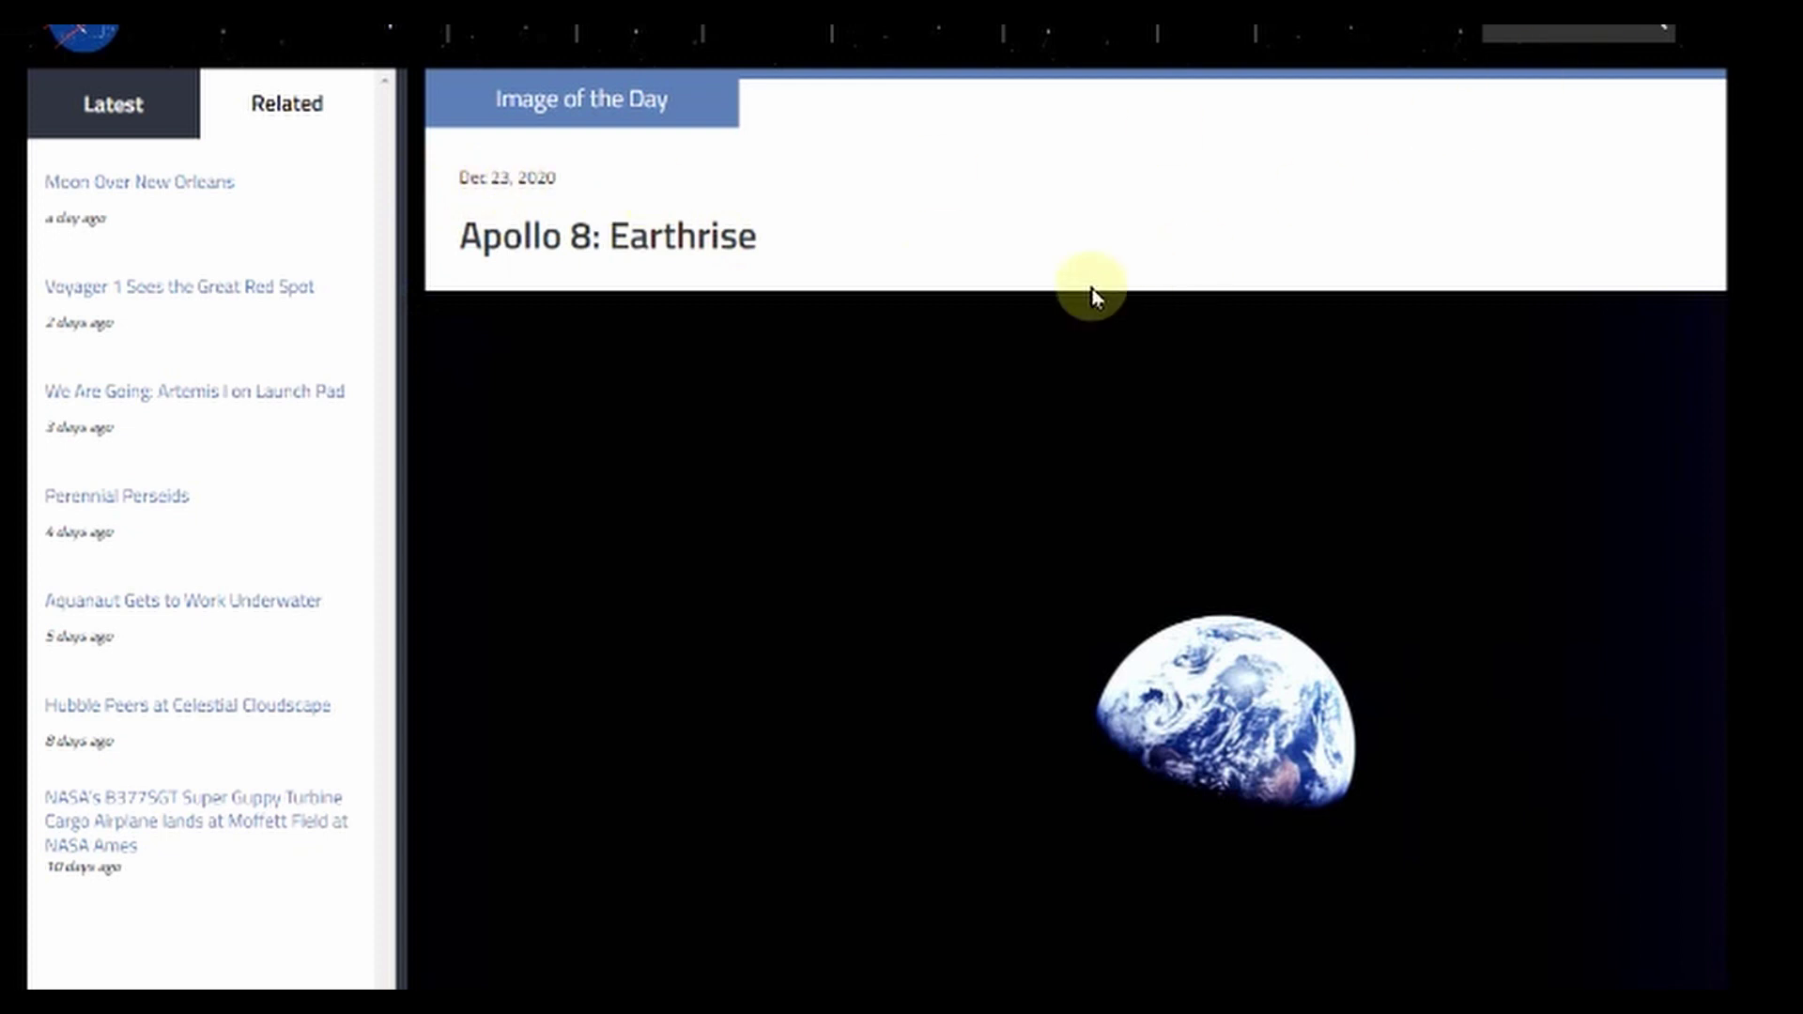
pyautogui.scroll(-3, 1089, 293)
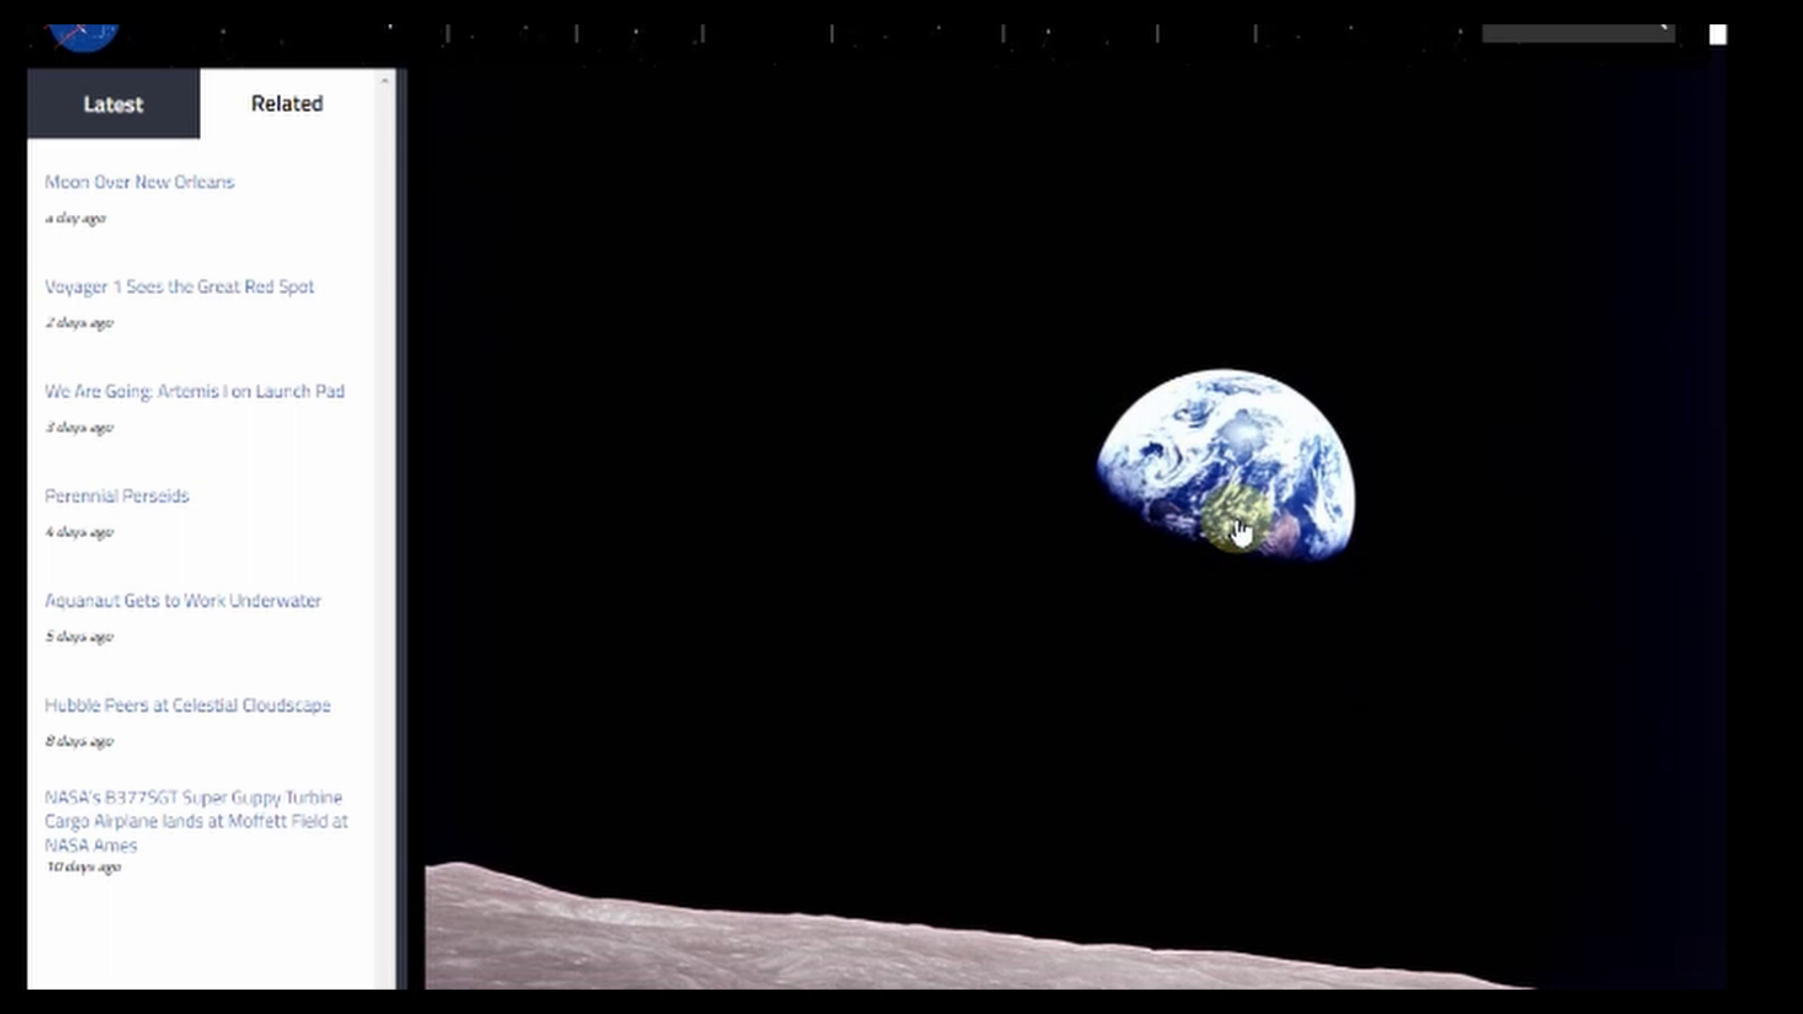
pyautogui.scroll(-5, 676, 573)
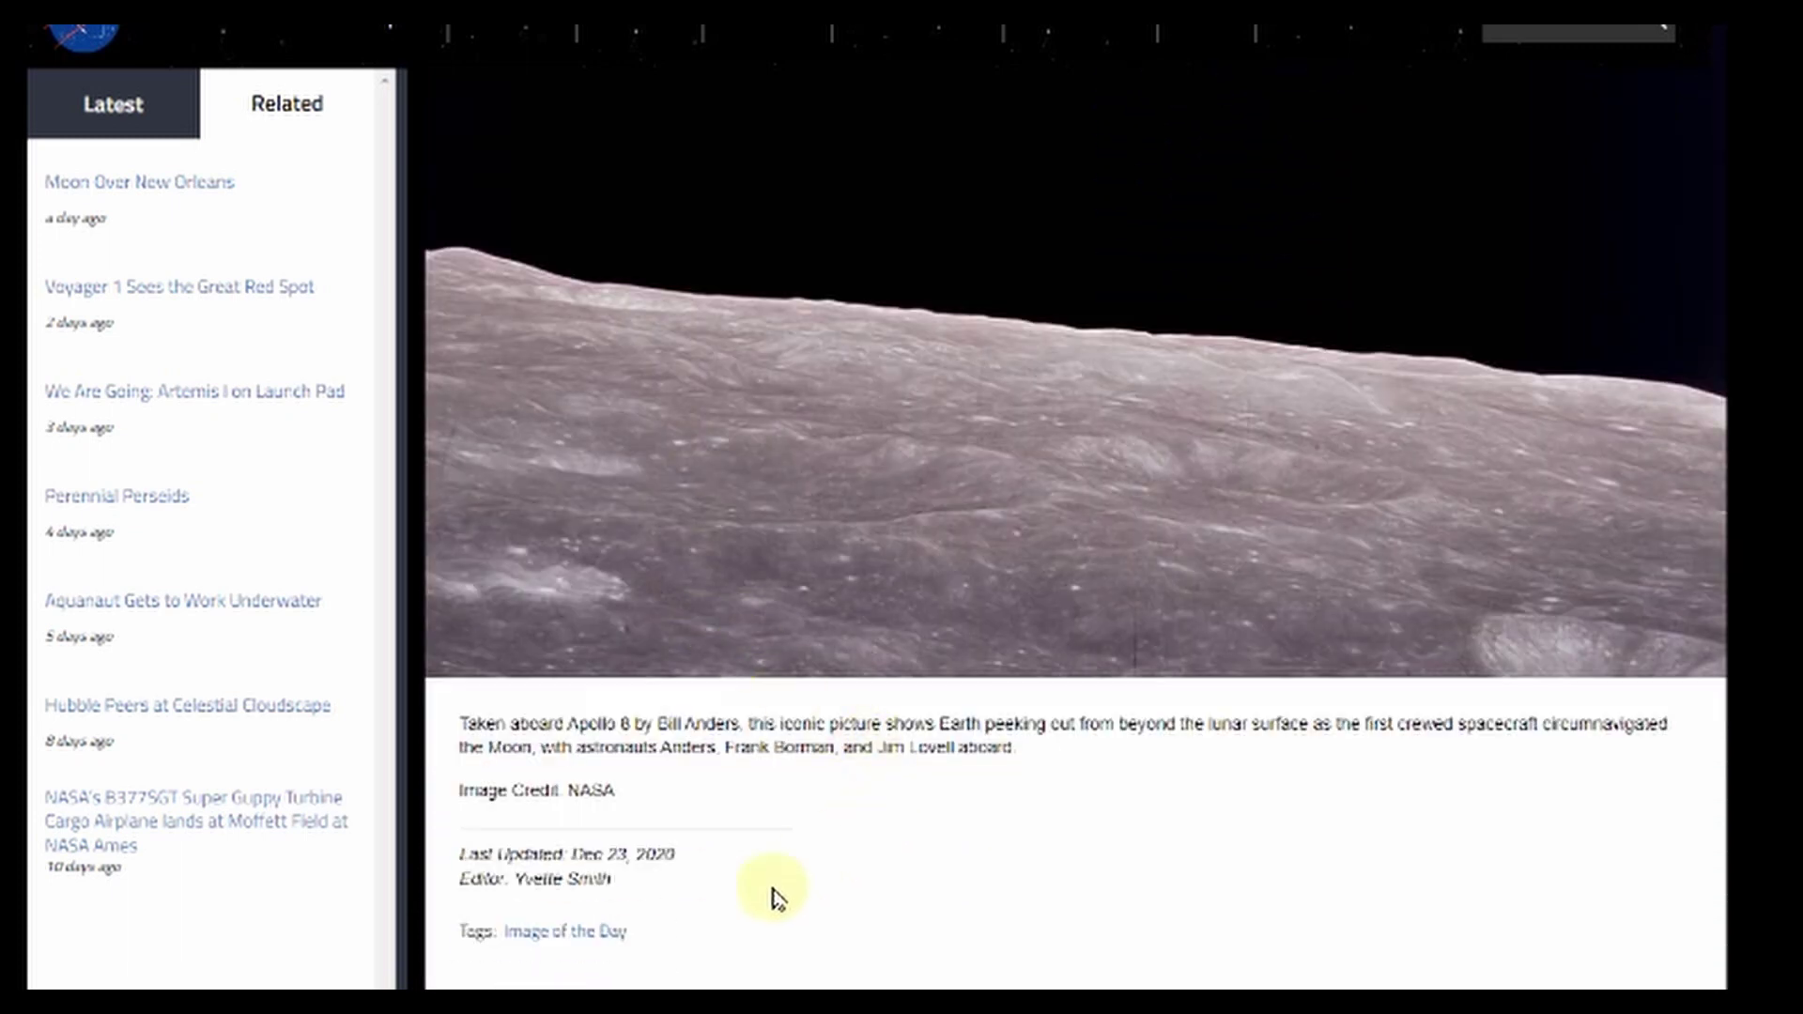
pyautogui.scroll(8, 657, 874)
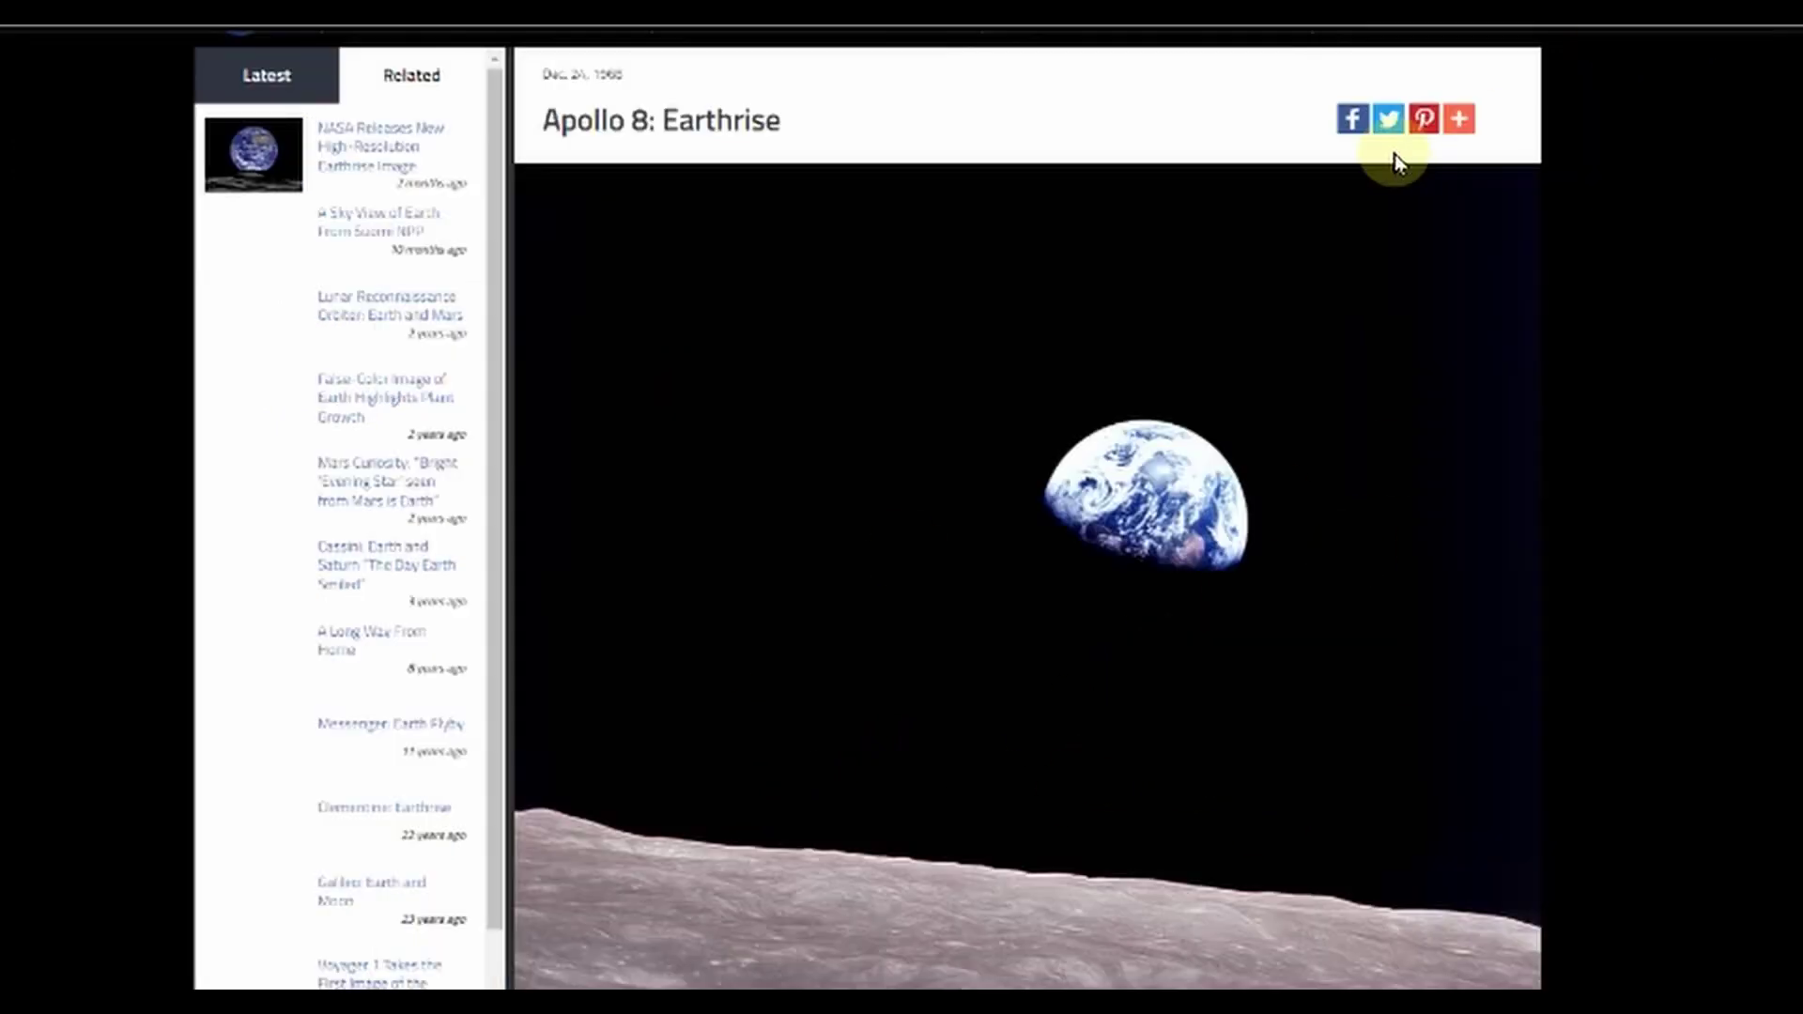
# Step: Save the archived Earthrise image as apollo08_earthrise (2).jpg from its context menu
pyautogui.scroll(-2, 1390, 155)
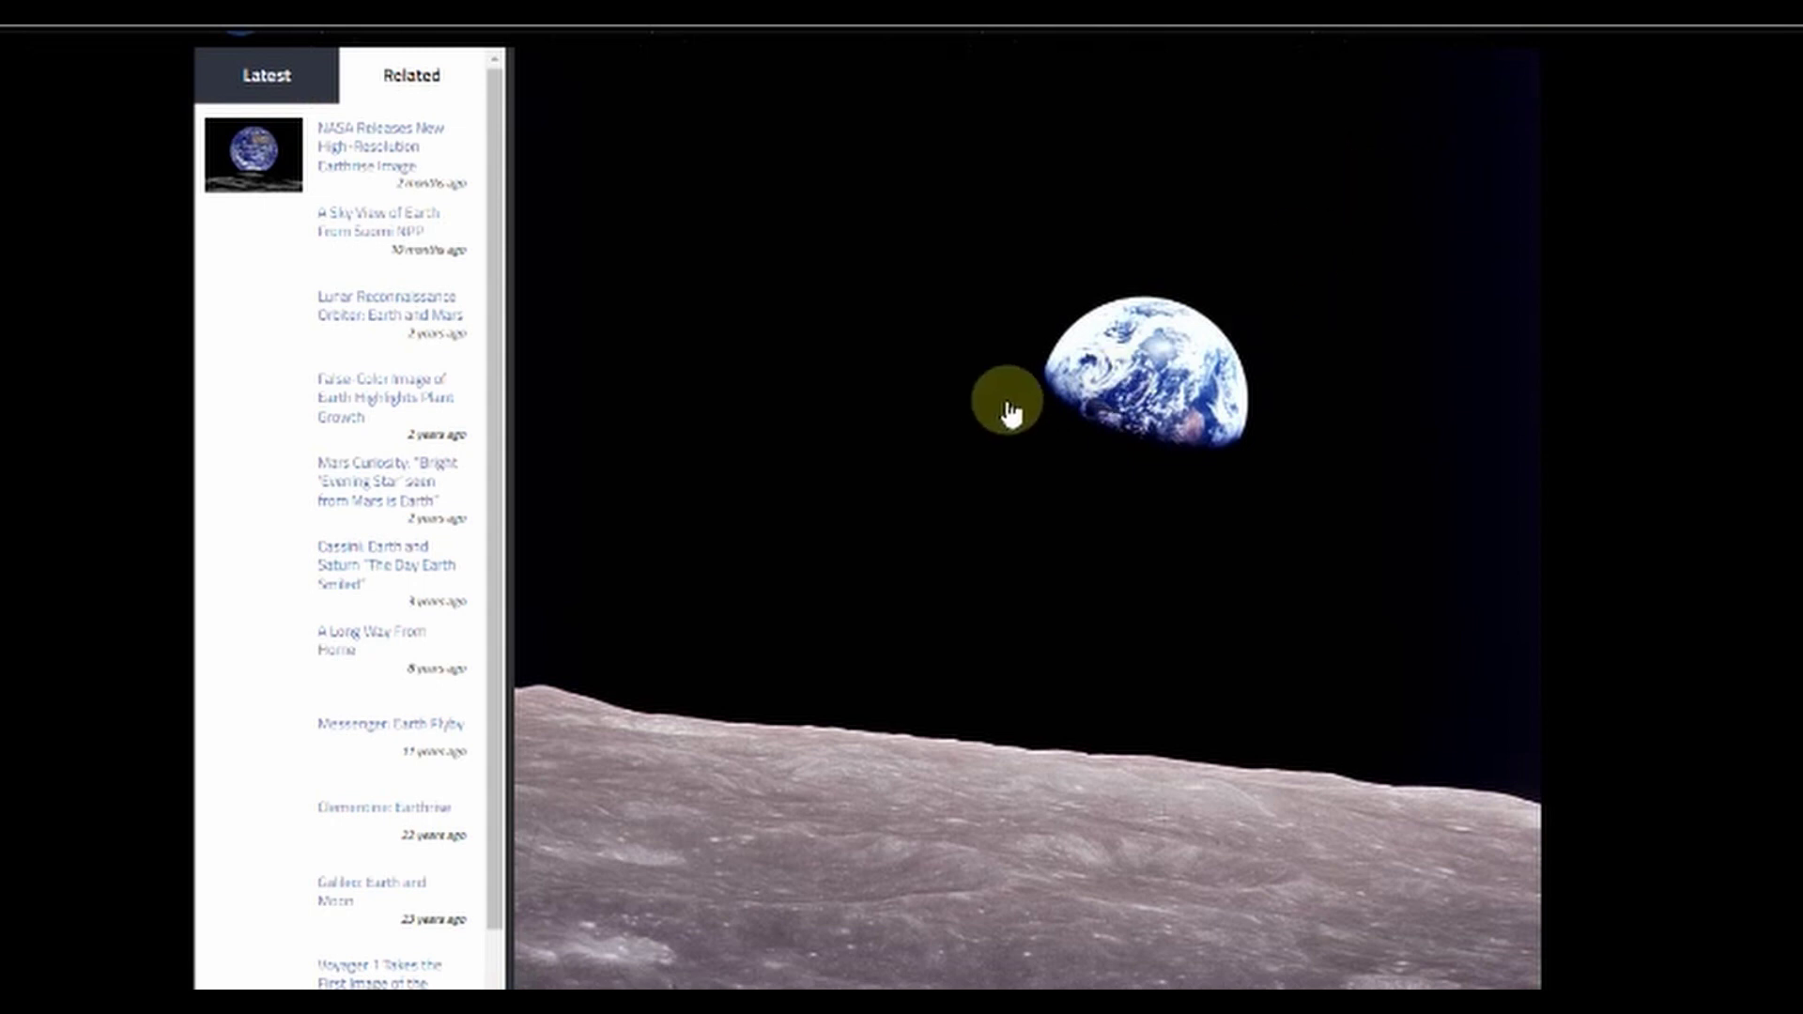
pyautogui.rightClick(974, 423)
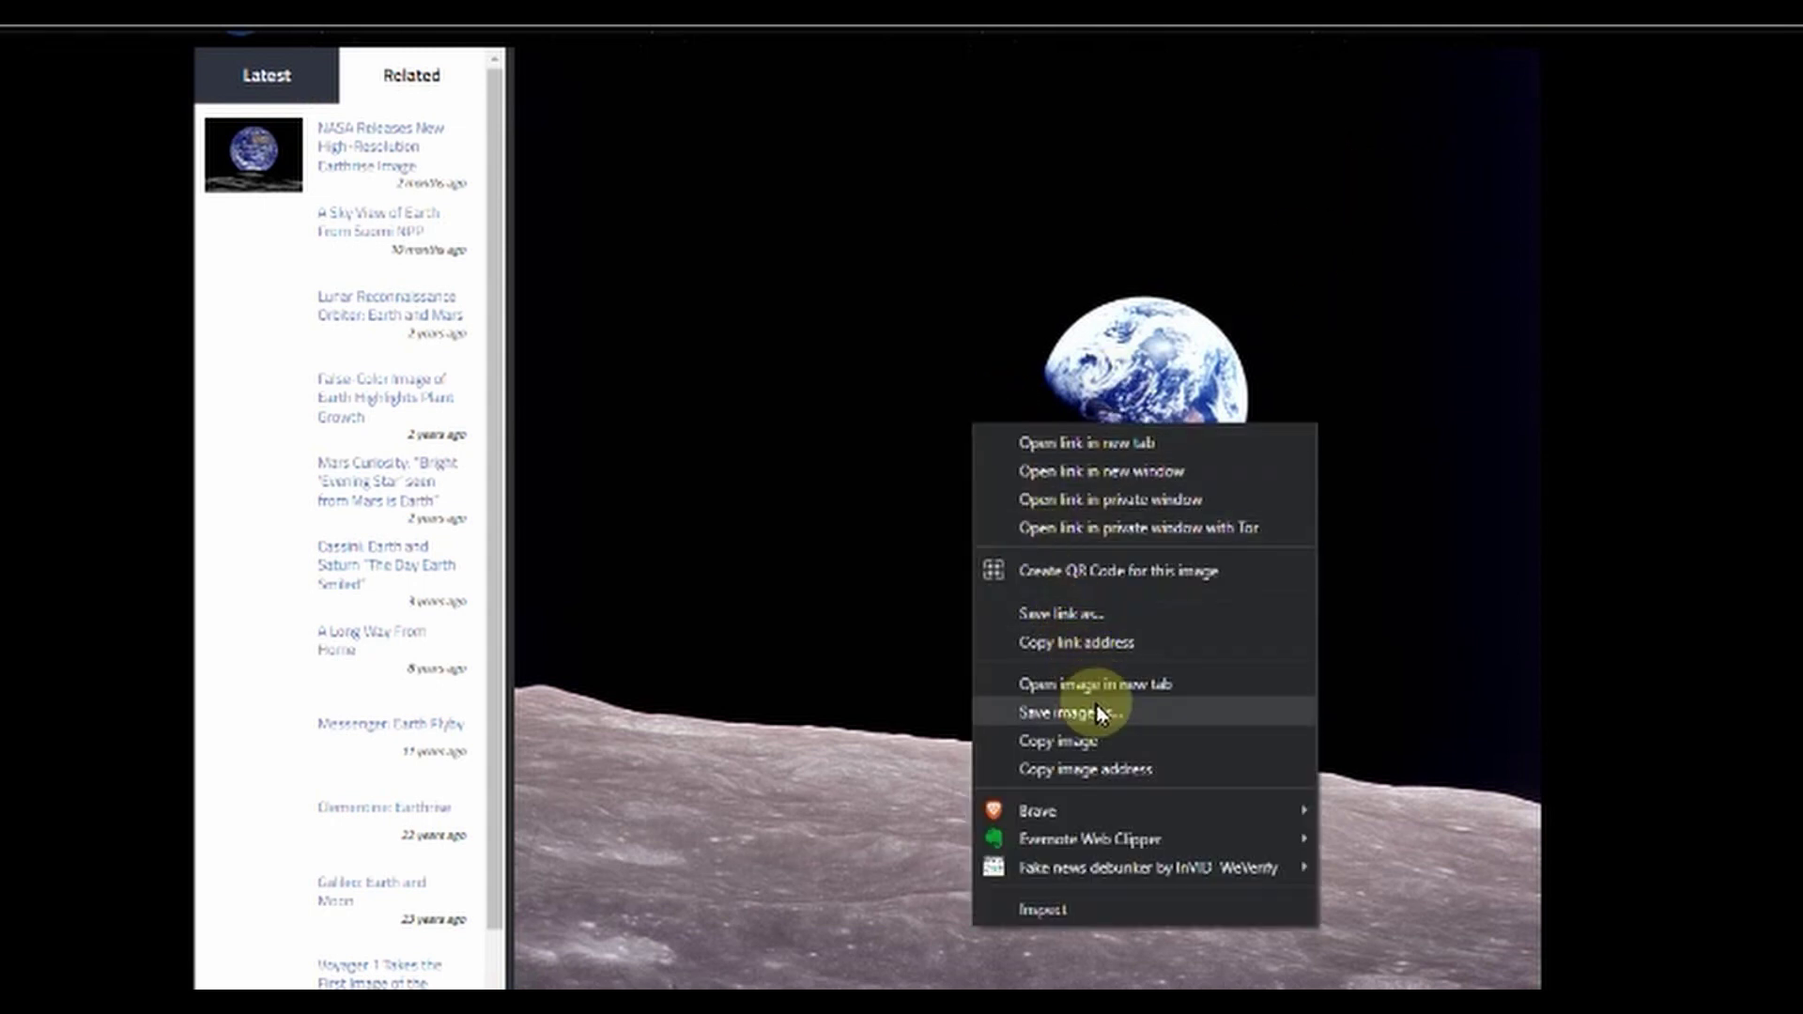
pyautogui.click(1070, 712)
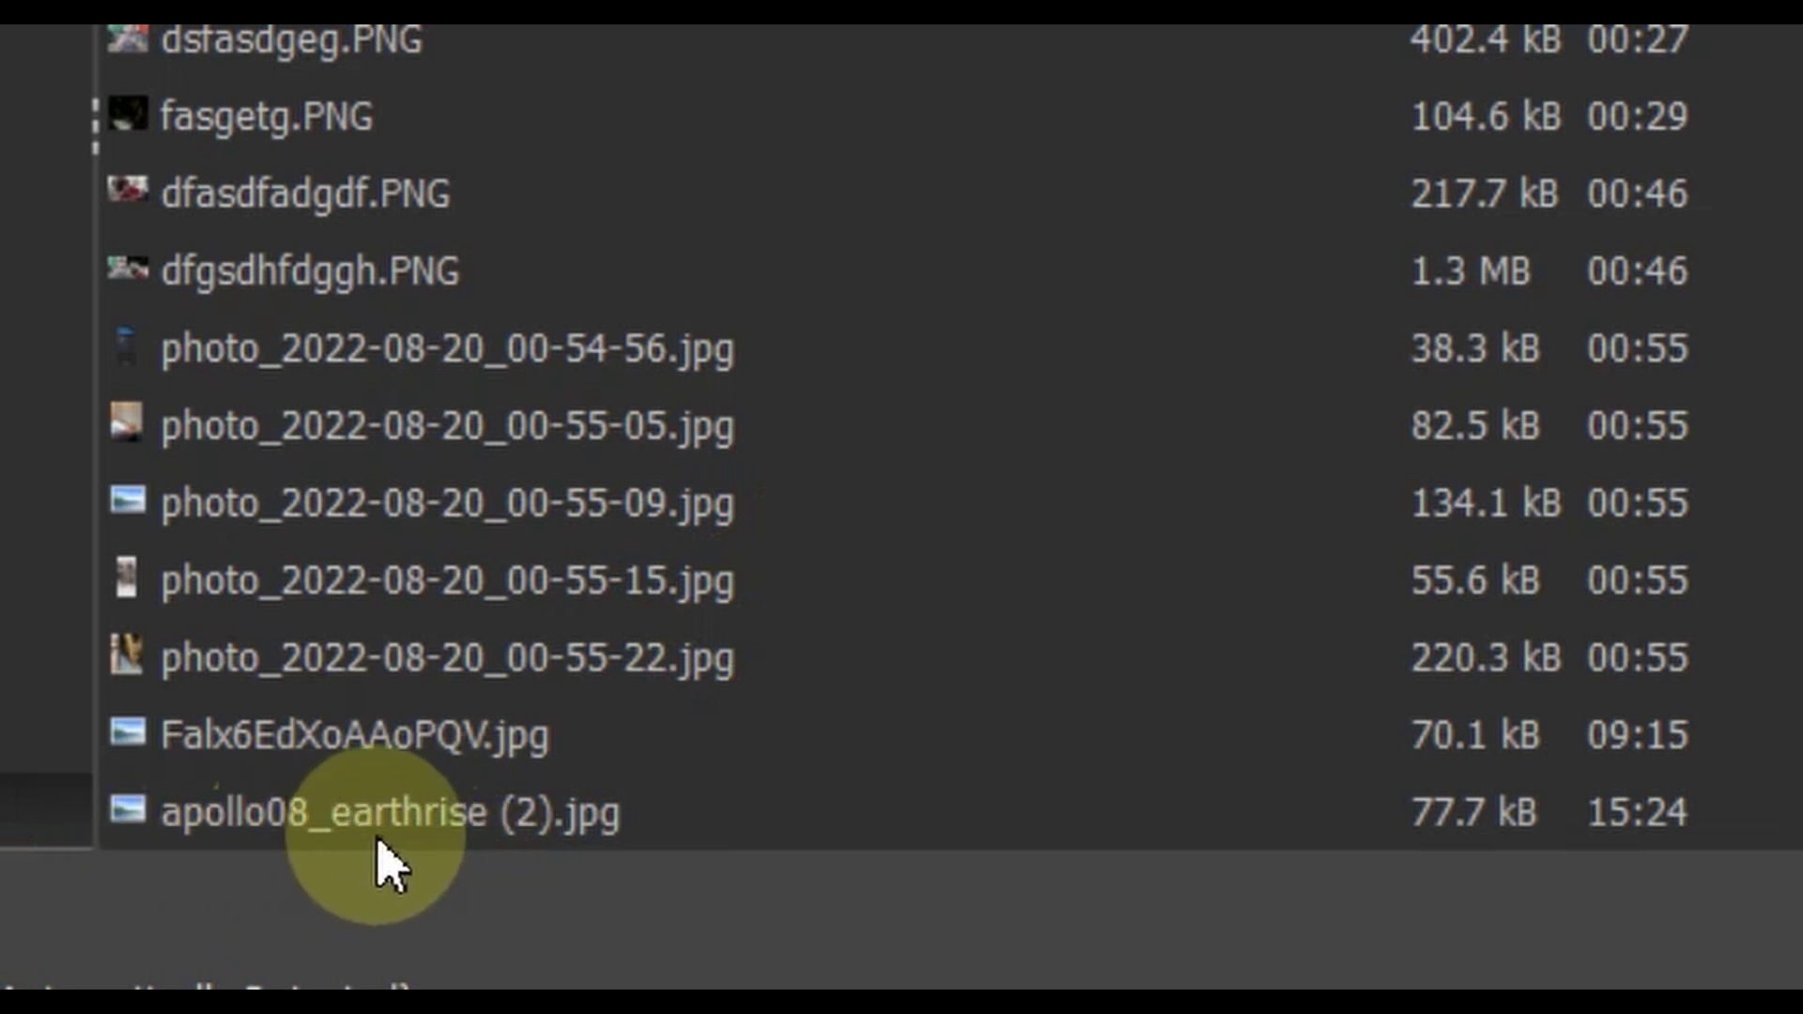
# Step: Open apollo08_earthrise (2).jpg from the file list in GIMP
pyautogui.click(490, 827)
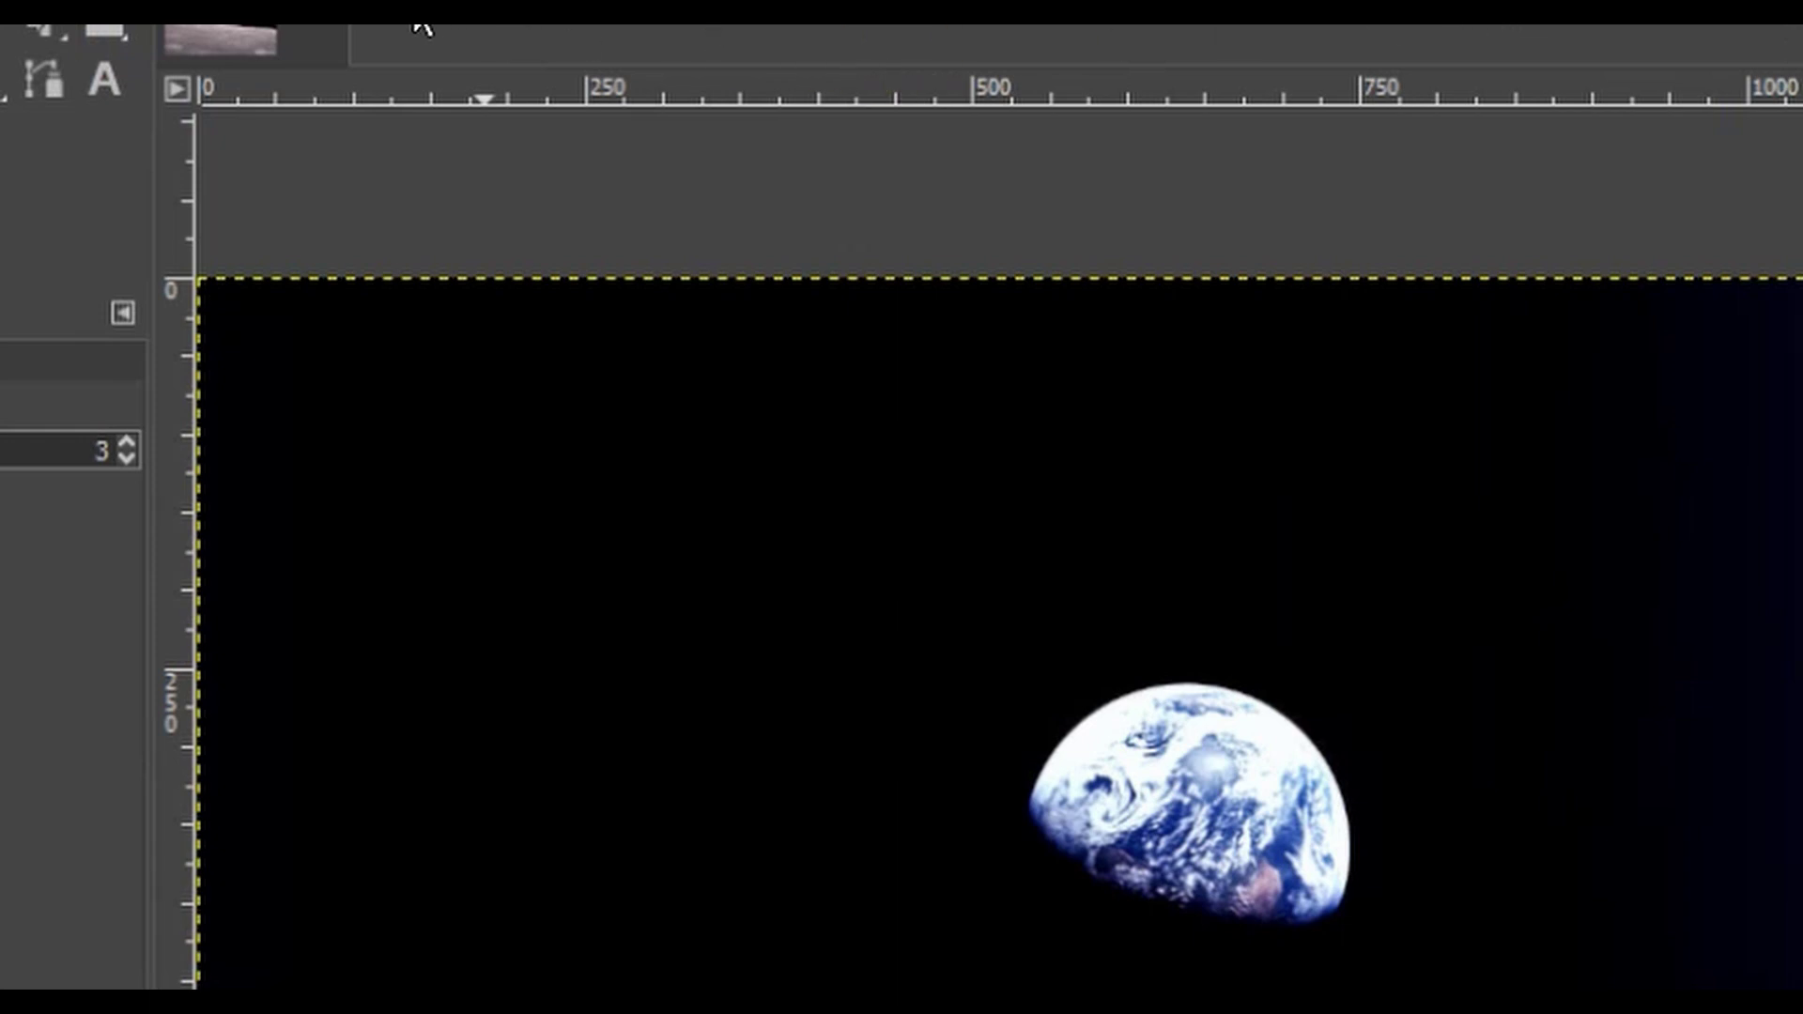
# Step: Invert the Earthrise photo's colours, then open the Levels dialog
pyautogui.hotkey('alt', 'c')
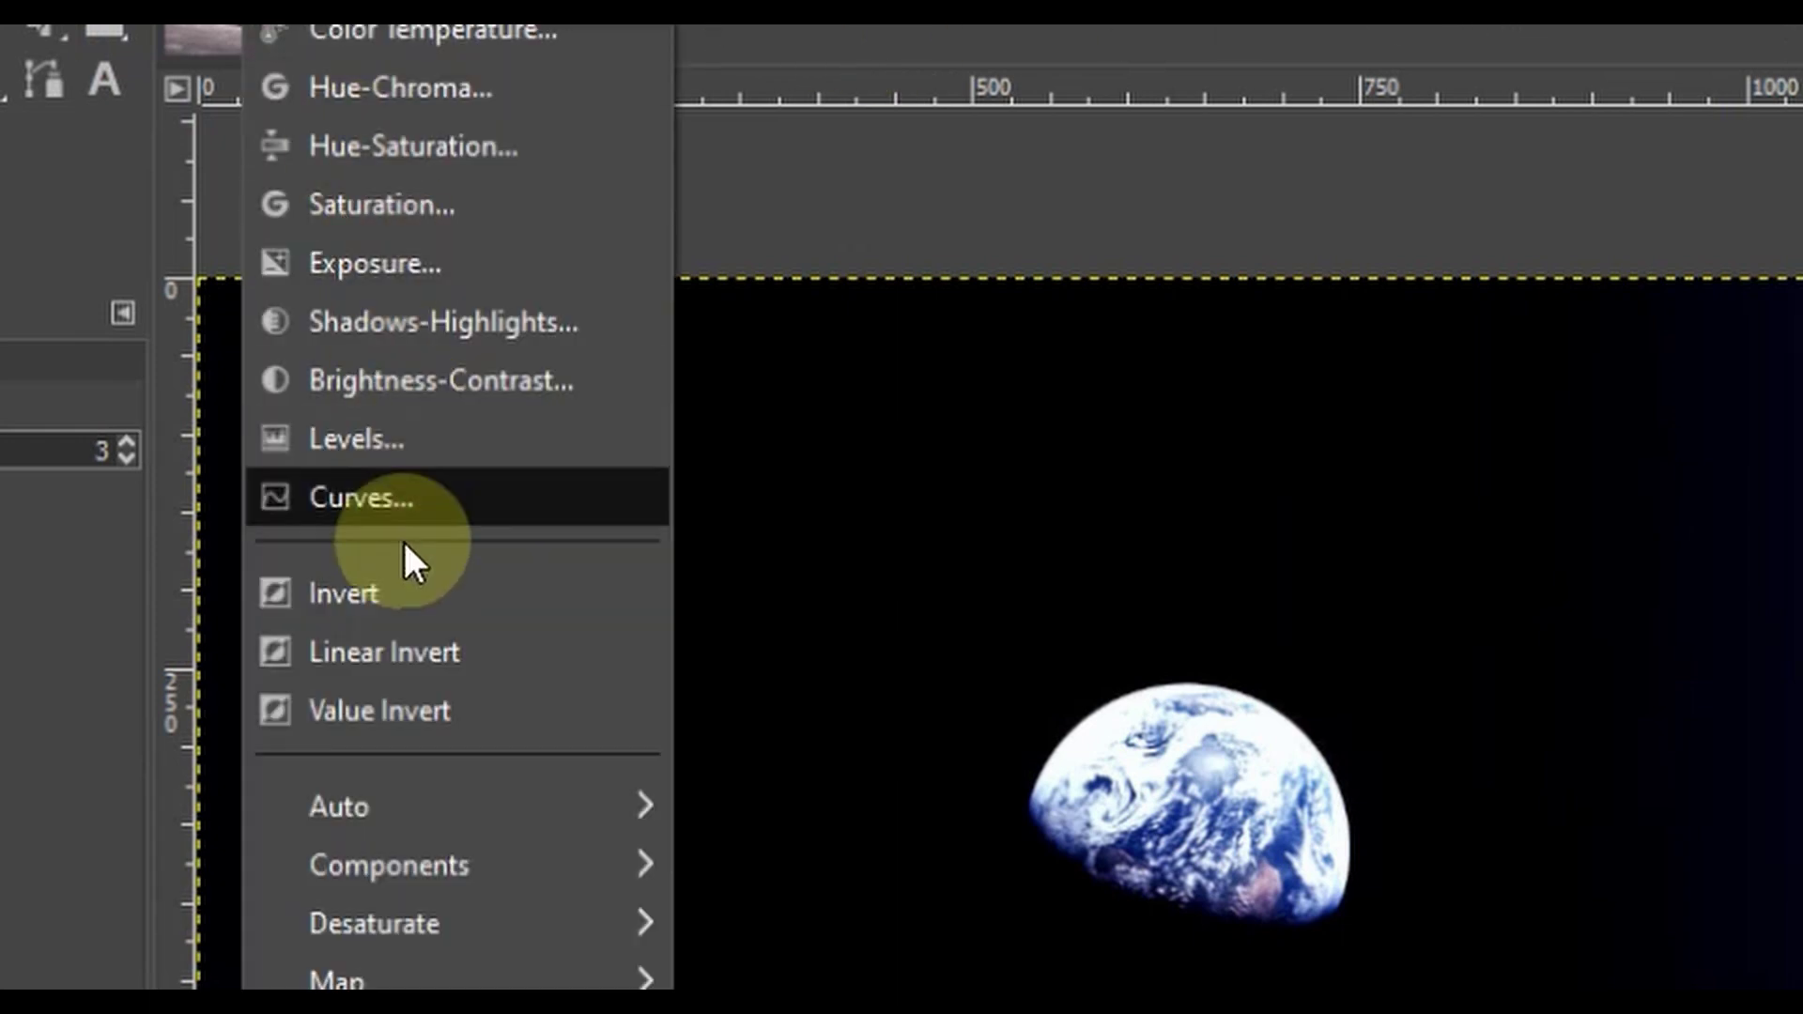
pyautogui.click(414, 591)
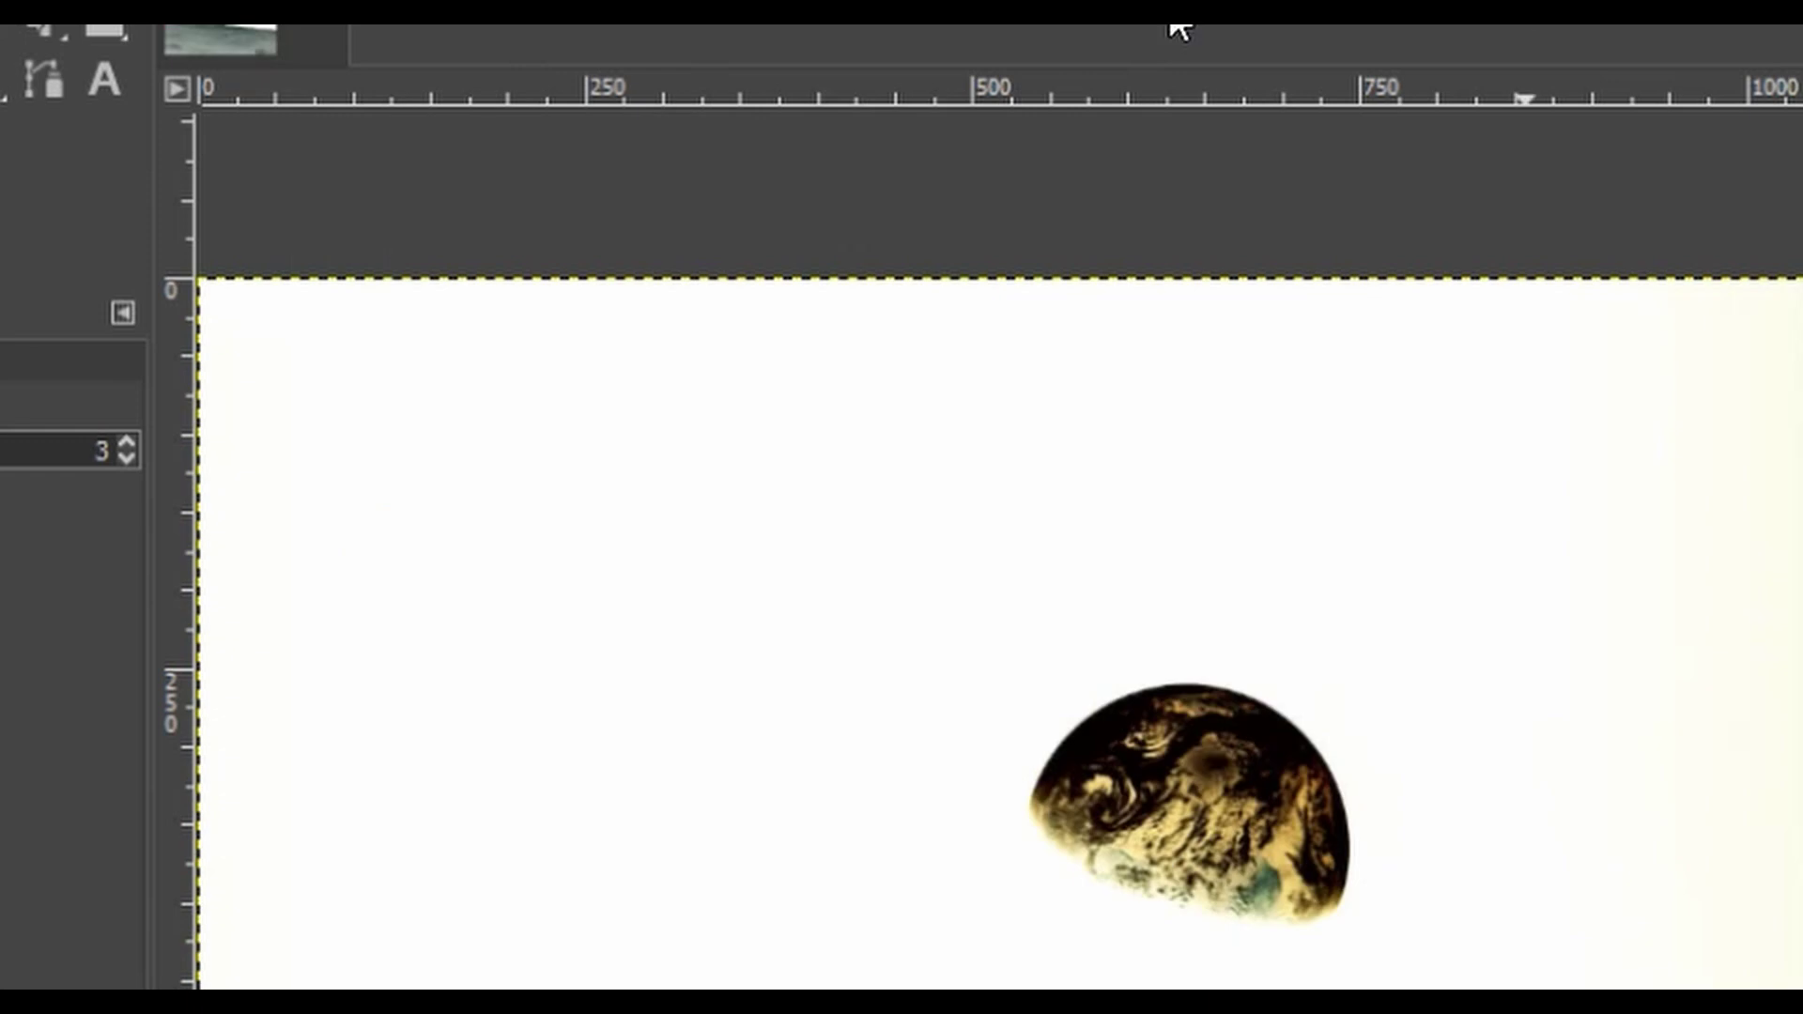
pyautogui.hotkey('alt', 'c')
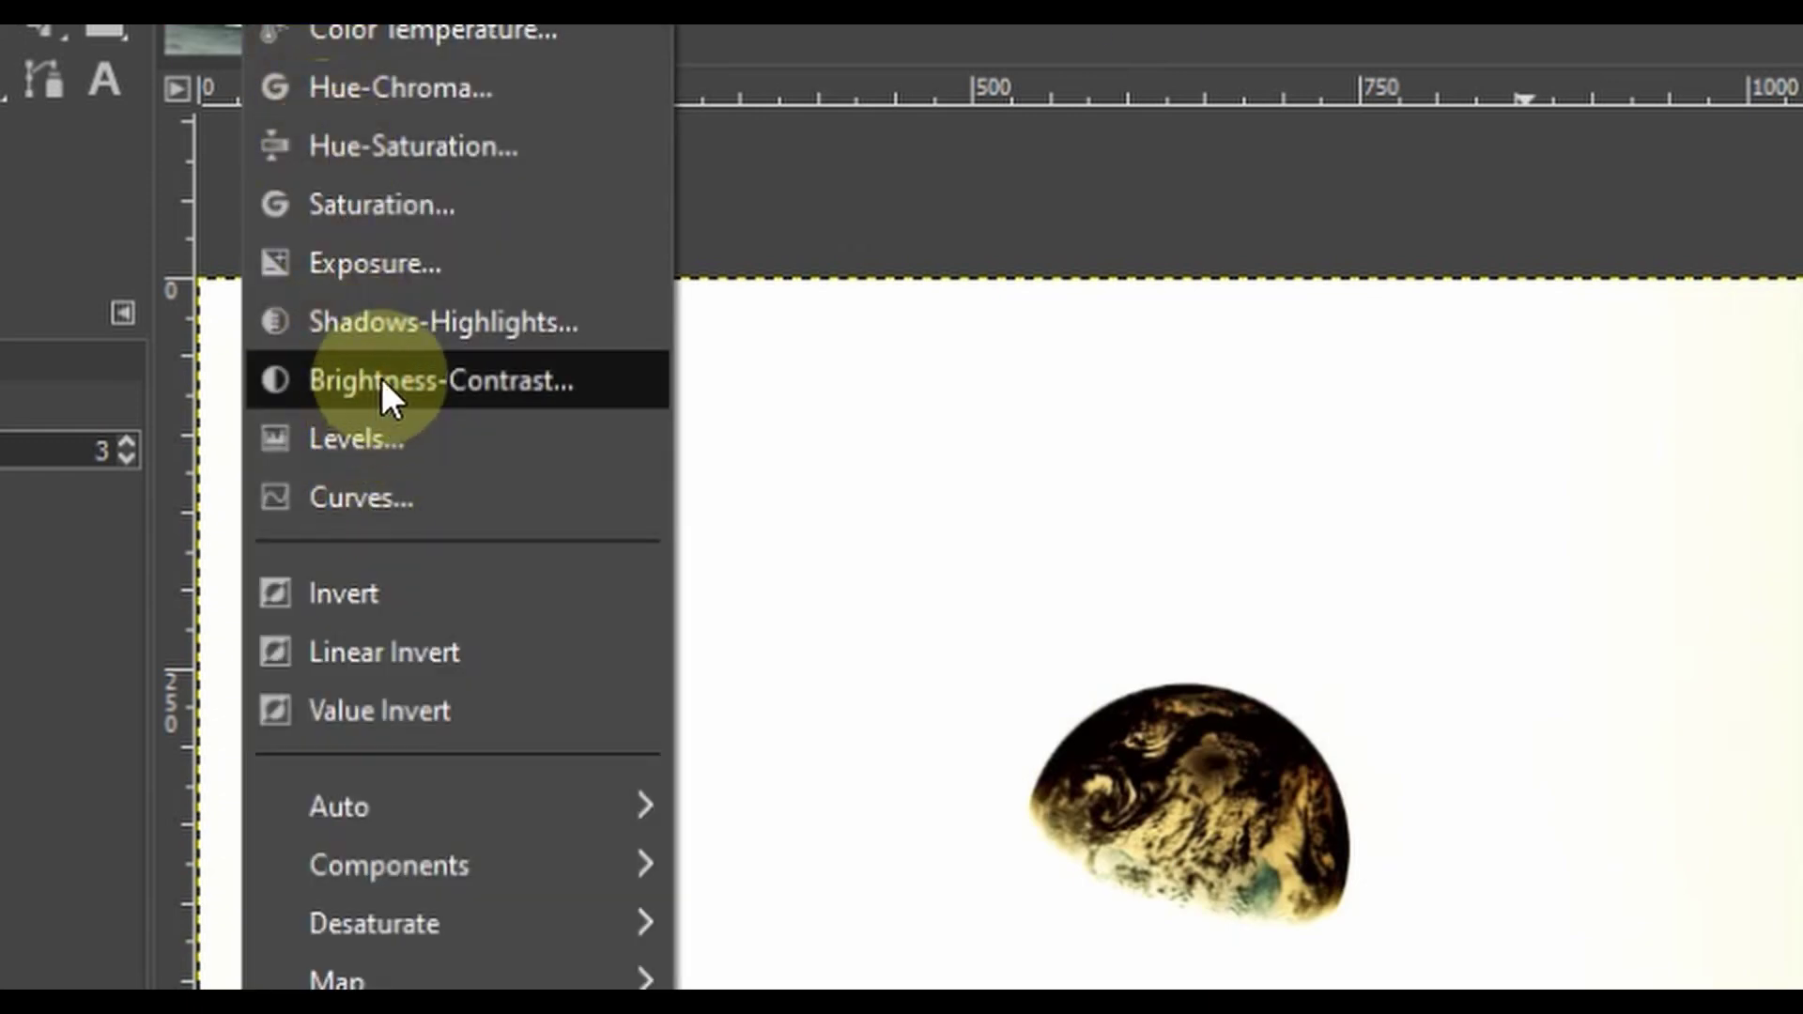
pyautogui.click(425, 418)
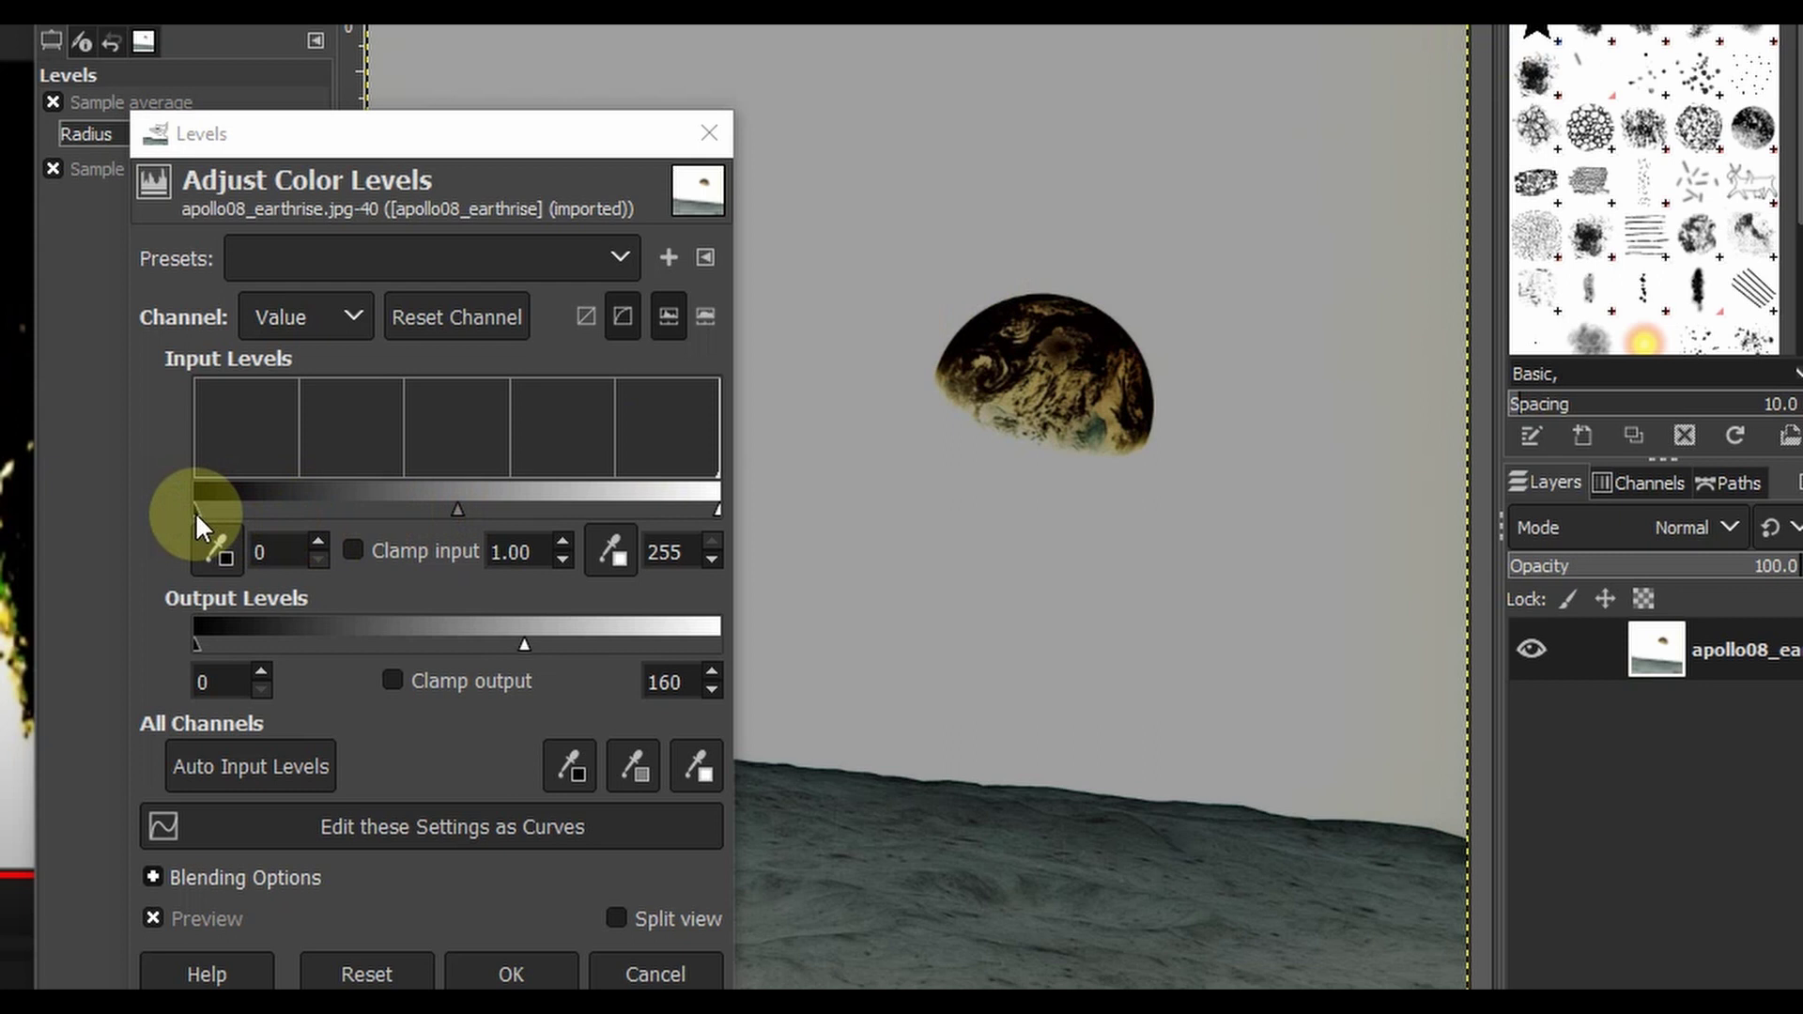
# Step: Drag the Input Levels black-point slider right to darken the inverted photo
pyautogui.moveTo(196, 514); pyautogui.dragTo(716, 536)
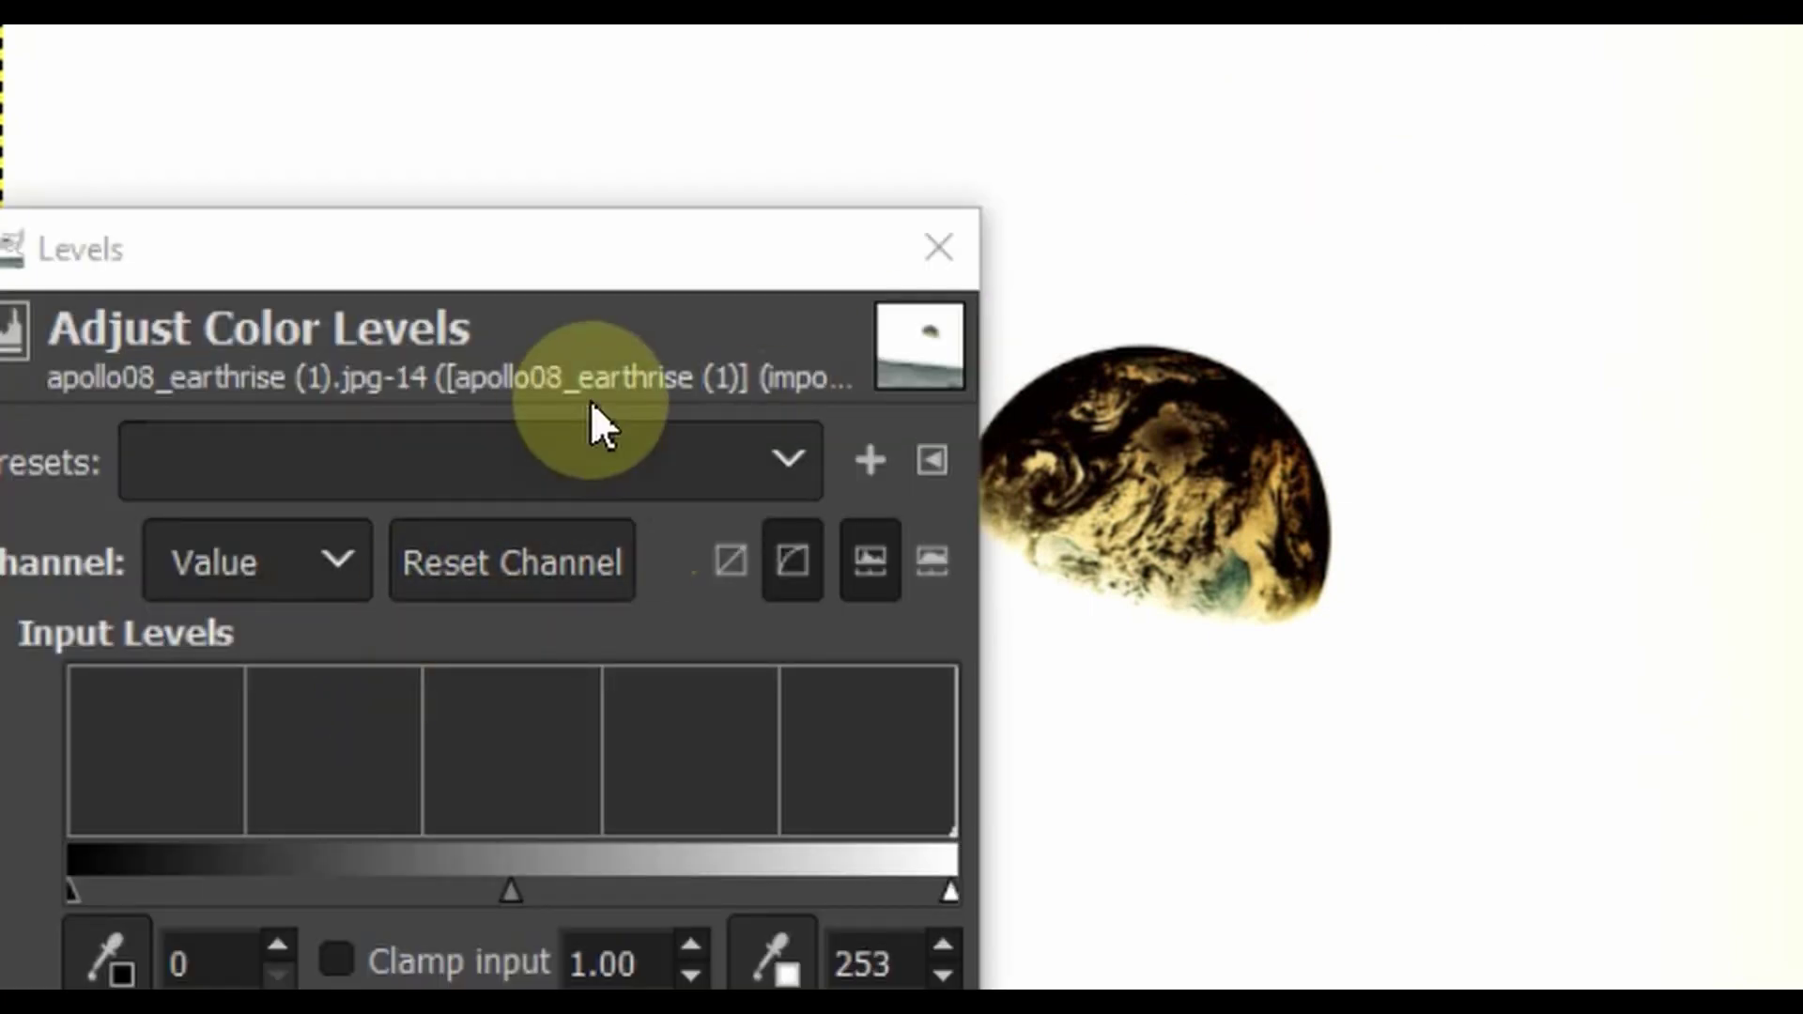
# Step: Push the black input level up to 251 and move the Levels window off the Earth
pyautogui.click(58, 892)
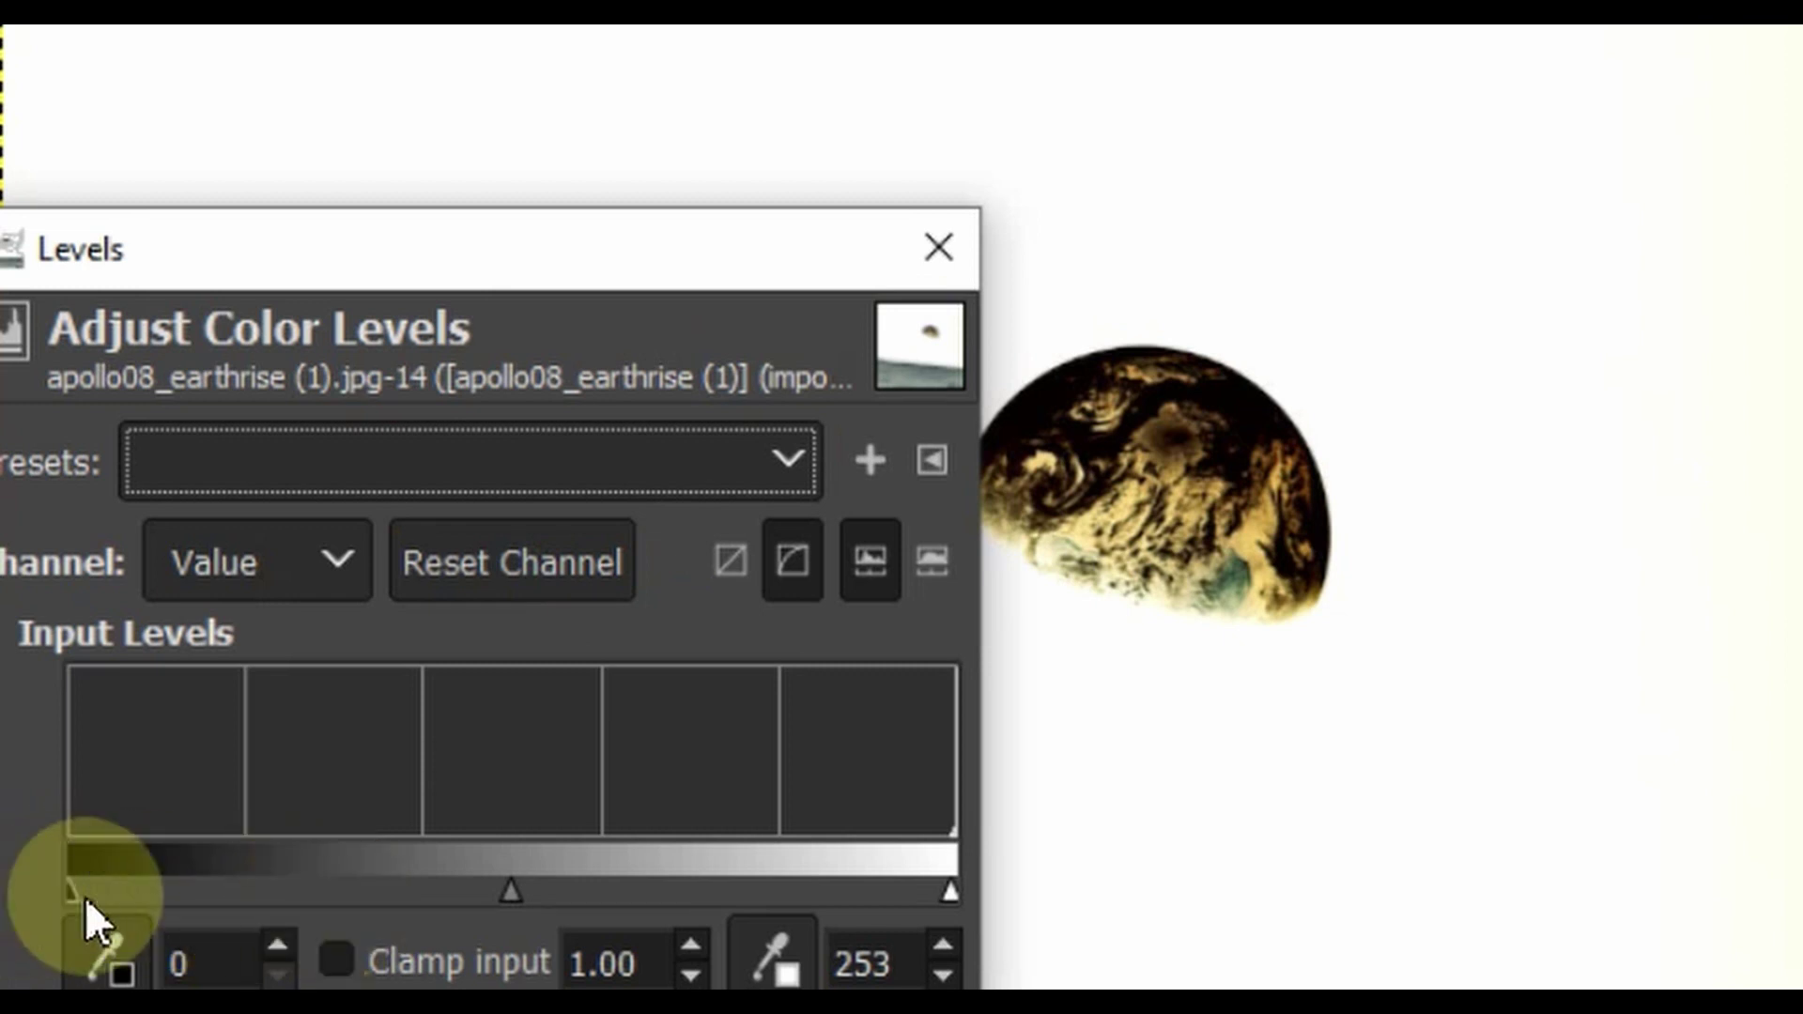
pyautogui.moveTo(75, 894); pyautogui.dragTo(939, 923)
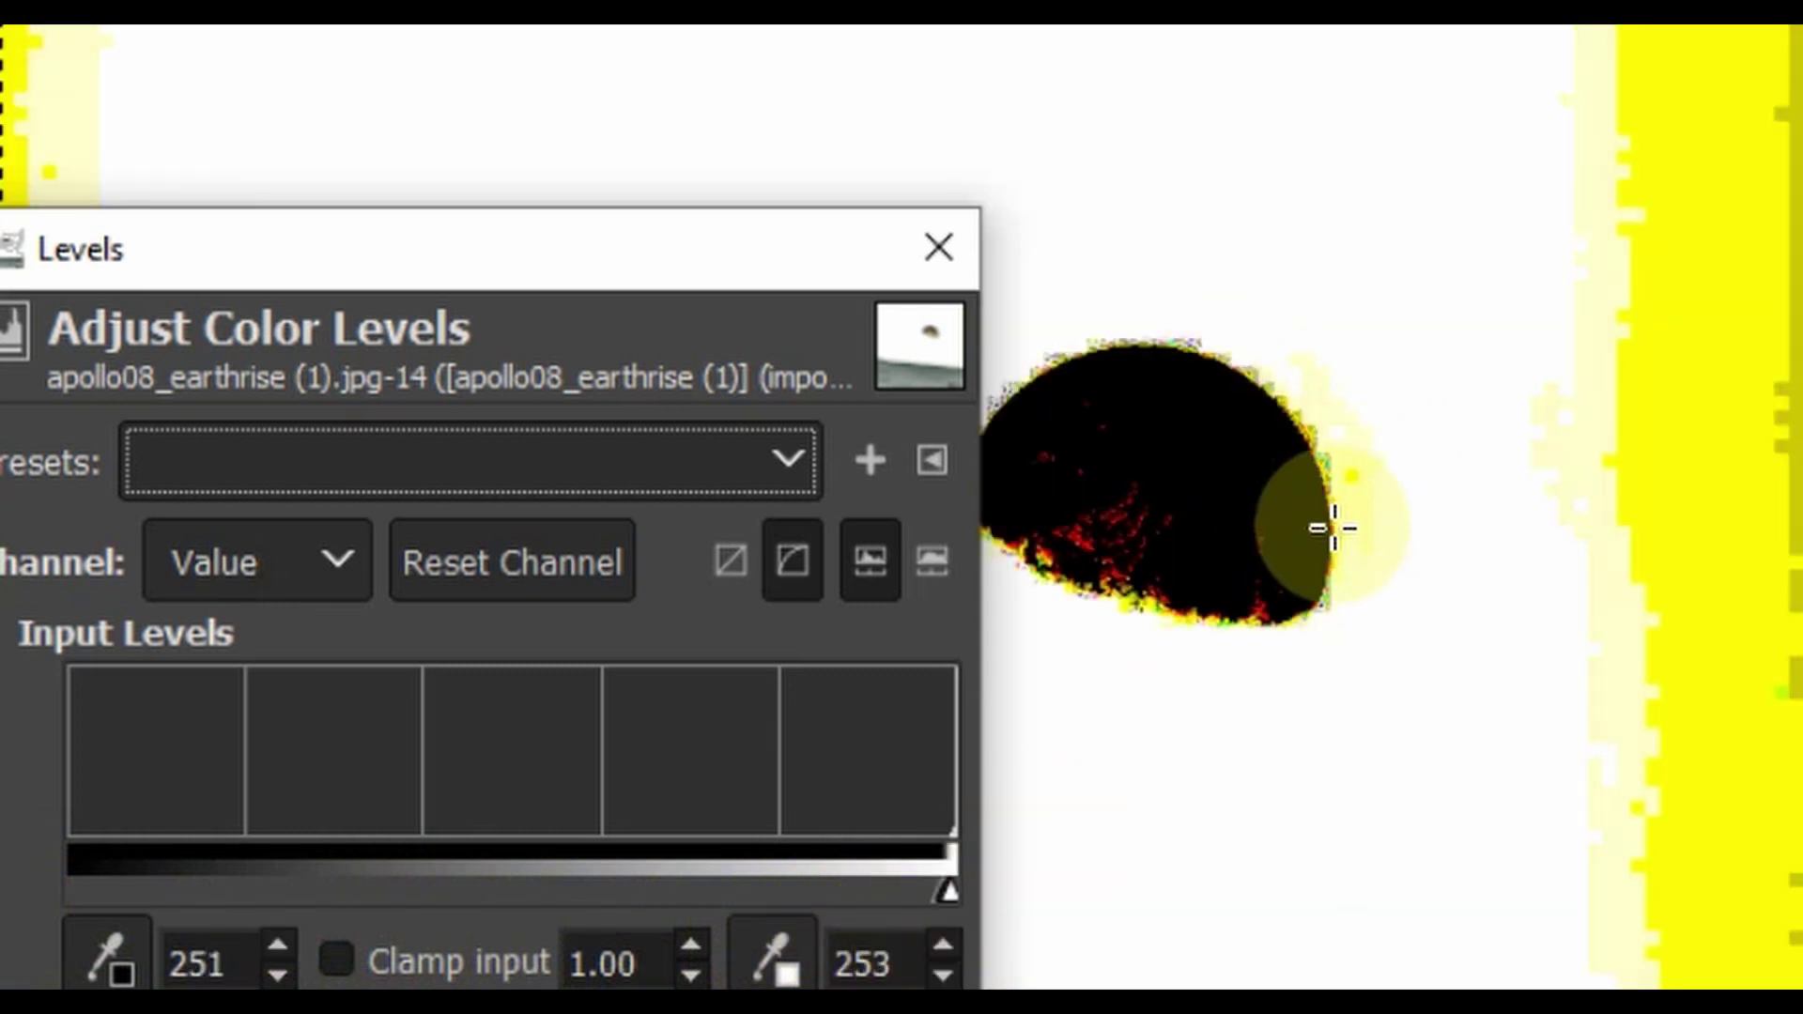
pyautogui.moveTo(724, 257); pyautogui.dragTo(532, 232)
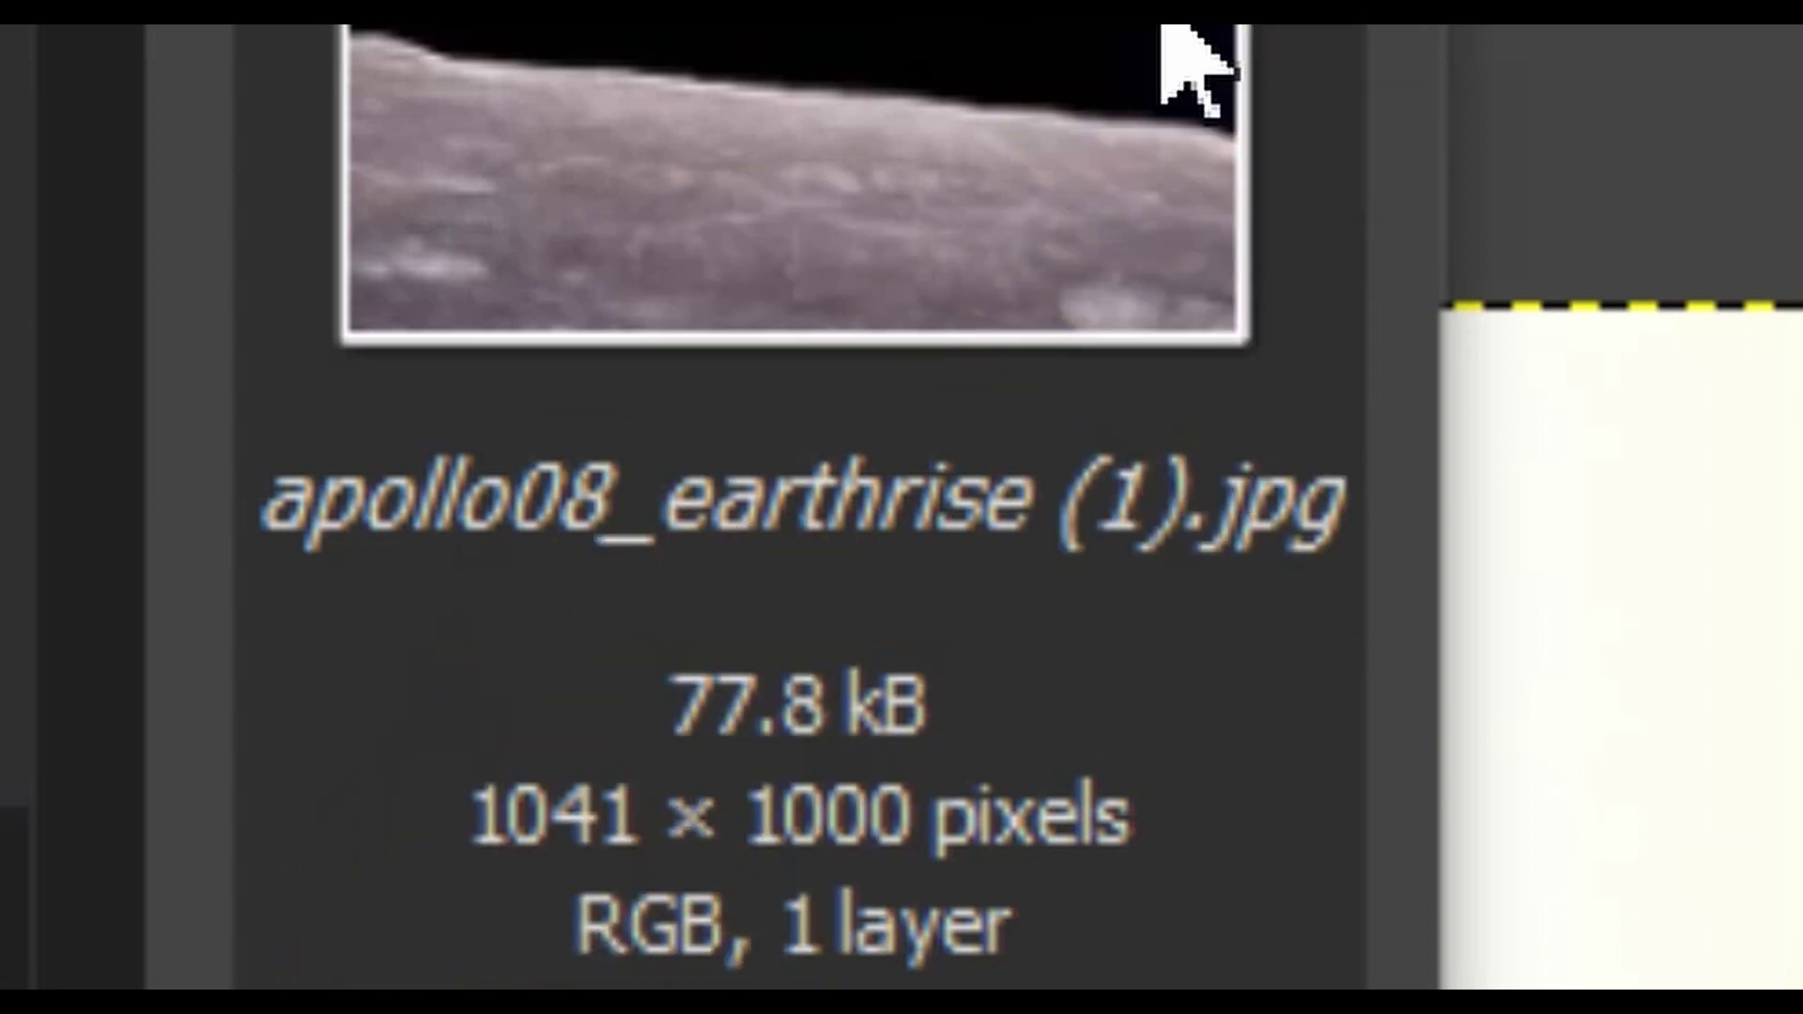
# Step: Preview the next file, the 516×387 NASA image 54427main_MM_image_feature_102_jw4.jpg
pyautogui.press('Down')
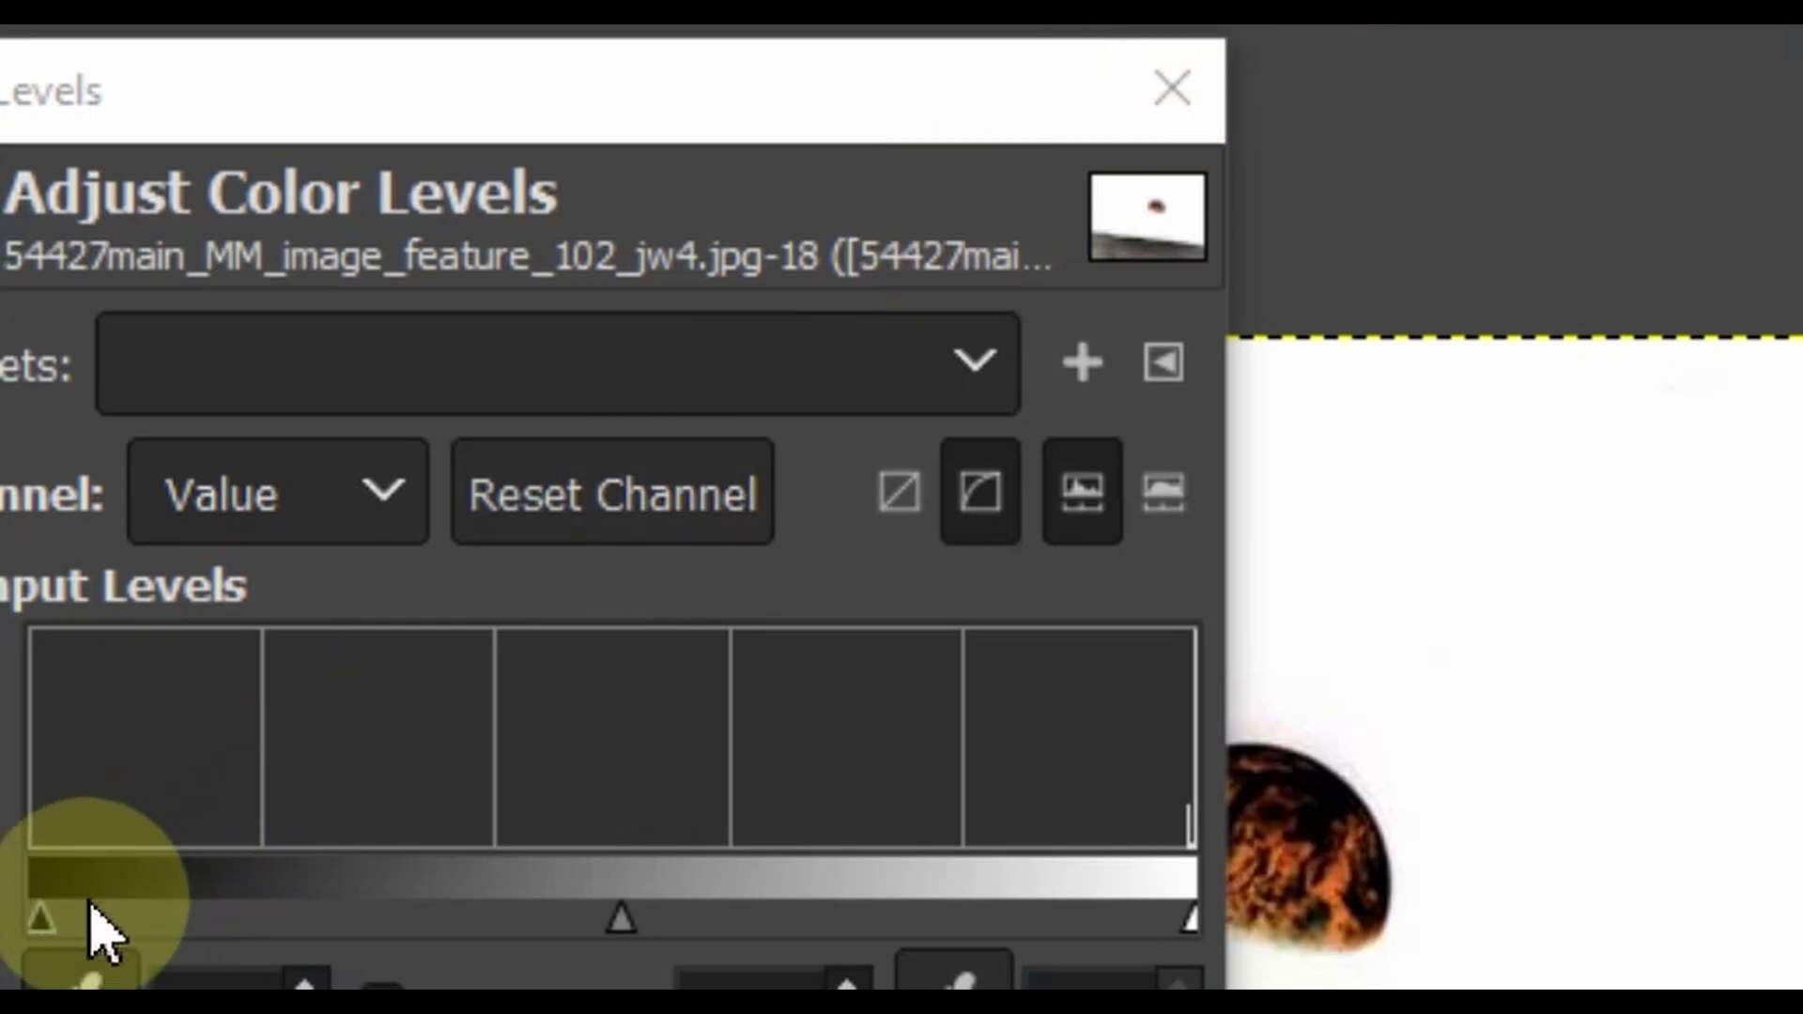
# Step: Push the Levels black input slider to its maximum so the Earth's edges stand out
pyautogui.click(47, 962)
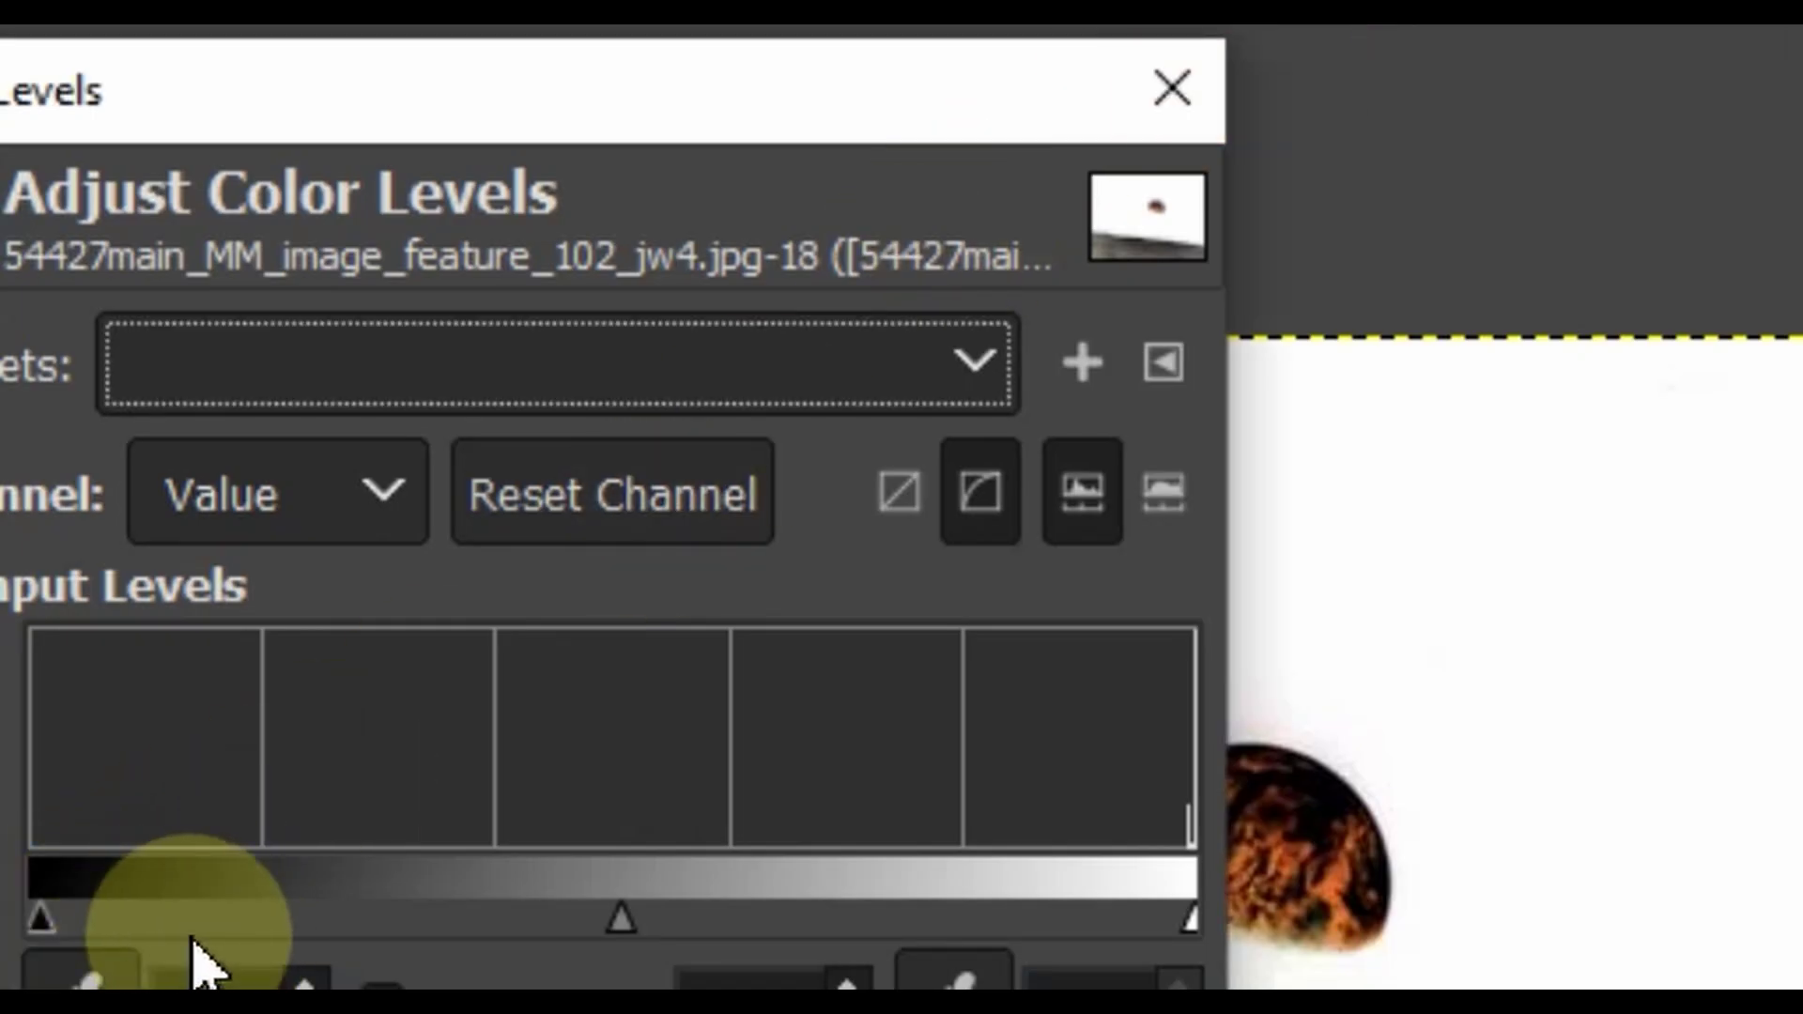
pyautogui.moveTo(37, 925); pyautogui.dragTo(1139, 926)
pyautogui.moveTo(864, 128); pyautogui.dragTo(39, 240)
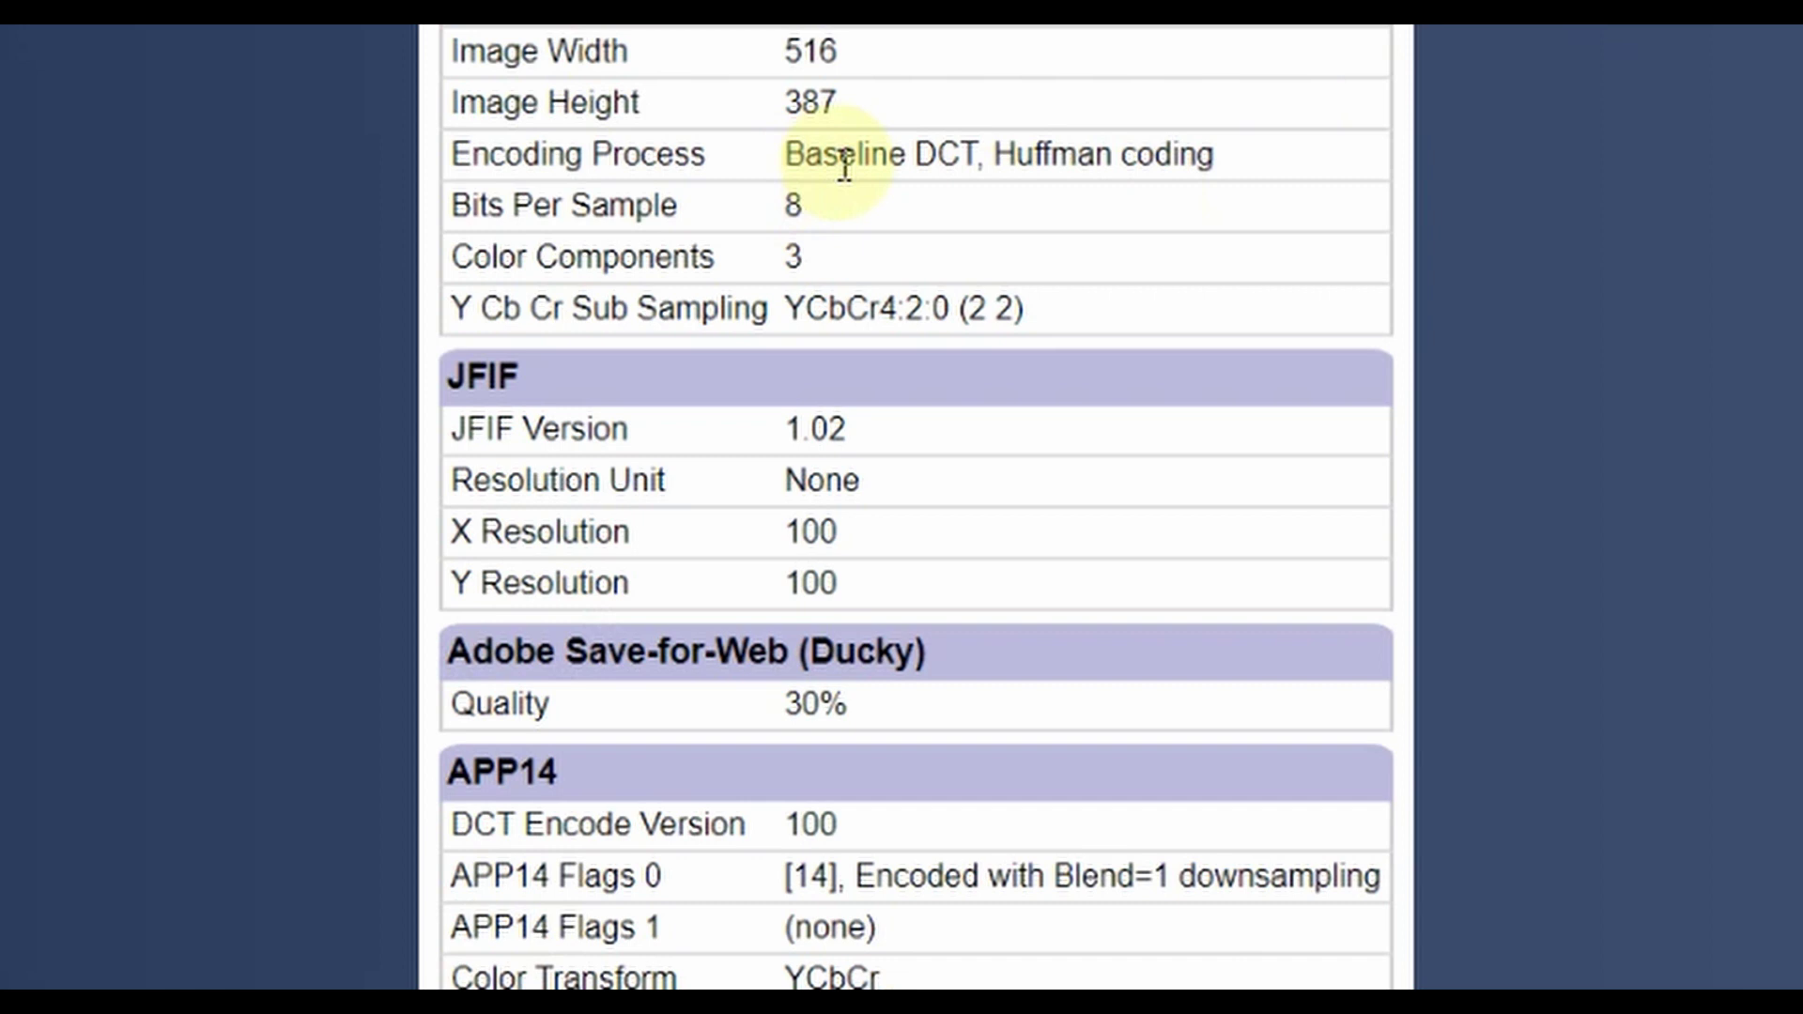
# Step: Scroll the metadata report down to the Adobe Save-for-Web quality 30% section
pyautogui.scroll(-3, 568, 430)
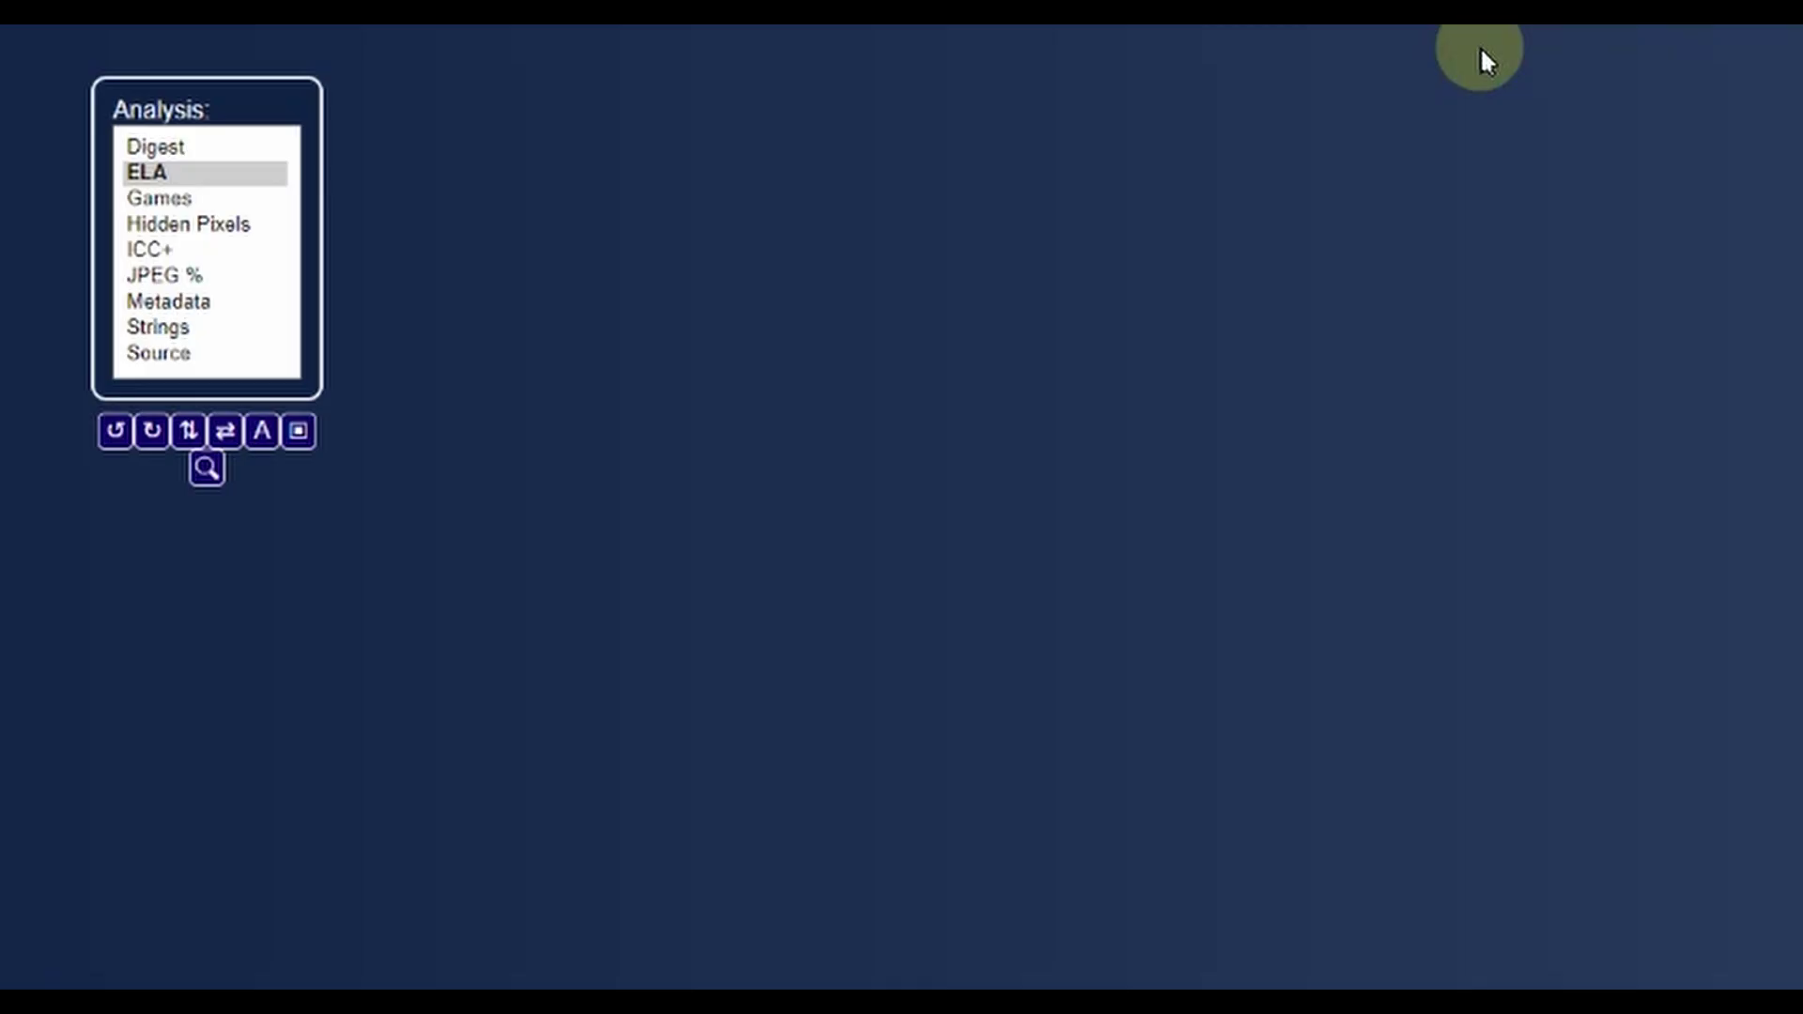
# Step: Switch the analysis to ICC+ and scroll through the Earthrise photo's metadata table
pyautogui.press('Down')
pyautogui.press('Down')
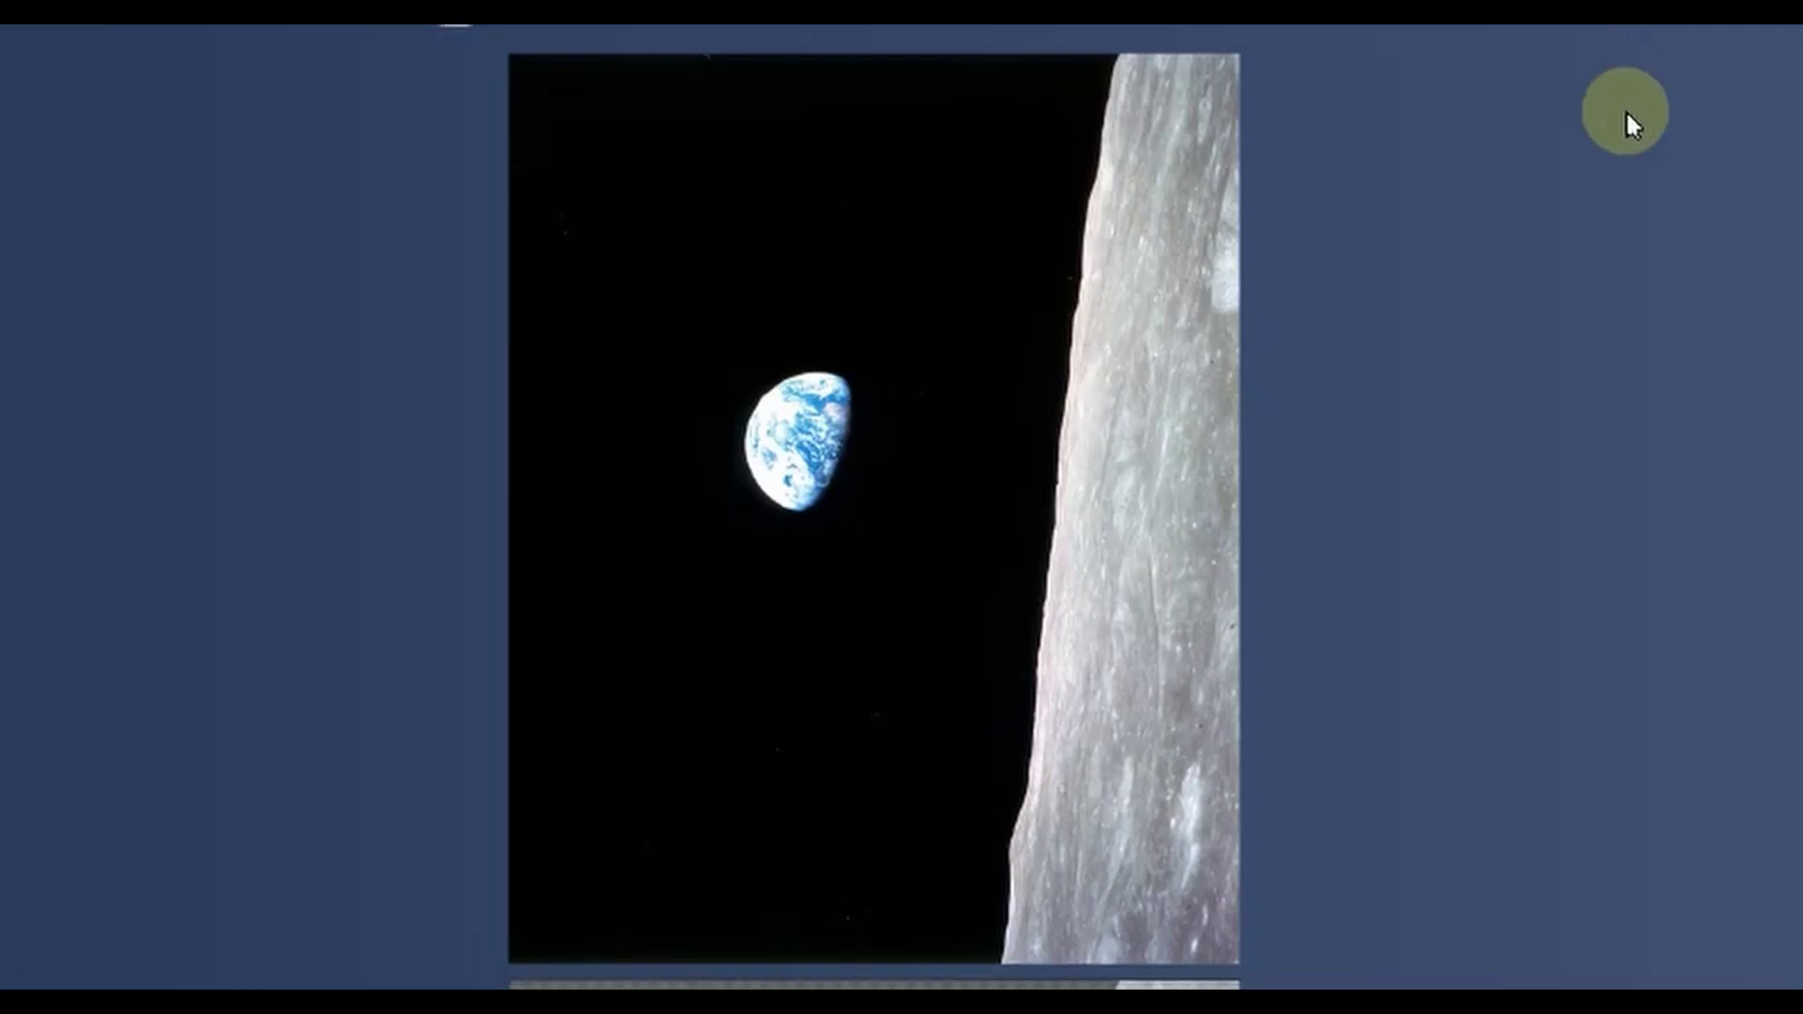
pyautogui.scroll(-7, 1621, 115)
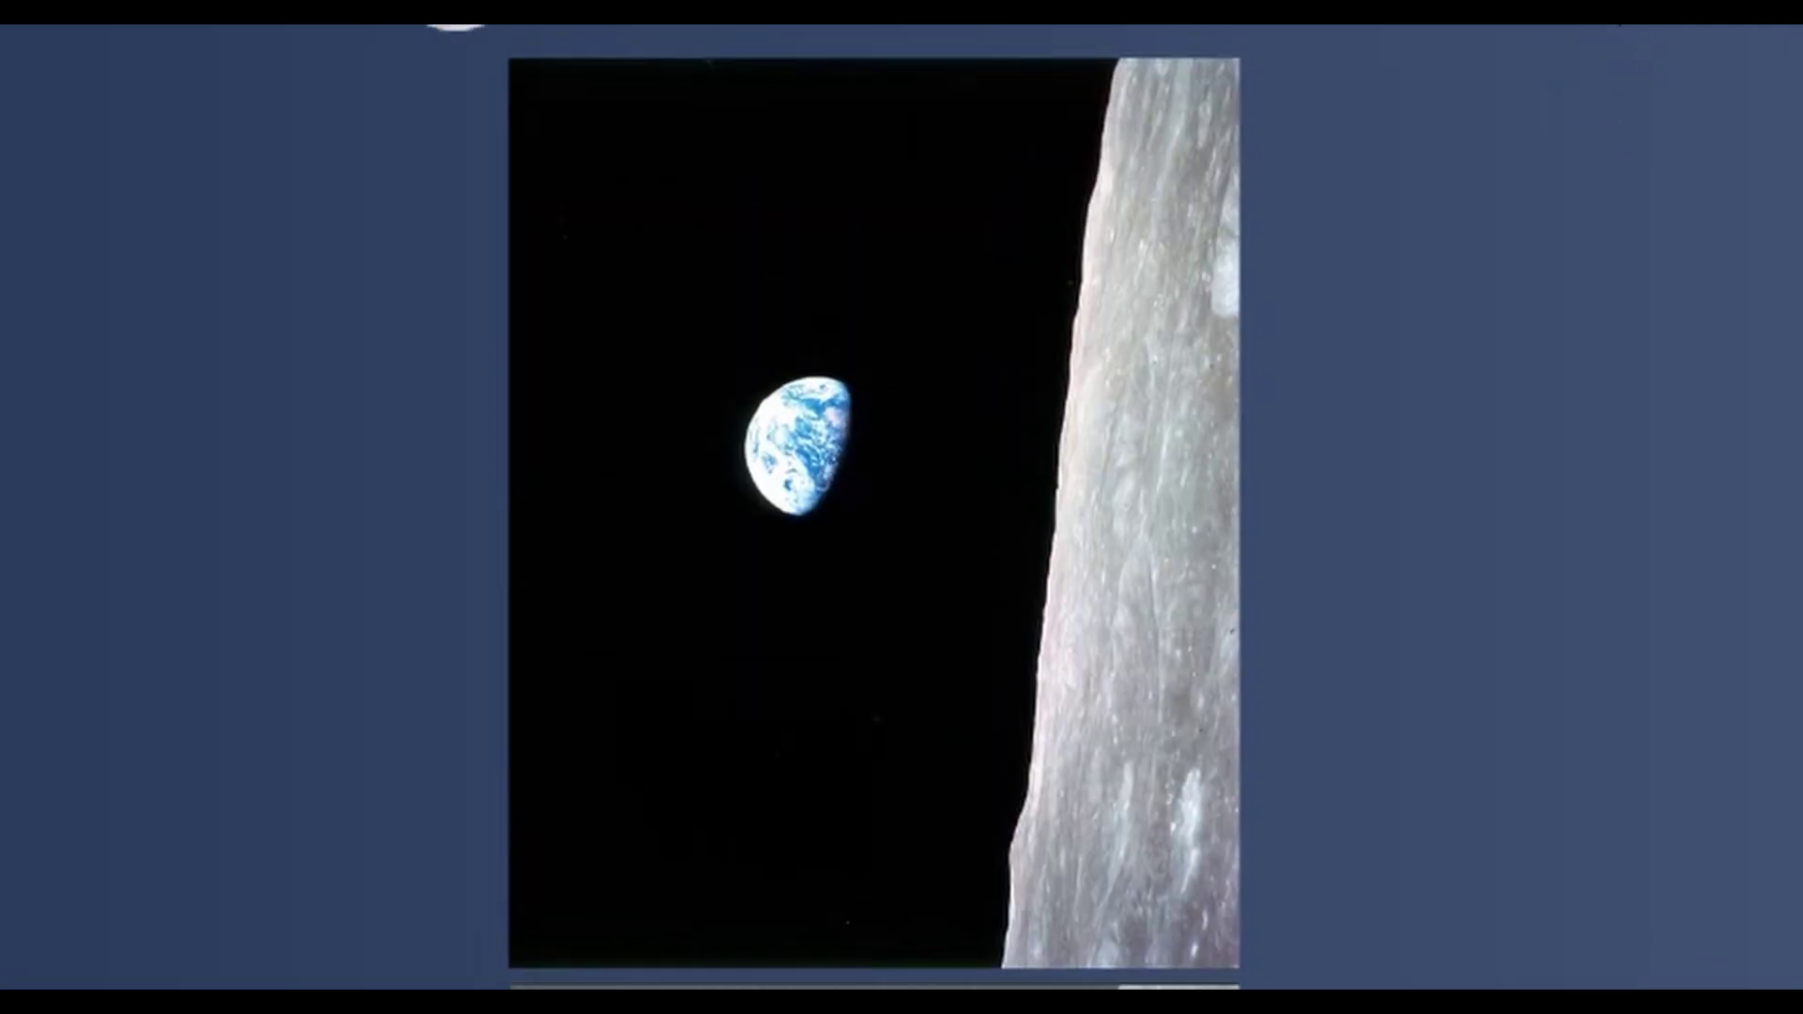
pyautogui.scroll(-5, 1552, 86)
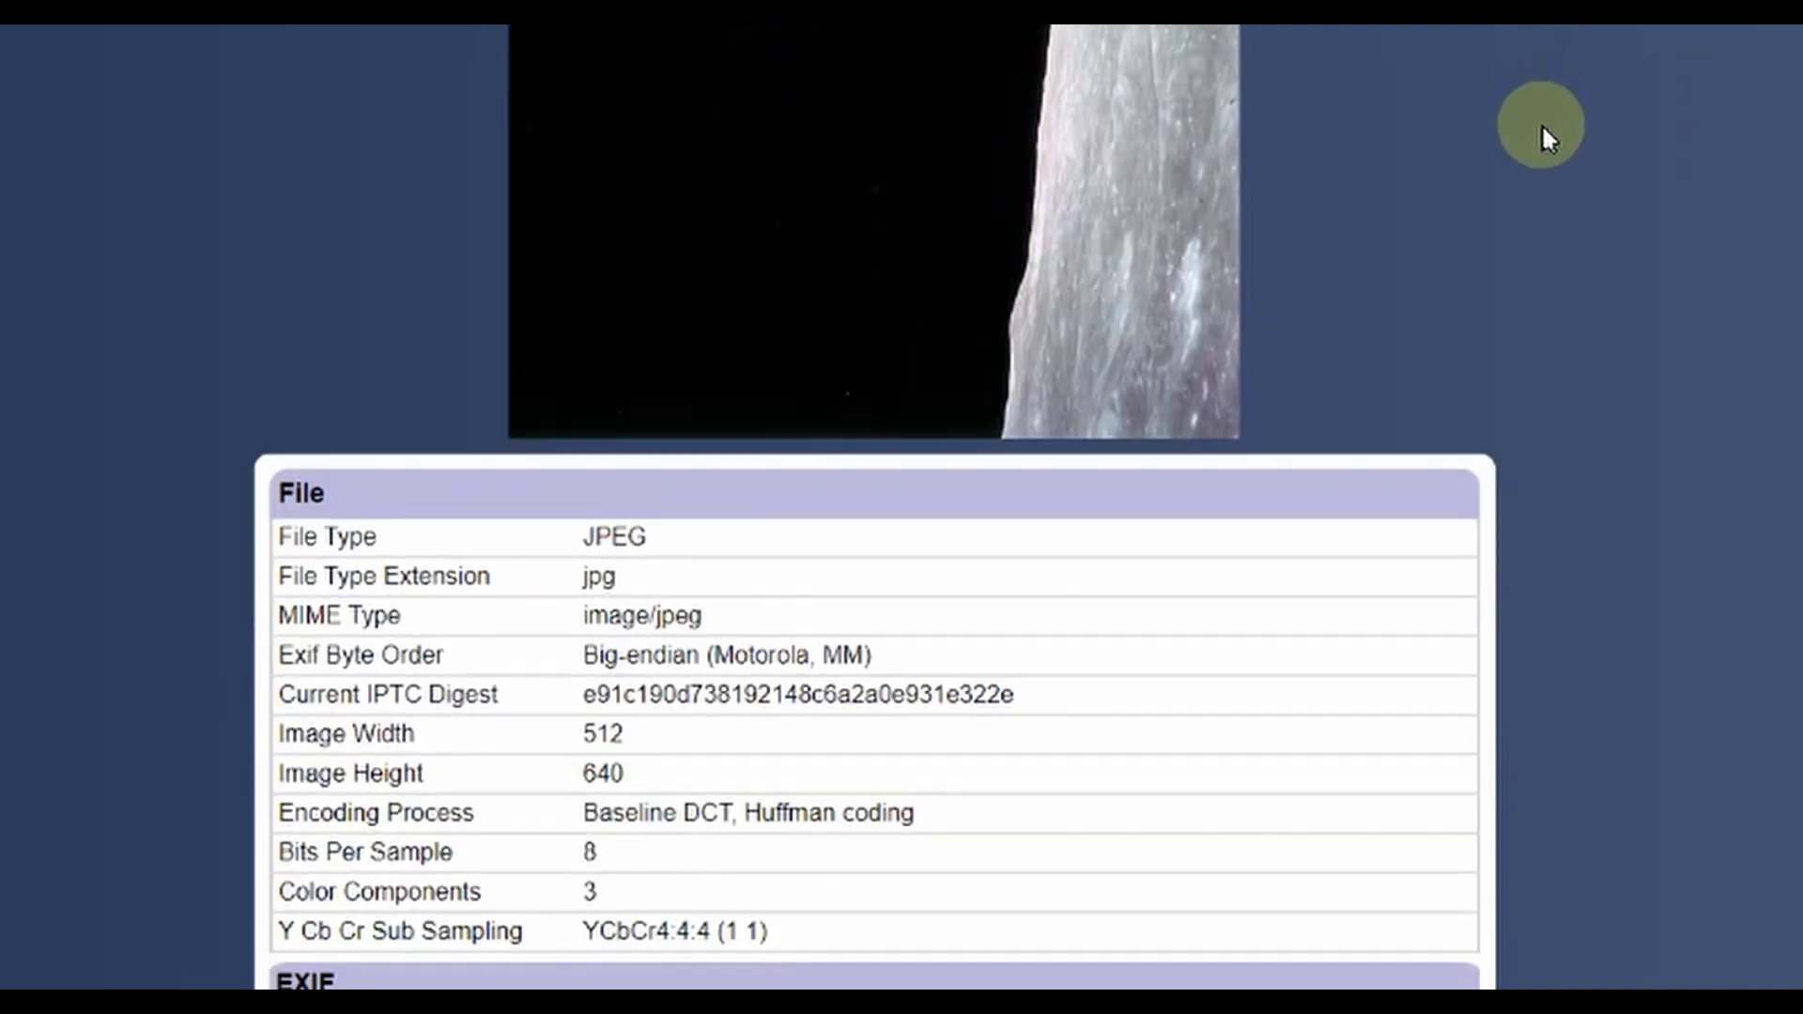
pyautogui.scroll(-10, 1541, 150)
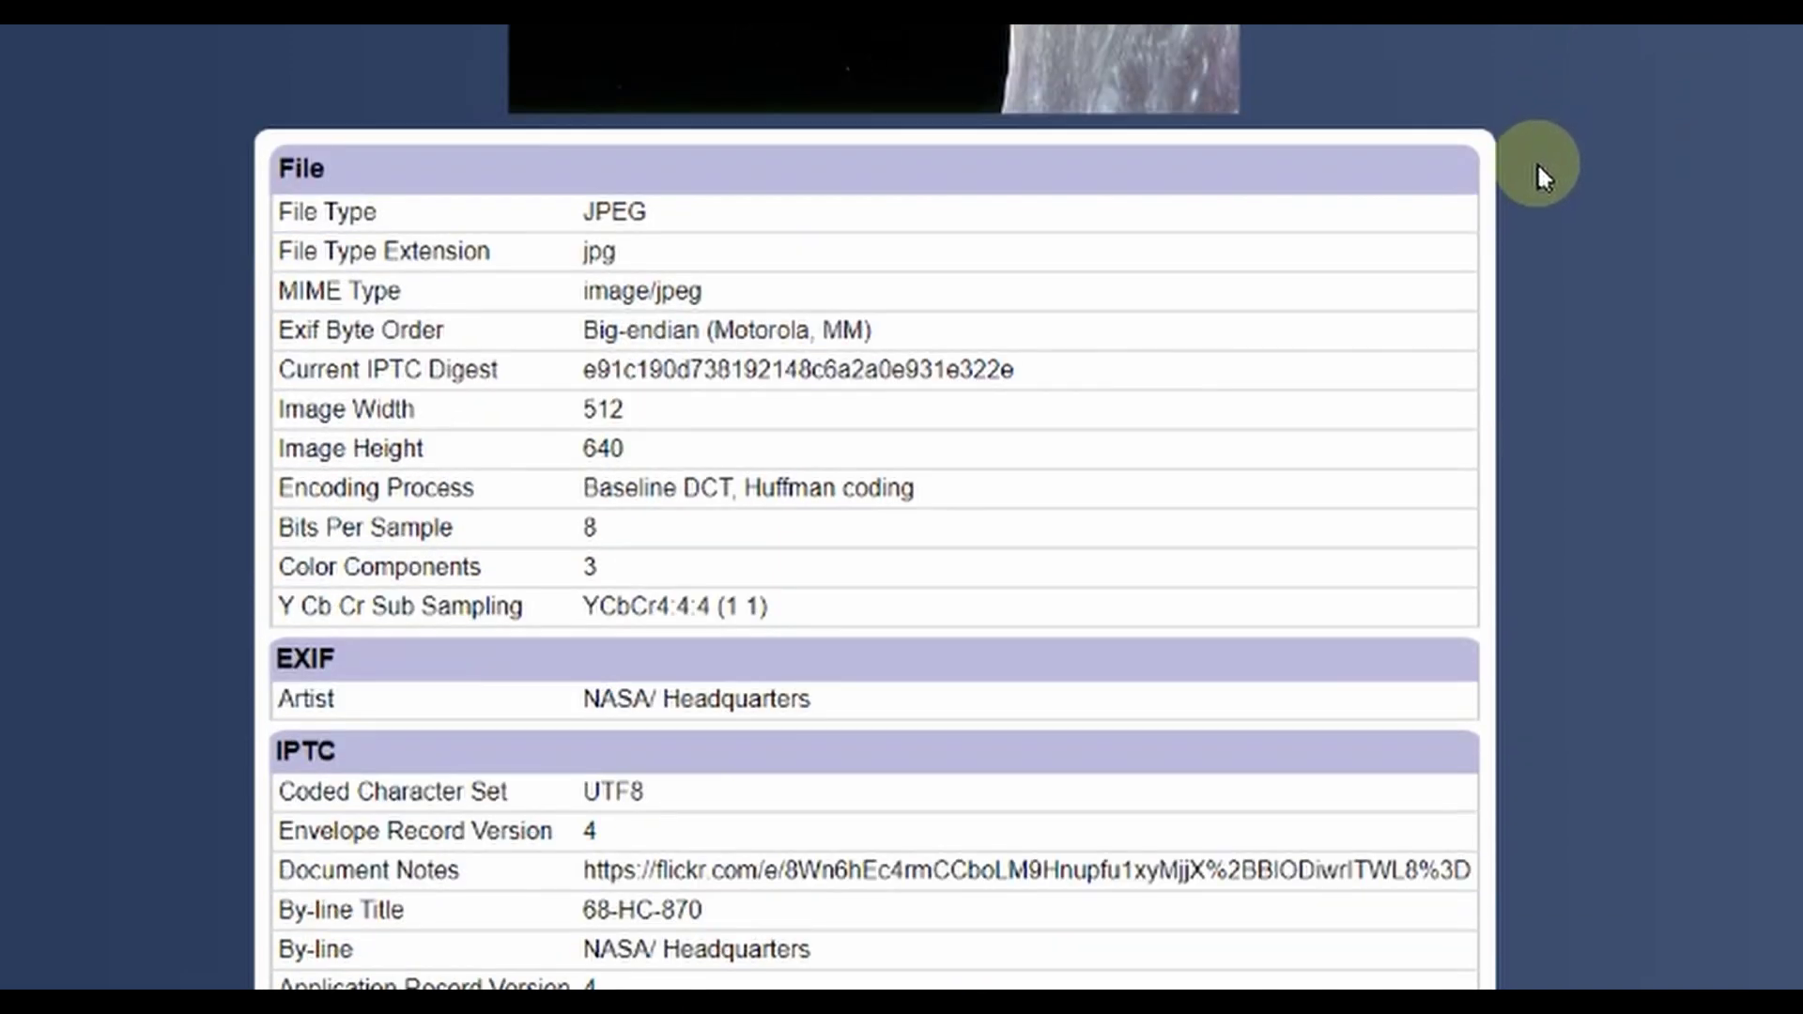
pyautogui.scroll(11, 1535, 178)
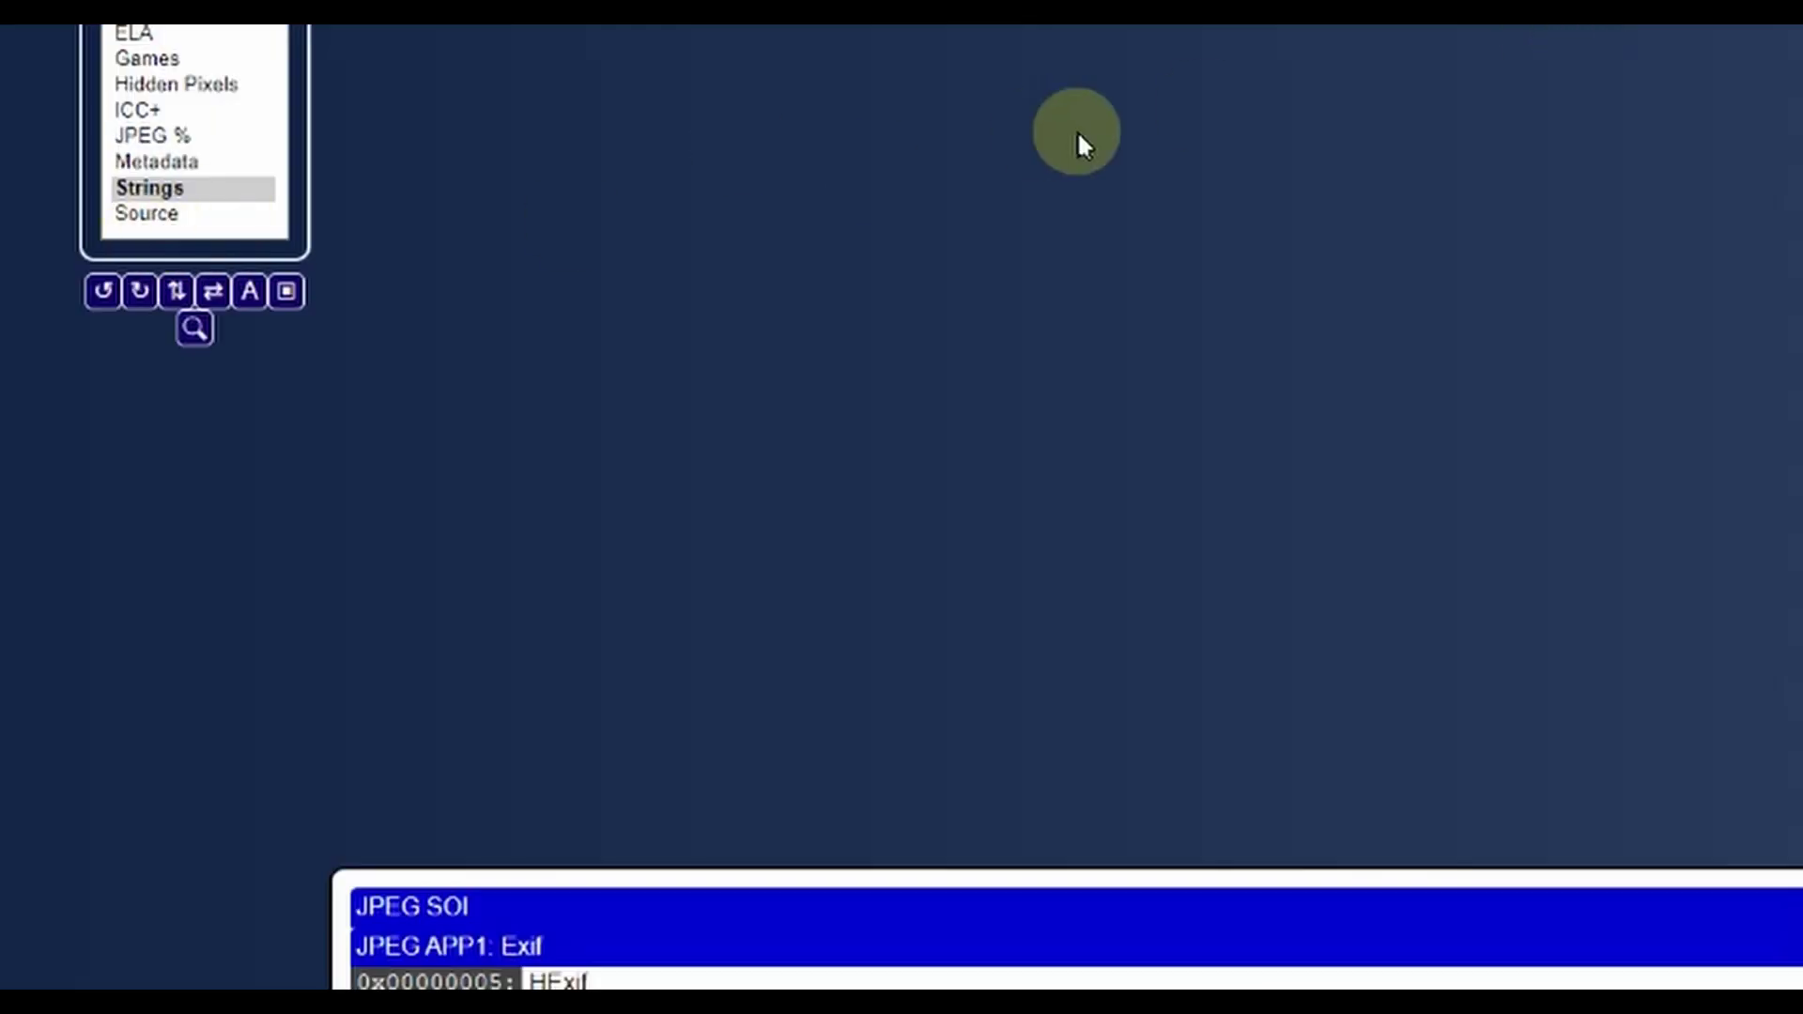
pyautogui.scroll(-6, 1079, 131)
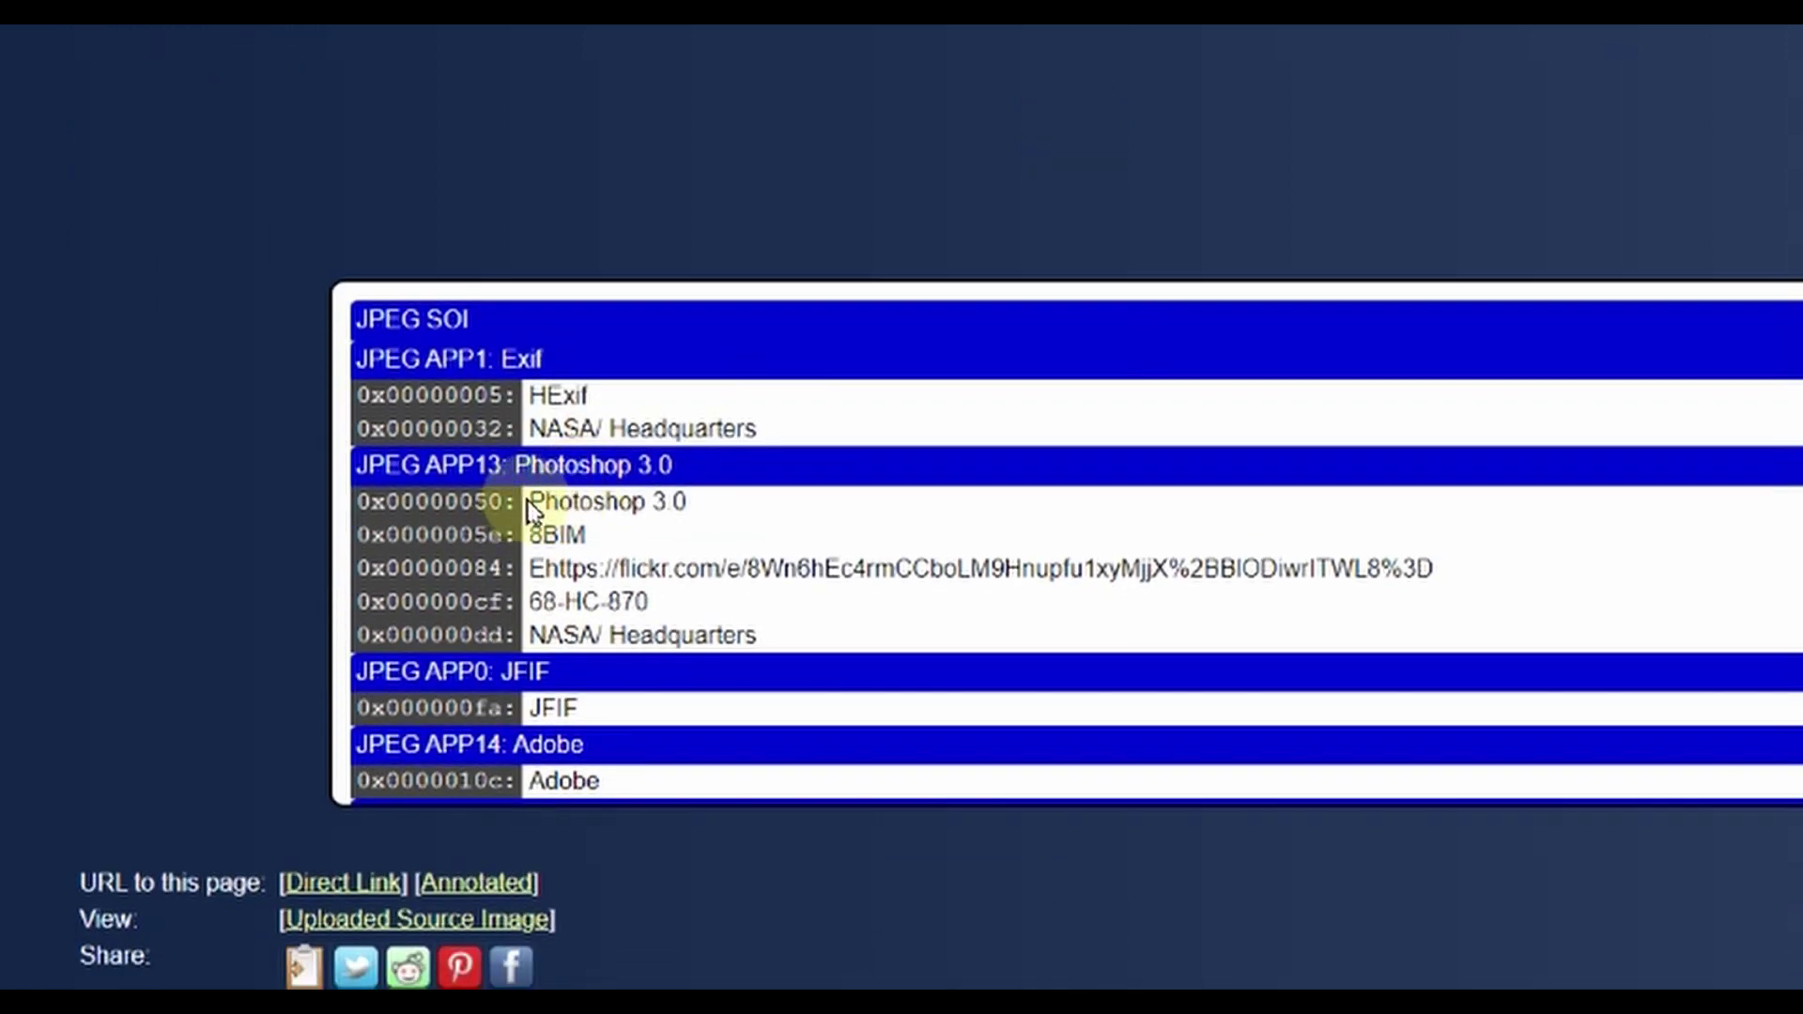
# Step: Highlight the Photoshop 3.0 entry in the Strings listing and scroll past it
pyautogui.moveTo(529, 505); pyautogui.dragTo(679, 498)
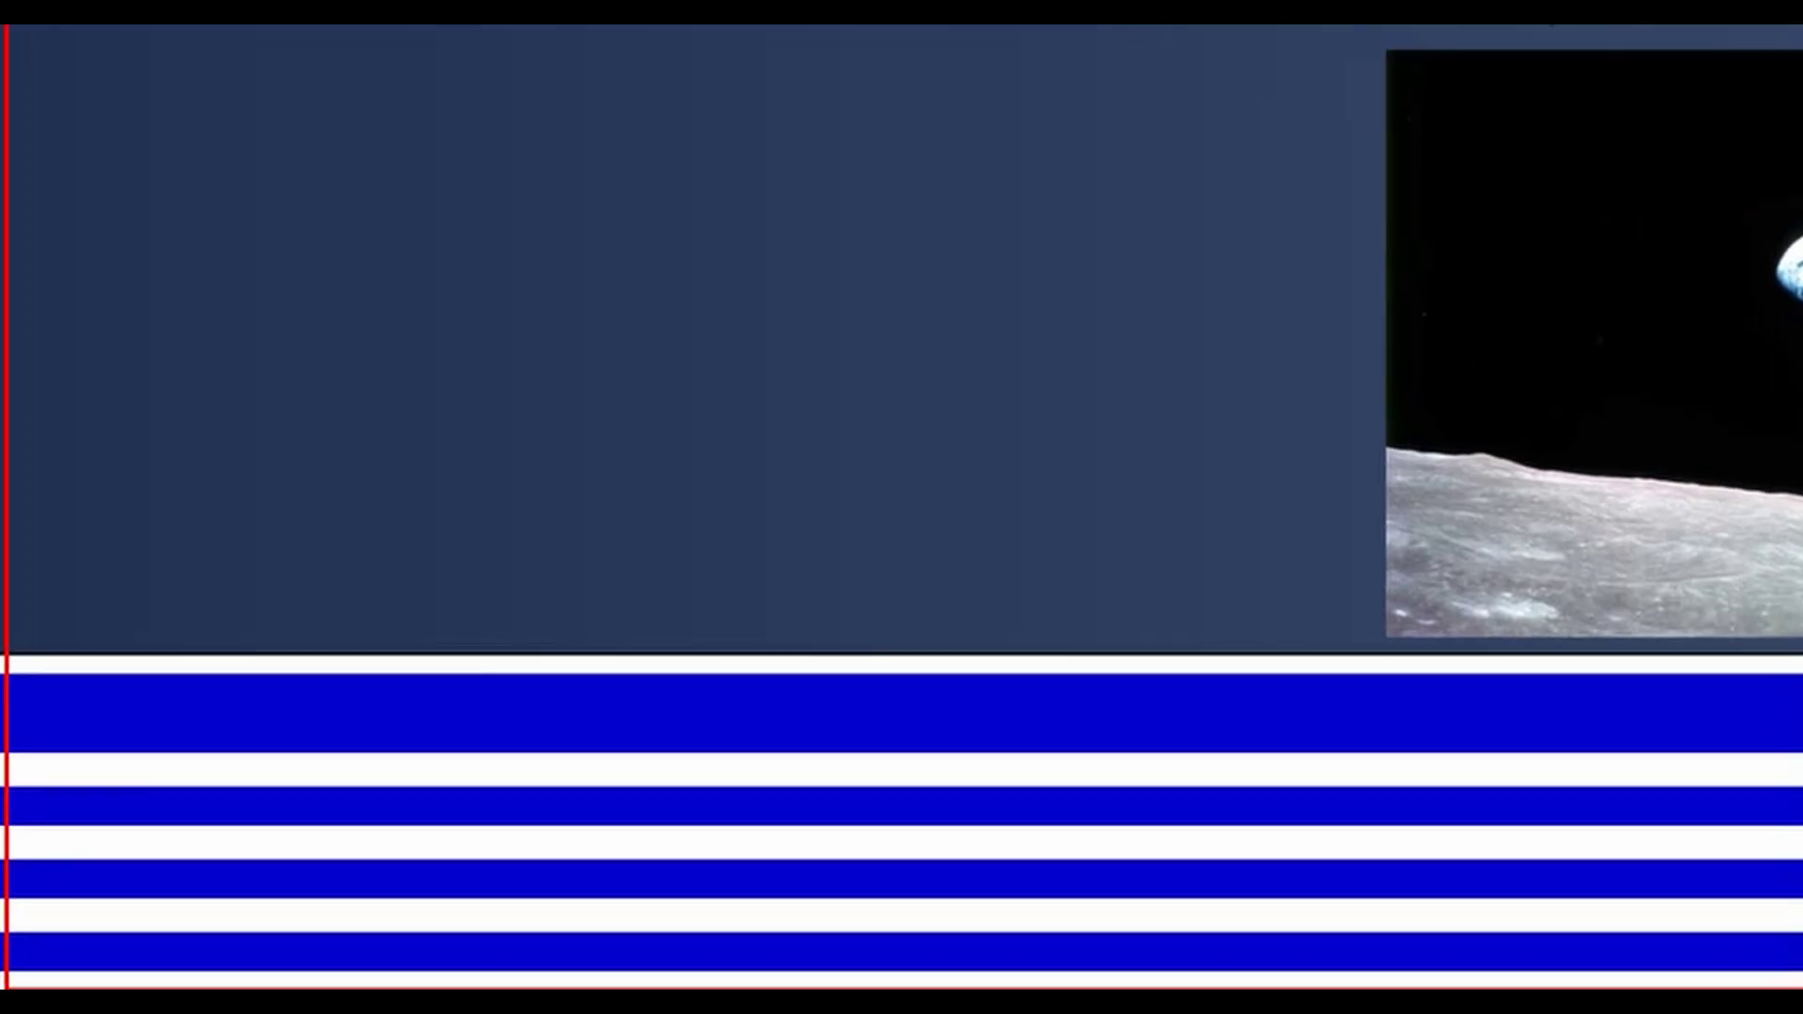
pyautogui.scroll(-3, 531, 596)
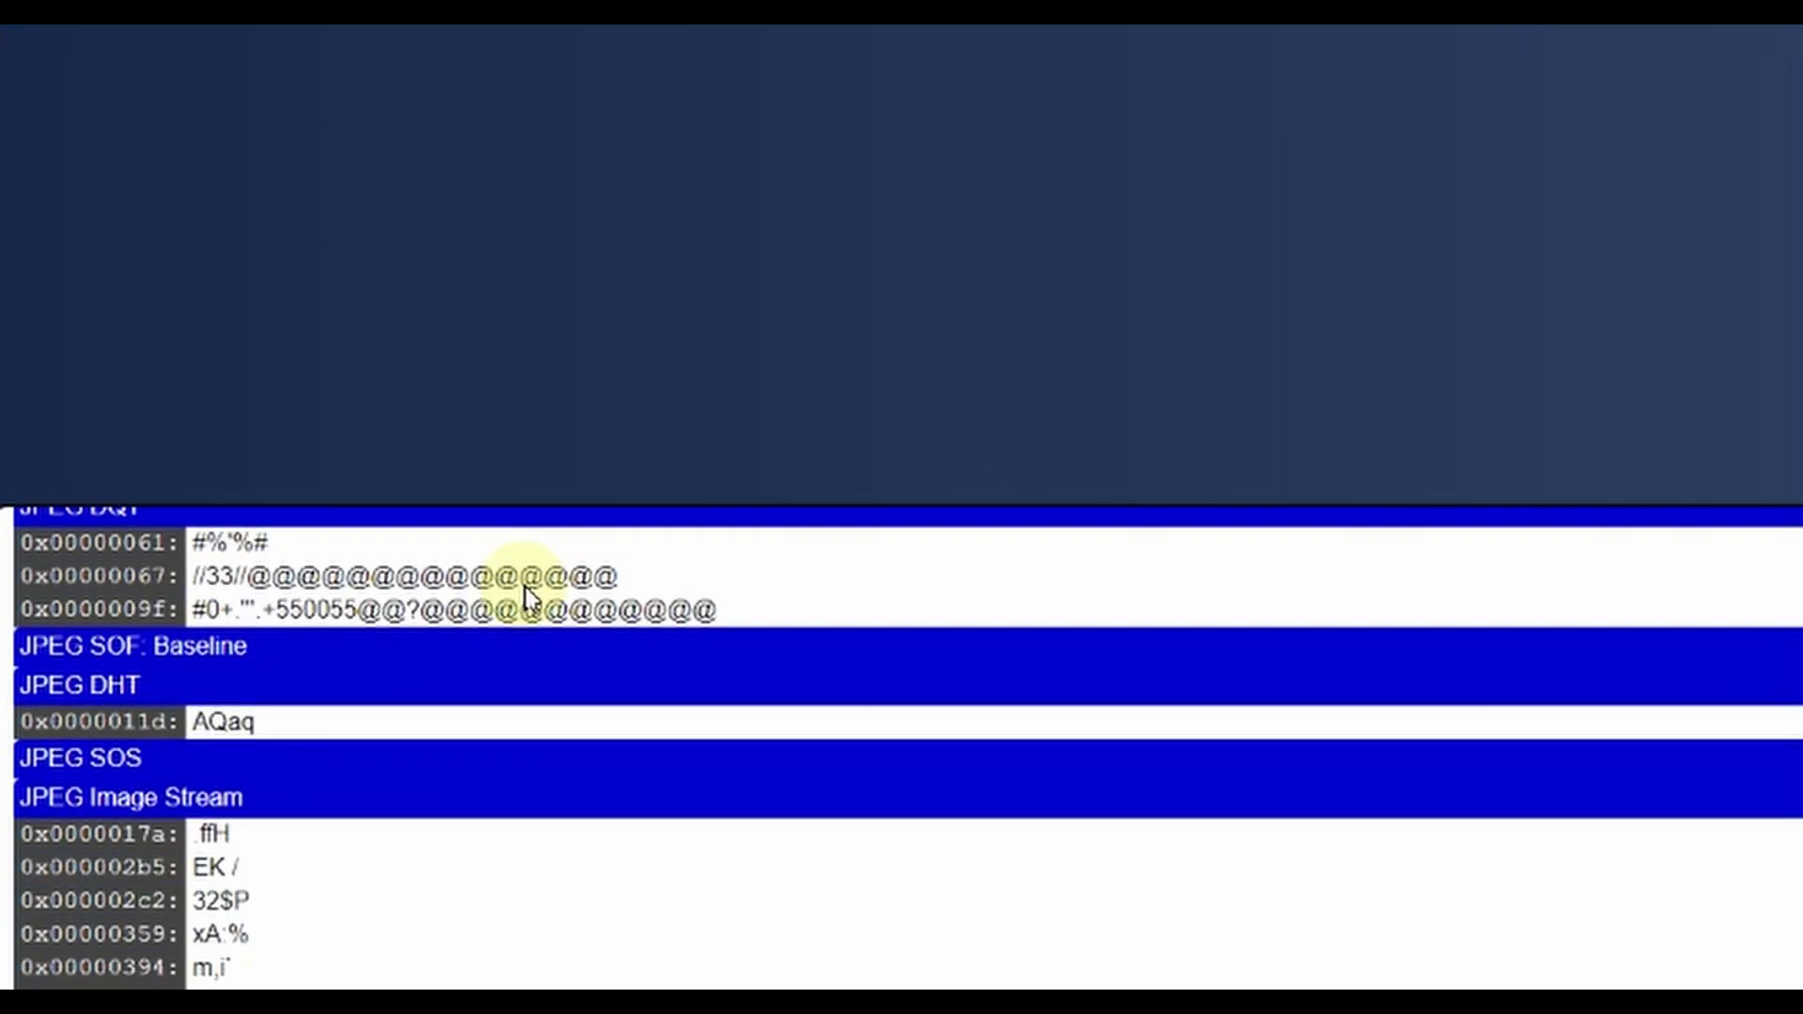
pyautogui.scroll(-2, 531, 596)
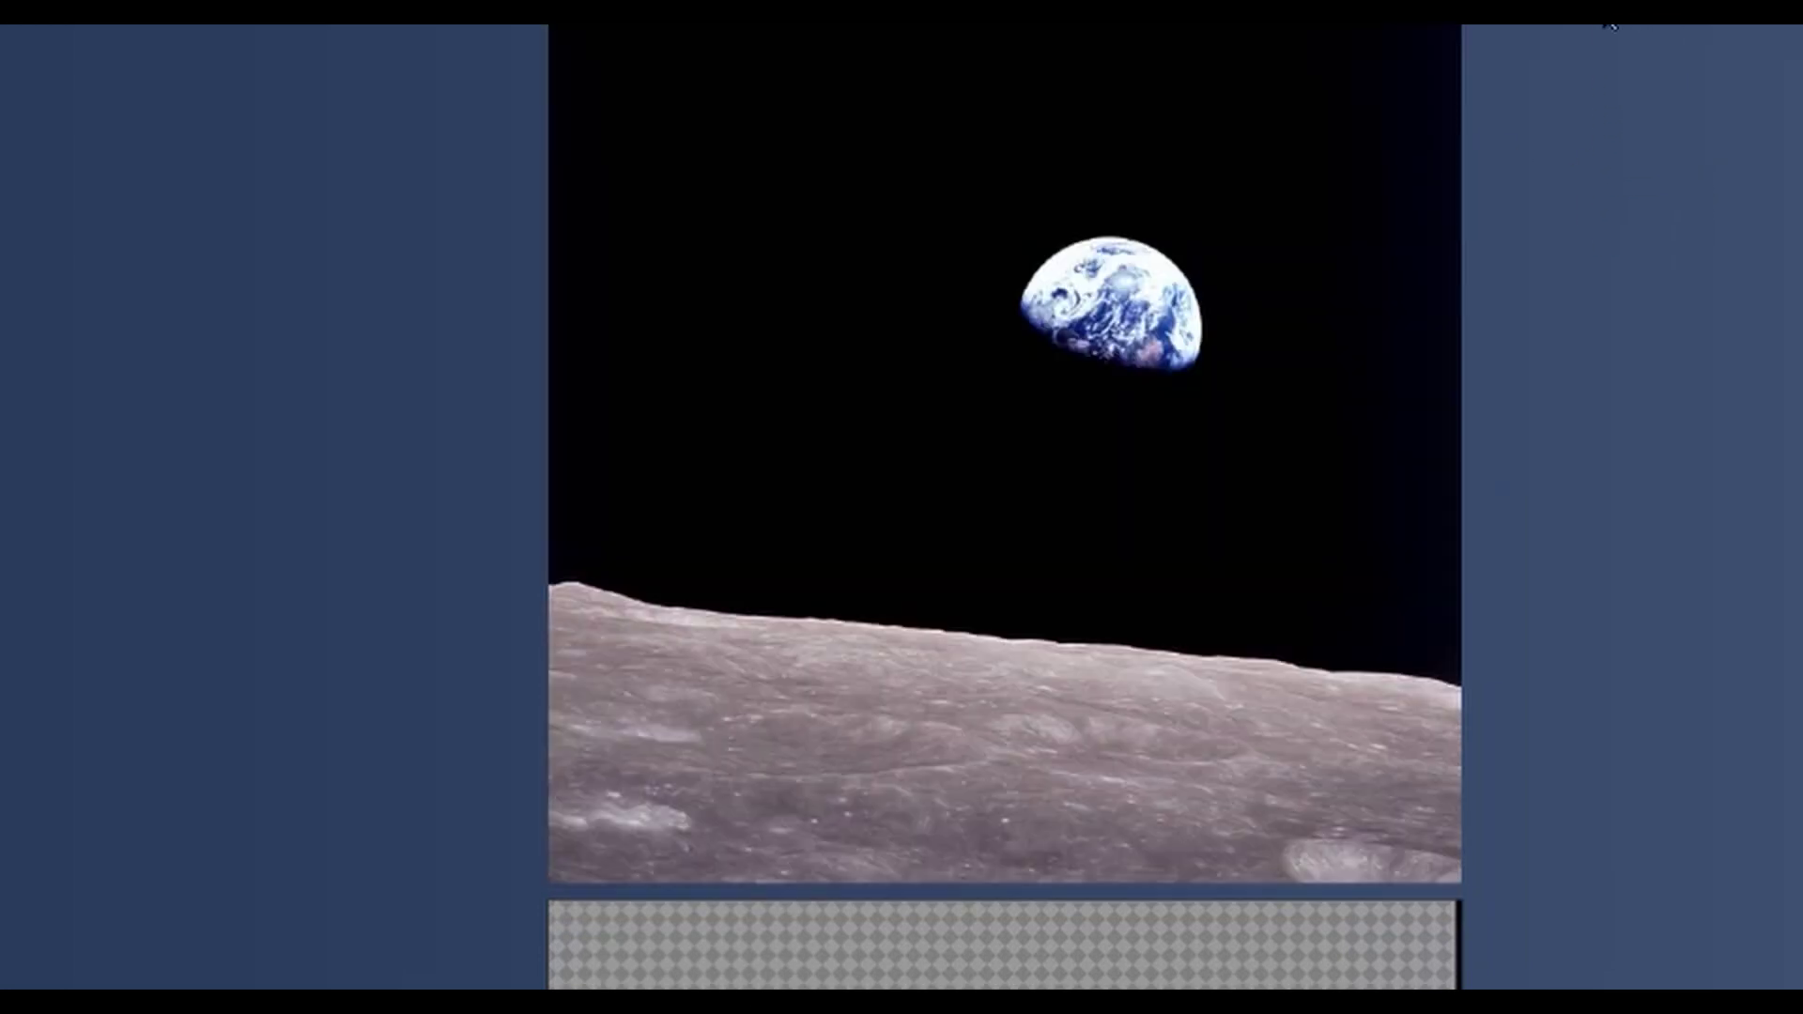
# Step: Scroll the 1041x1000 Earthrise metadata and strings to the EXIF/XMP and Photoshop CS3 entries
pyautogui.scroll(-10, 1549, 169)
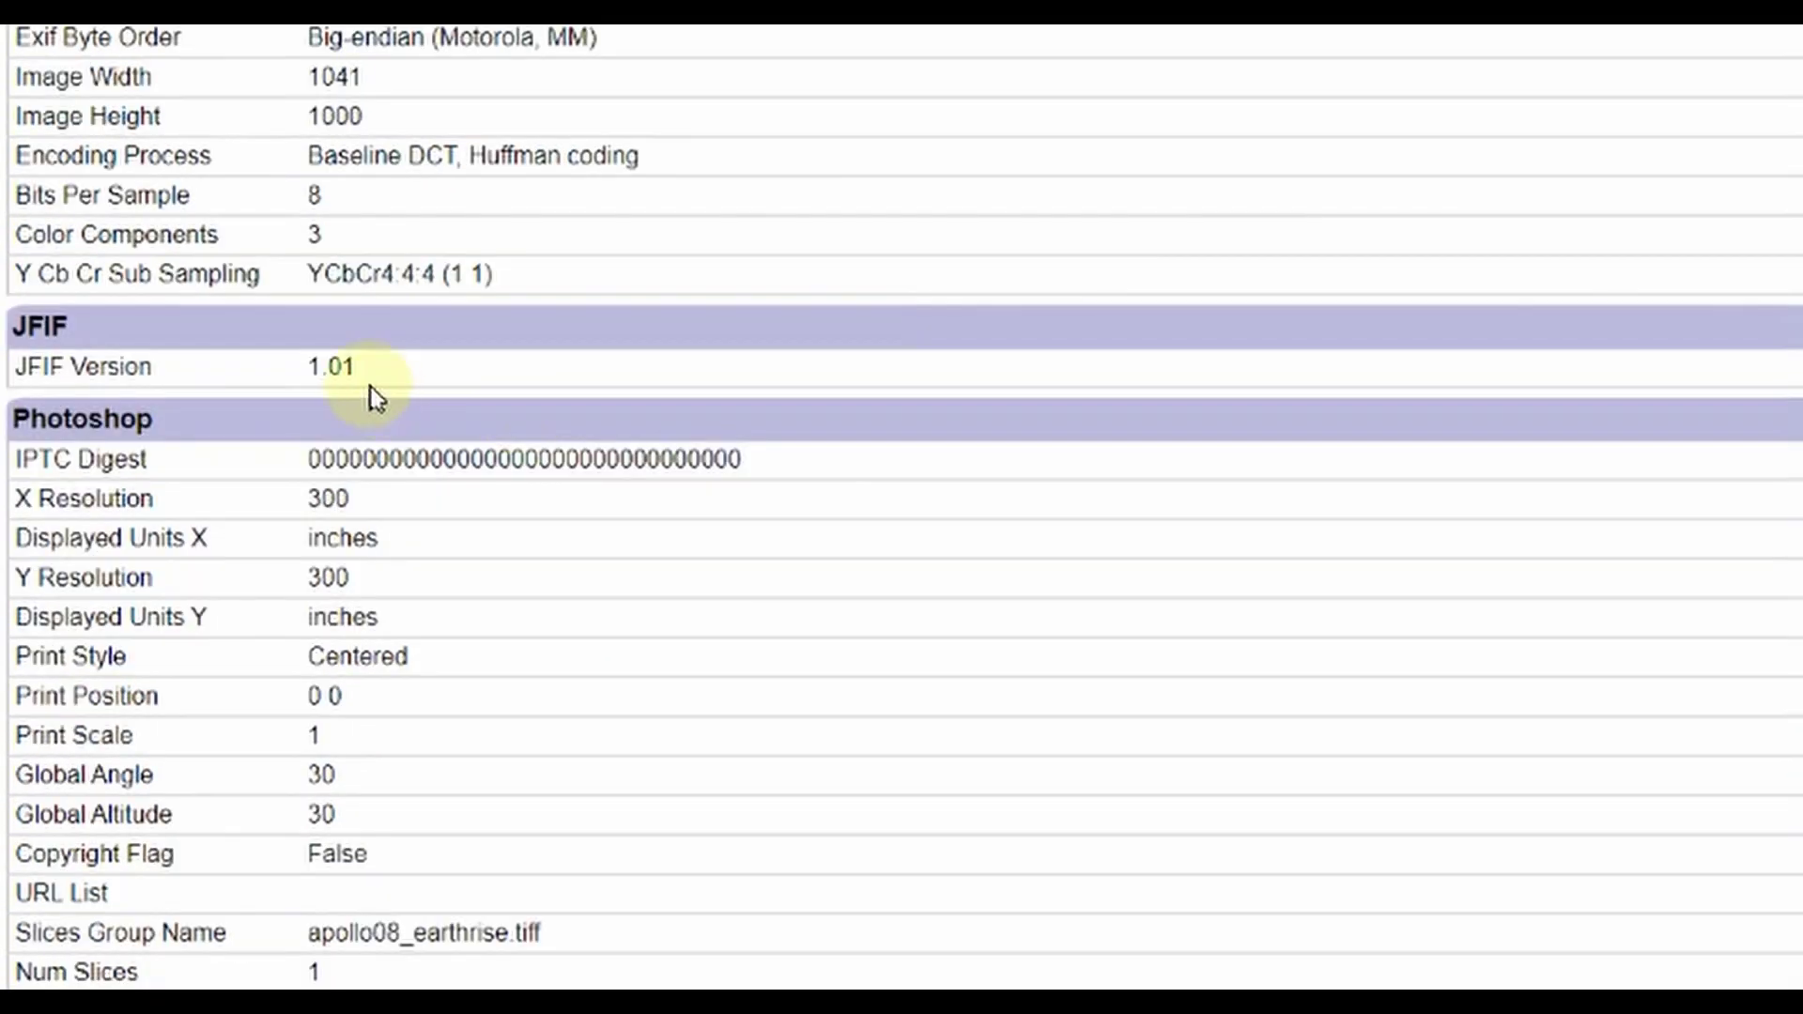
pyautogui.scroll(-10, 1181, 636)
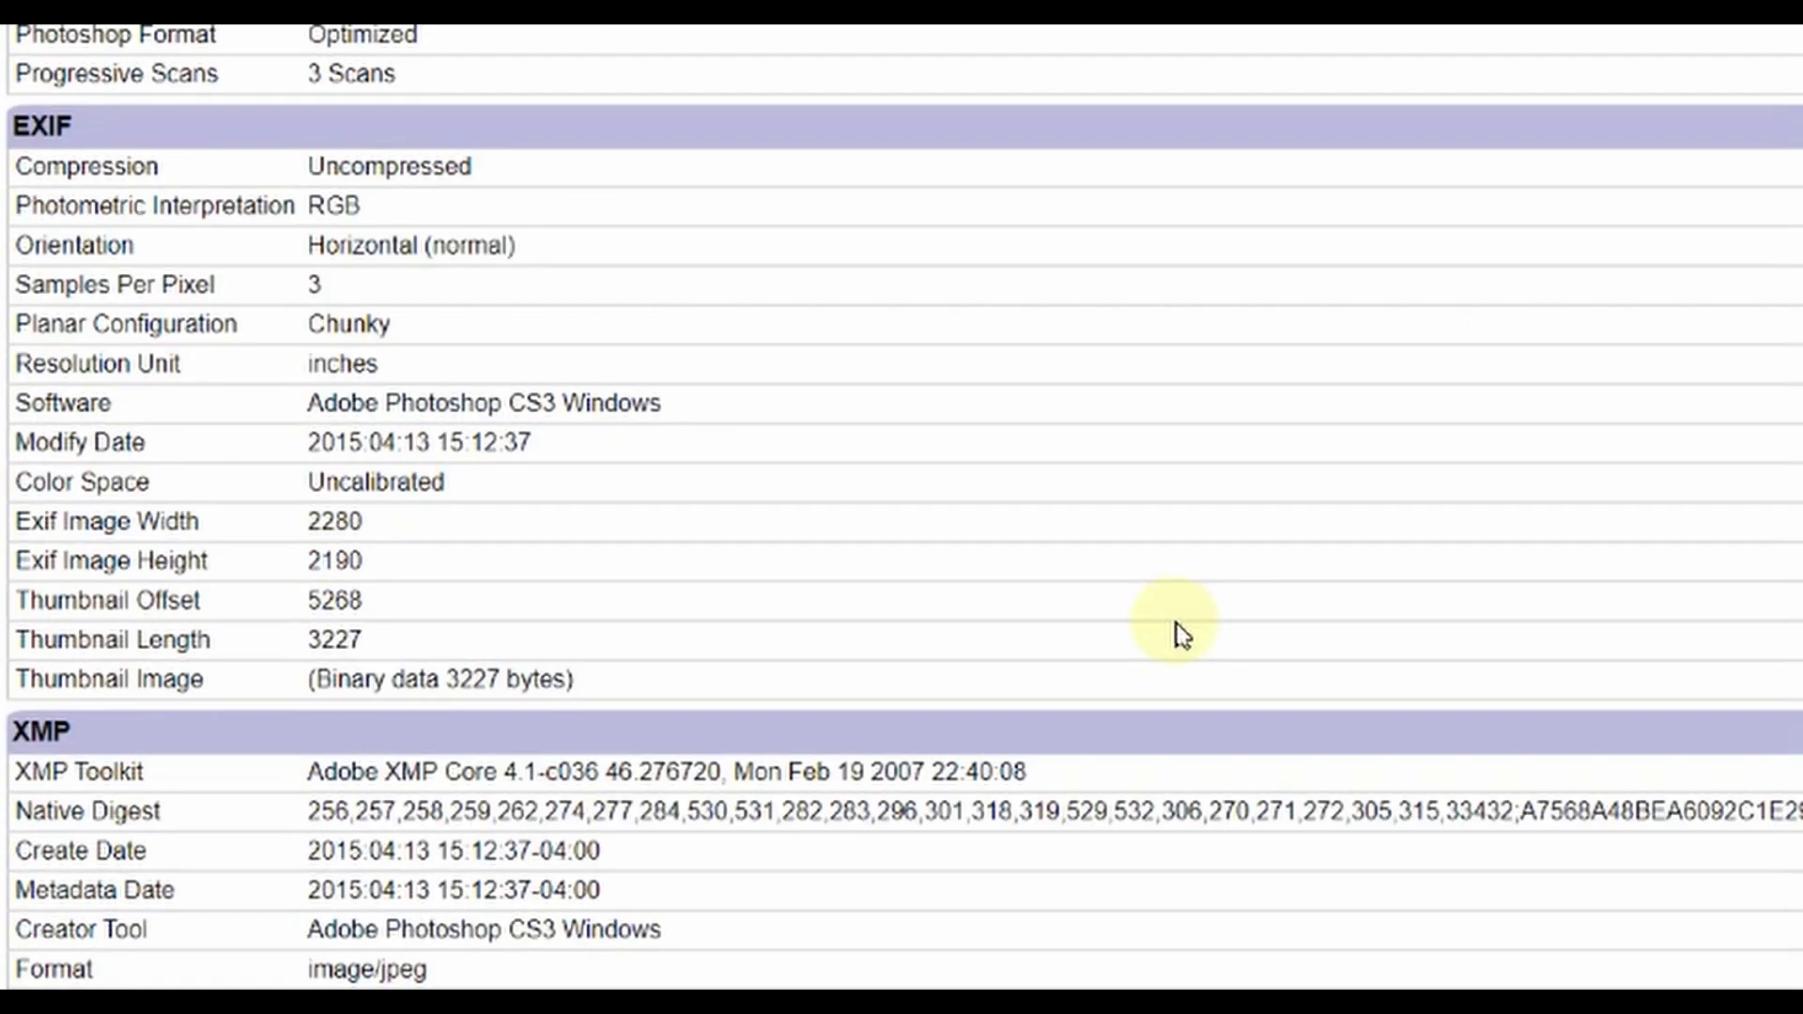
pyautogui.scroll(-3, 1188, 622)
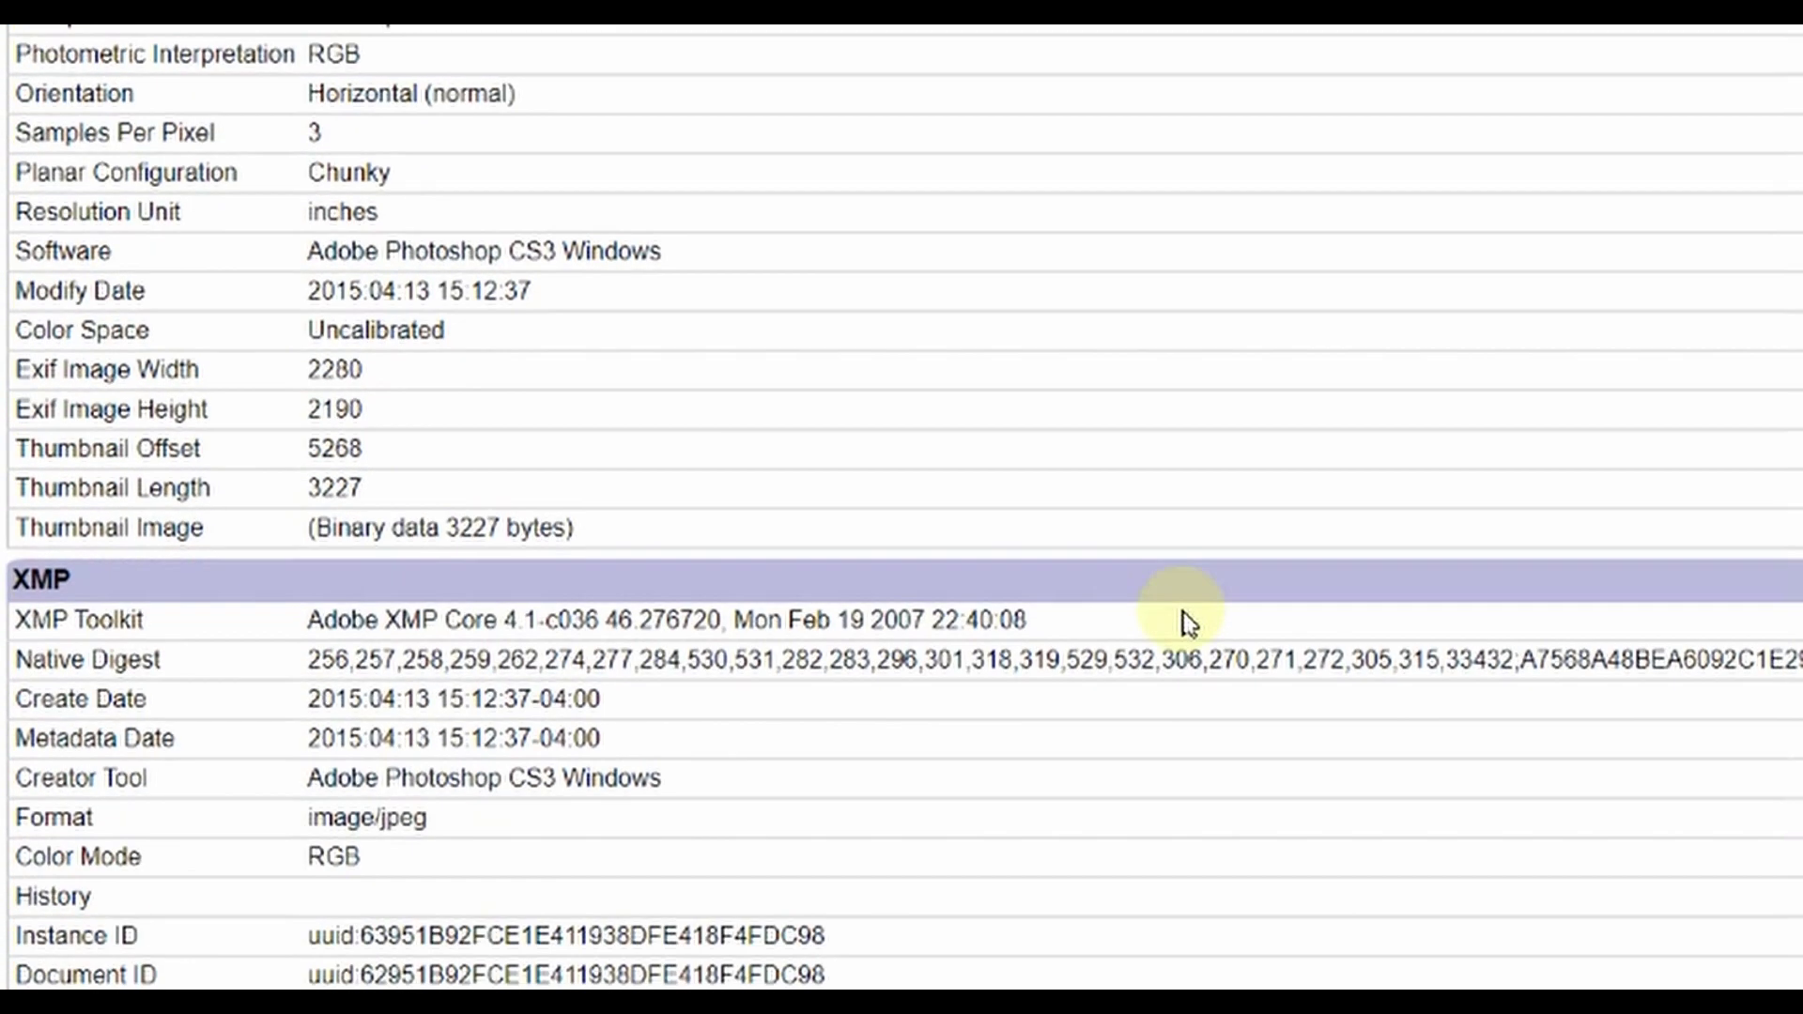
pyautogui.scroll(-1, 1188, 620)
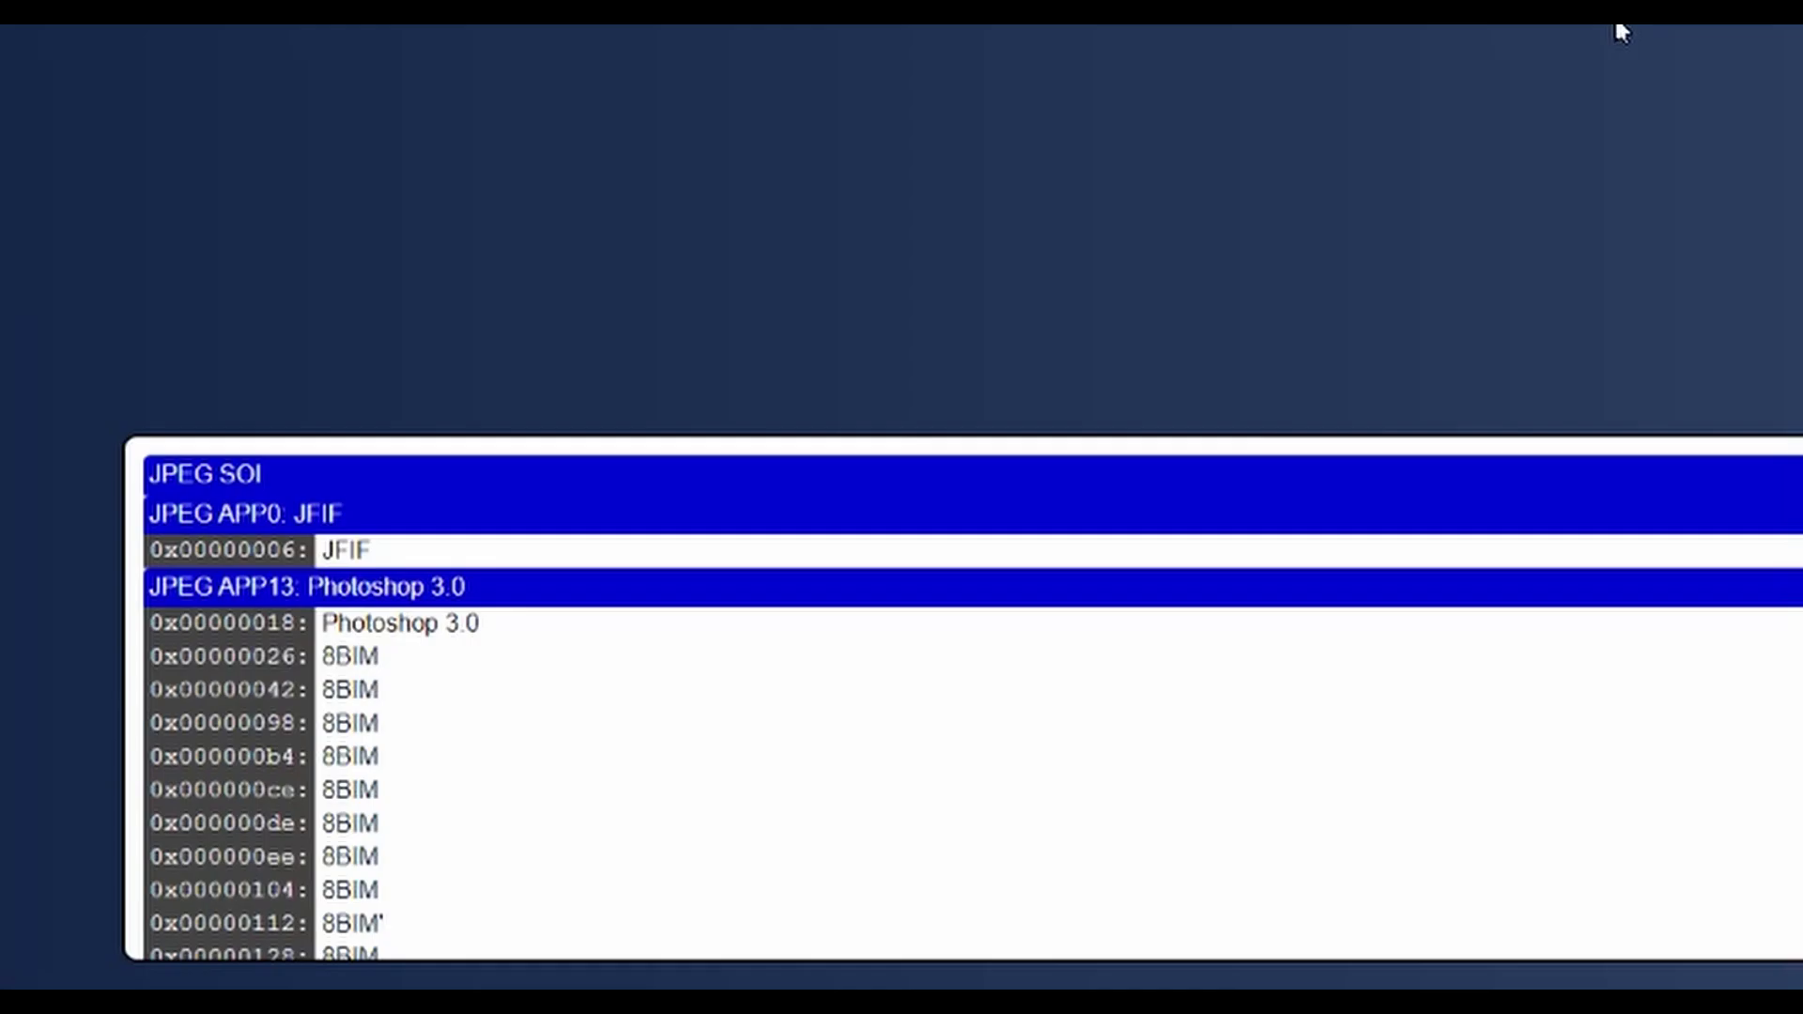
pyautogui.scroll(-10, 545, 620)
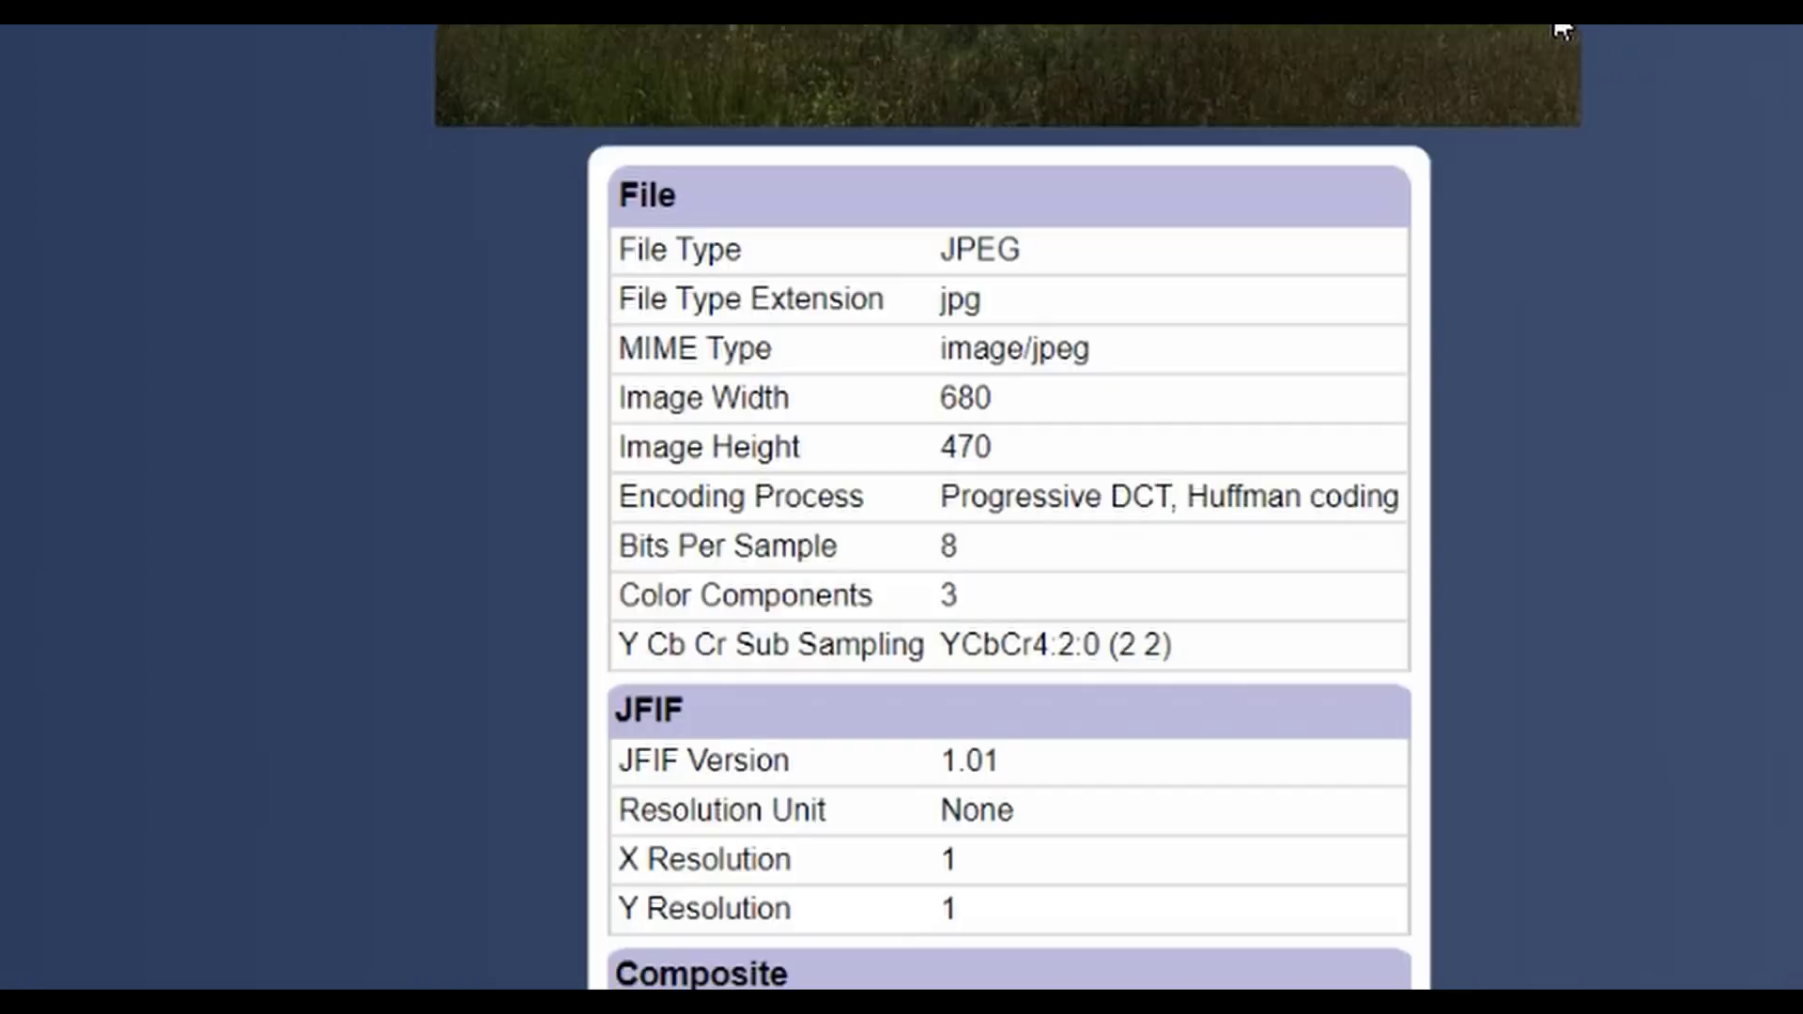
# Step: Scroll through the field photo's metadata, which shows only a JFIF header
pyautogui.scroll(-1, 1350, 31)
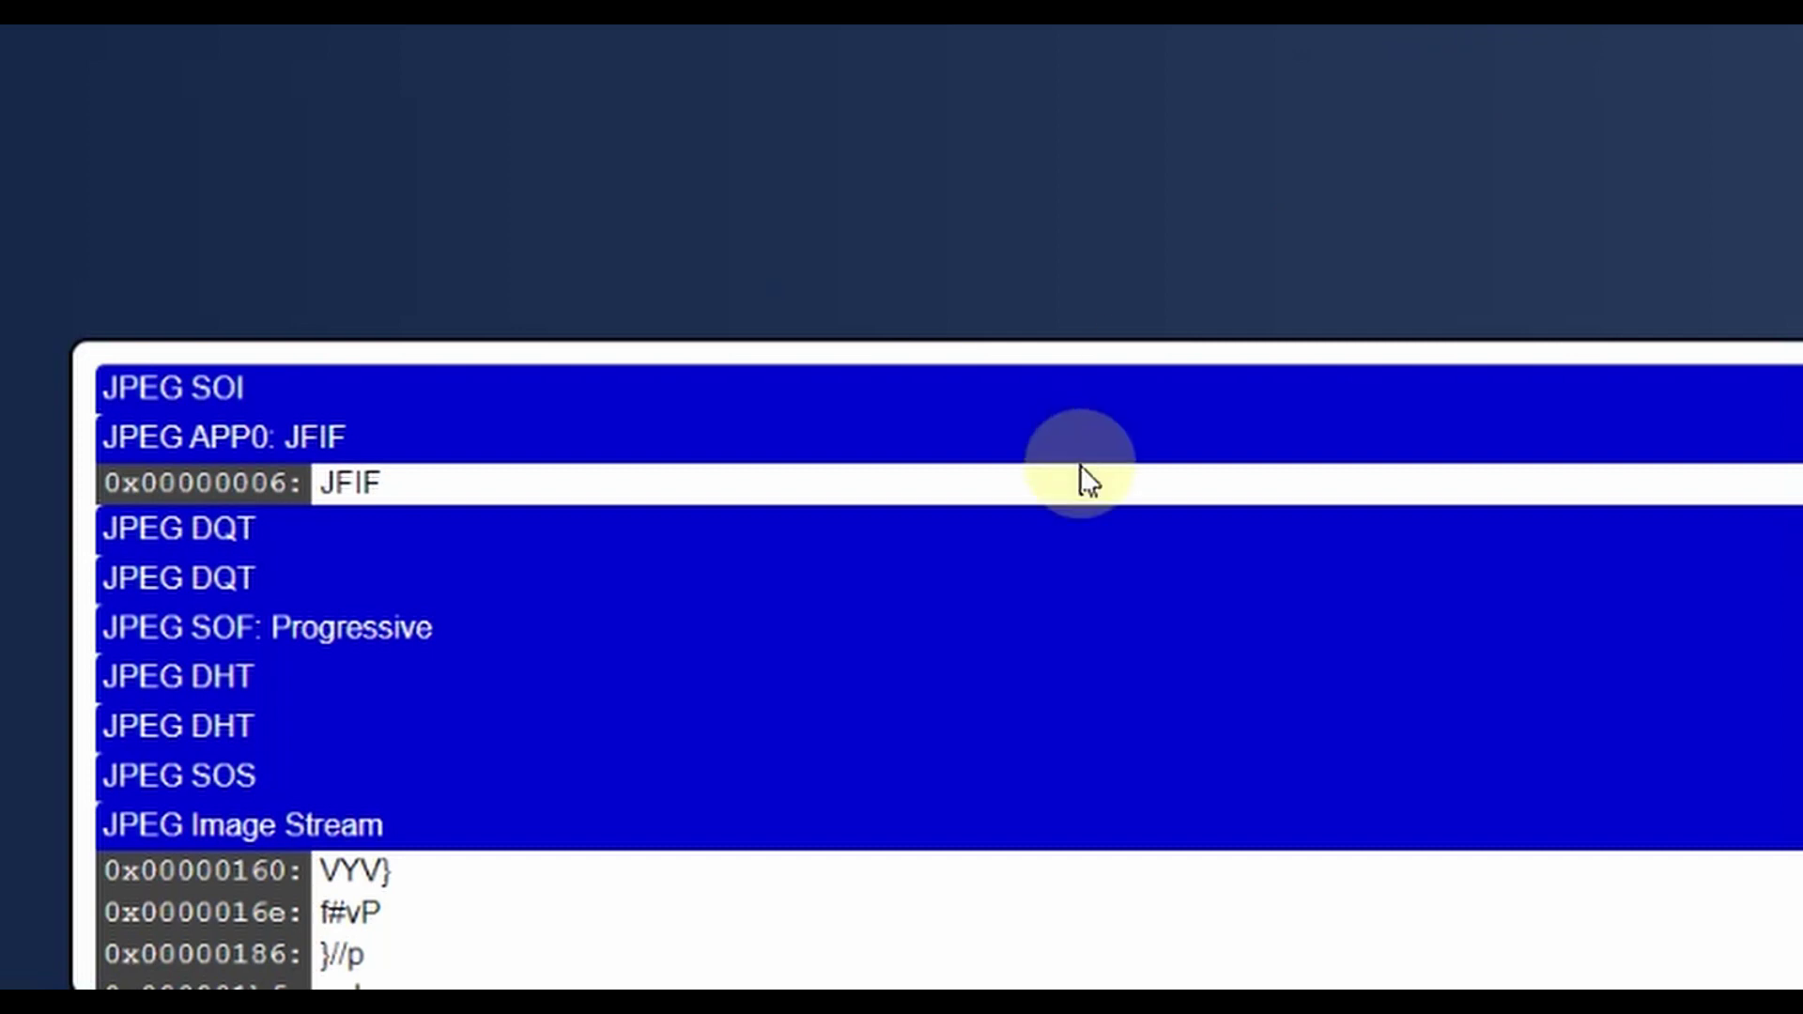
pyautogui.scroll(-4, 1080, 467)
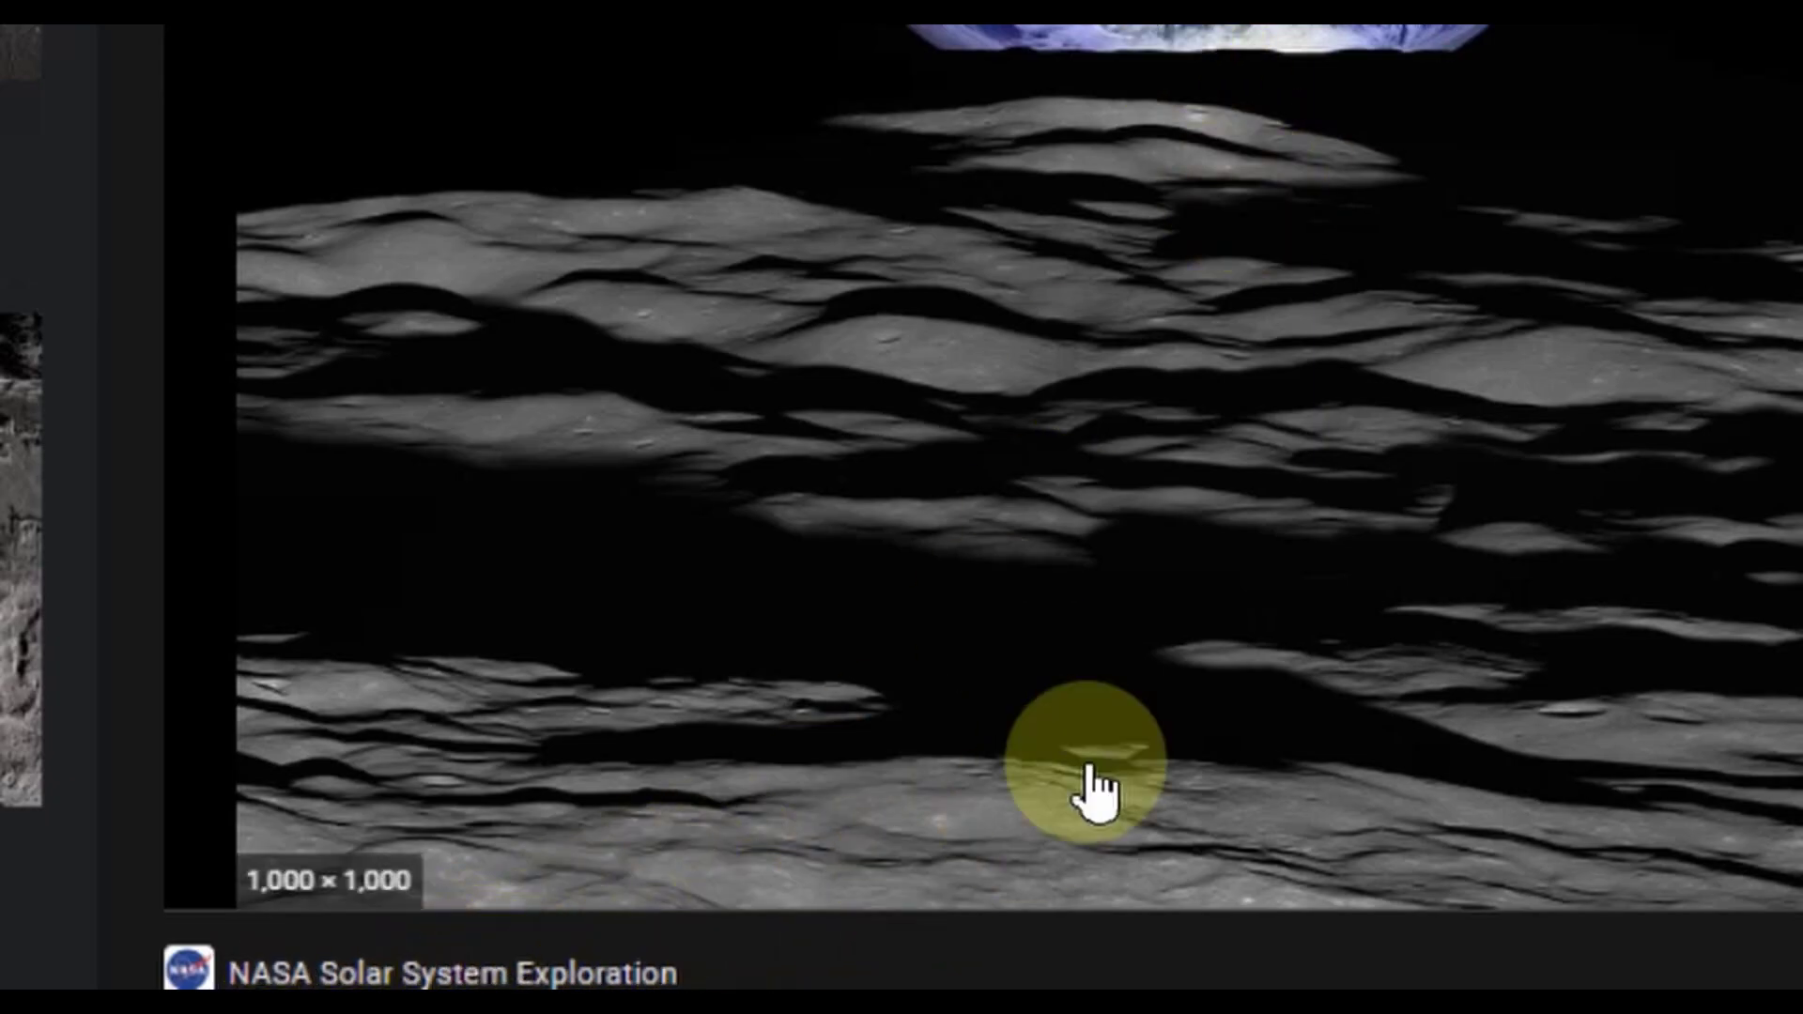
# Step: Scroll back up in the NASA Solar System Exploration Earthrise preview
pyautogui.scroll(1, 1296, 32)
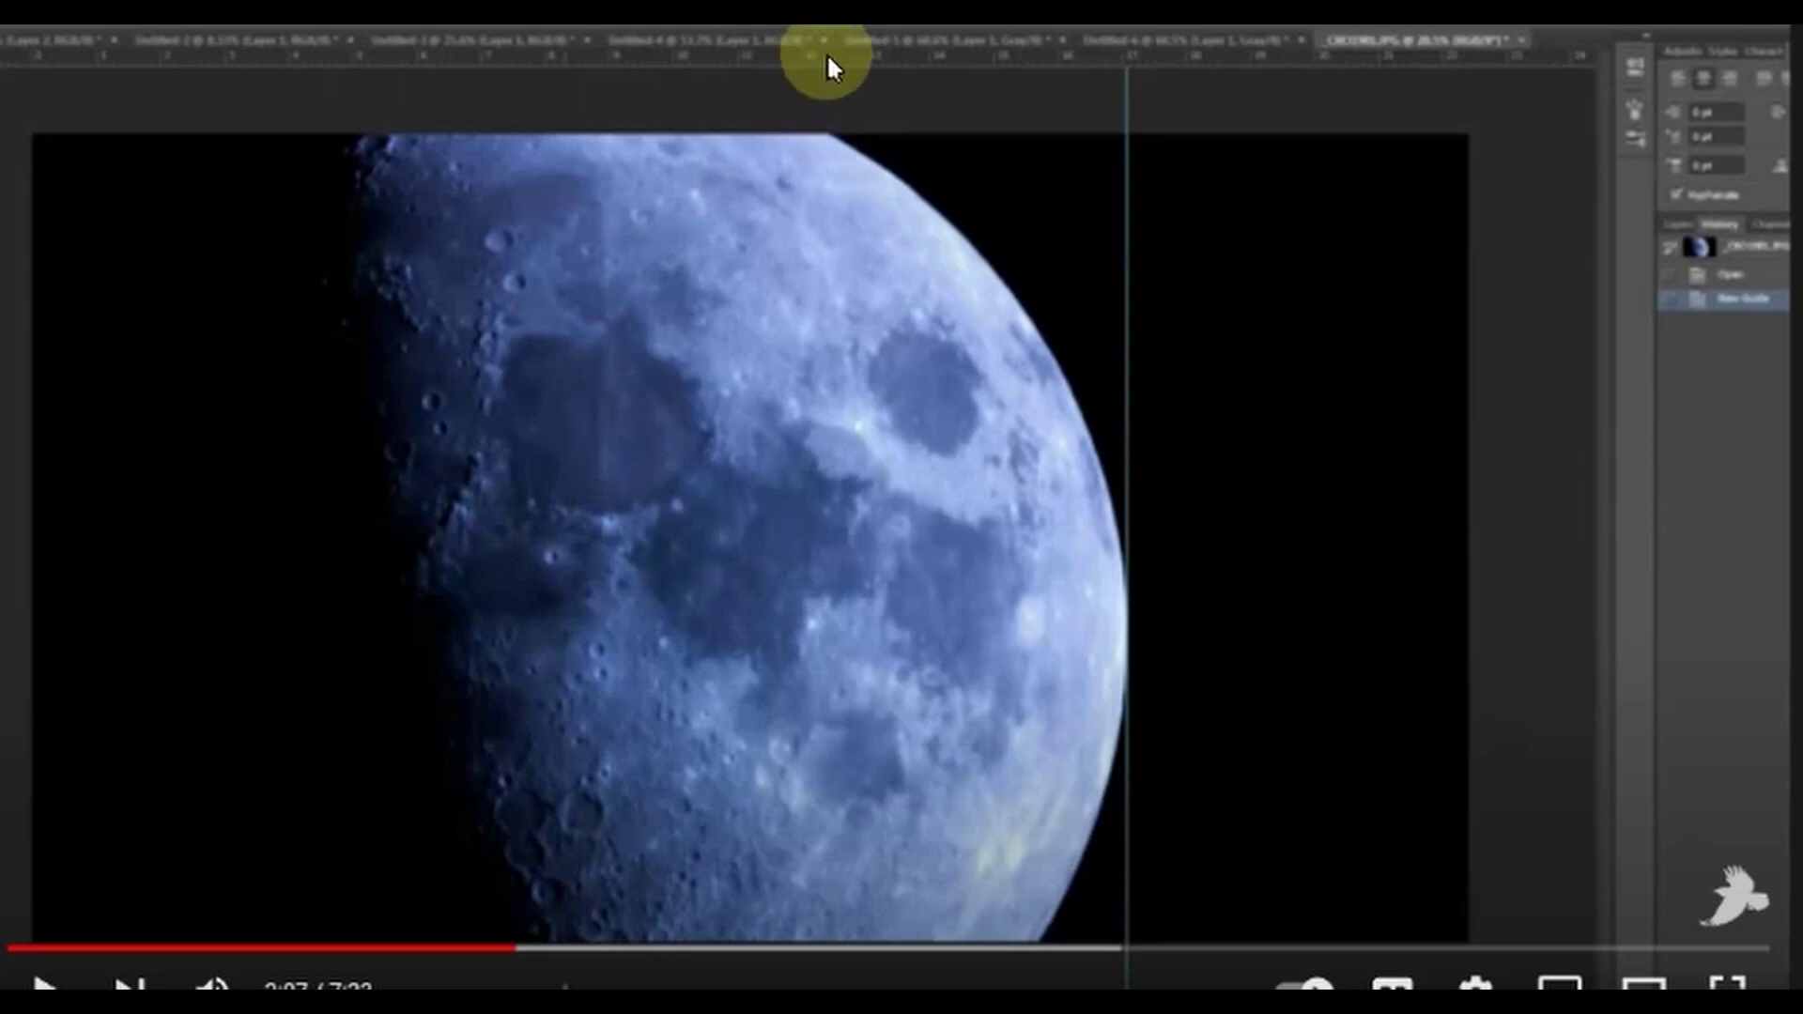
# Step: Resume the moon-editing video from 2:07 until the inverted black-and-red circle appears
pyautogui.click(56, 972)
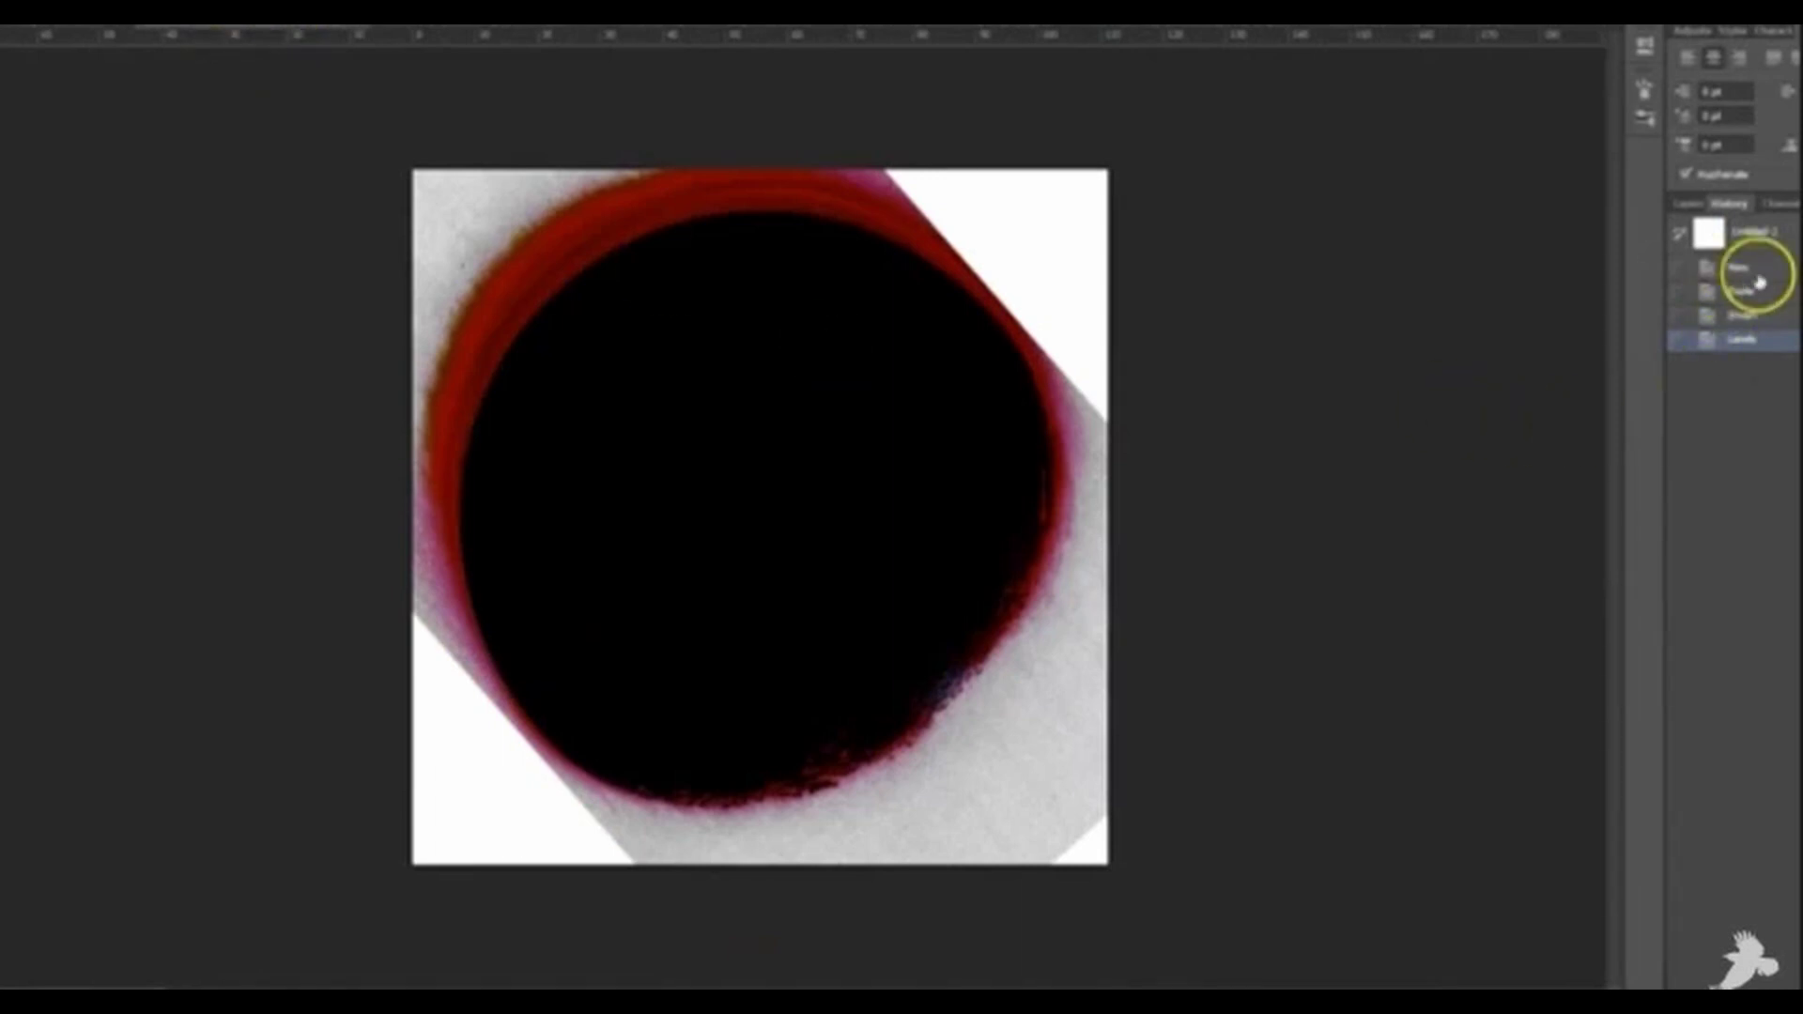
# Step: Compare the Pluto image's Paste, Invert and Levels history states, ending on Paste
pyautogui.click(1752, 290)
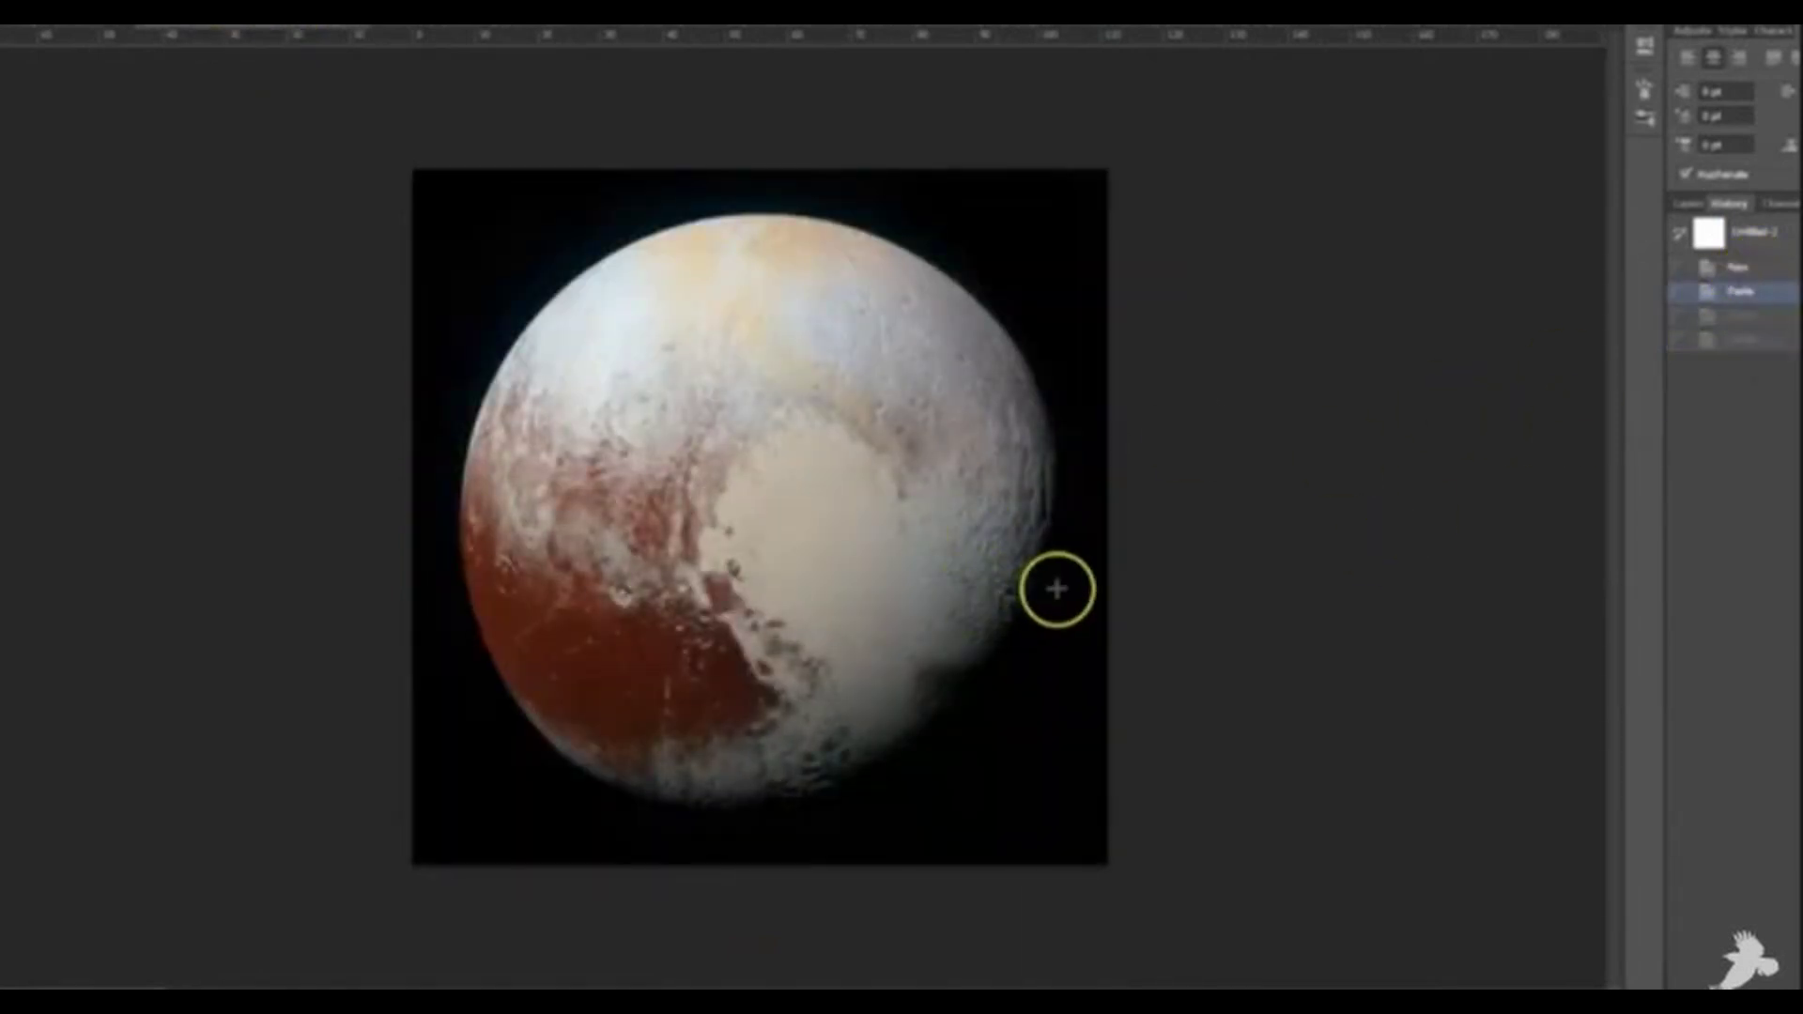
pyautogui.click(1753, 318)
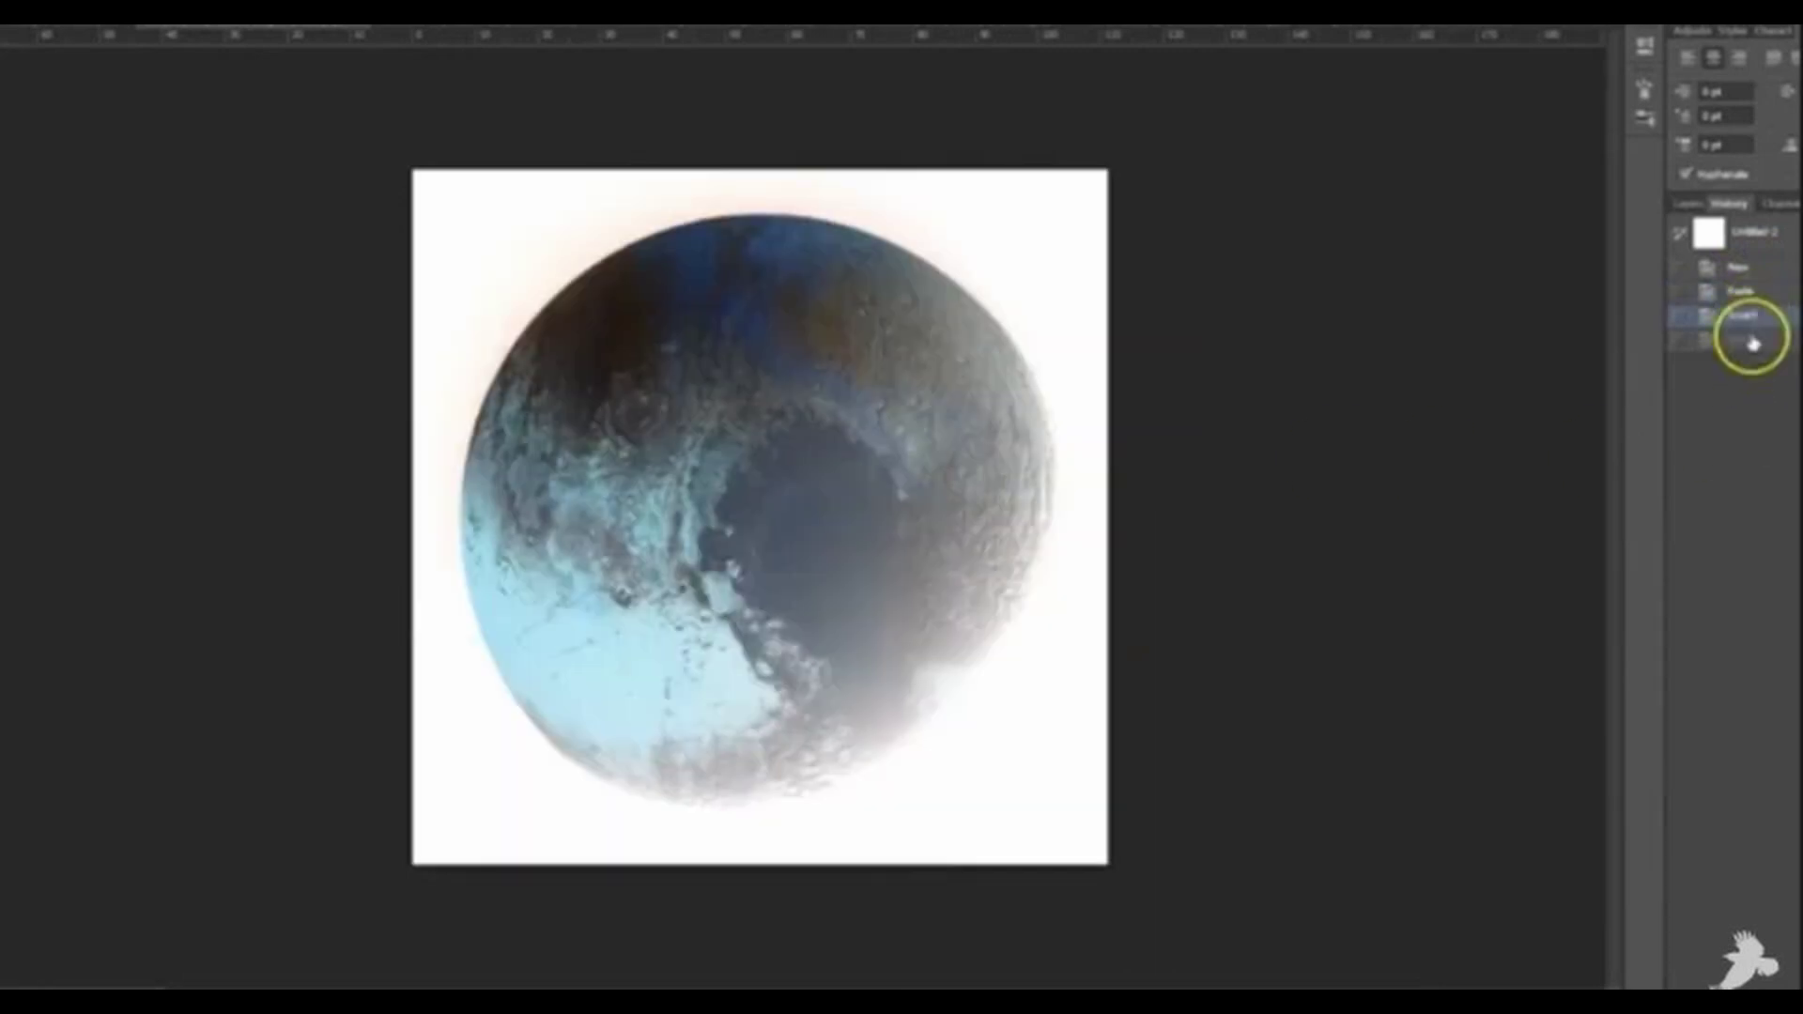
pyautogui.click(1752, 342)
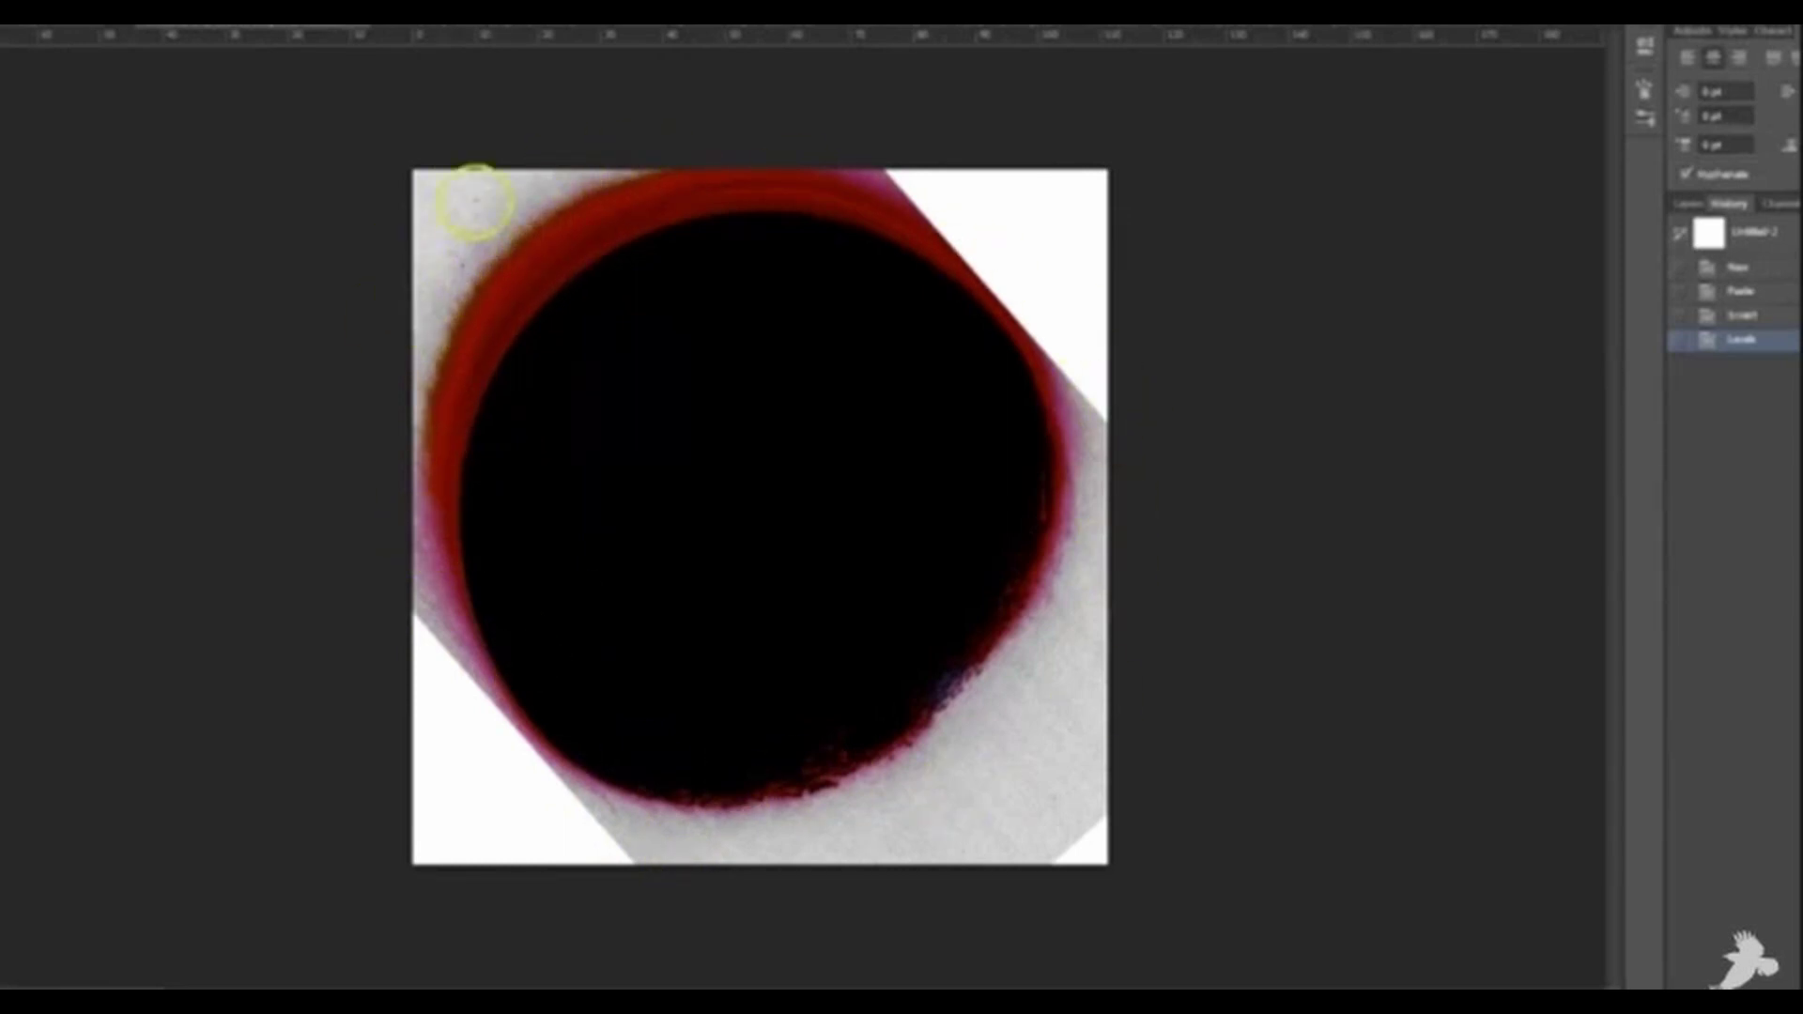
pyautogui.click(1741, 293)
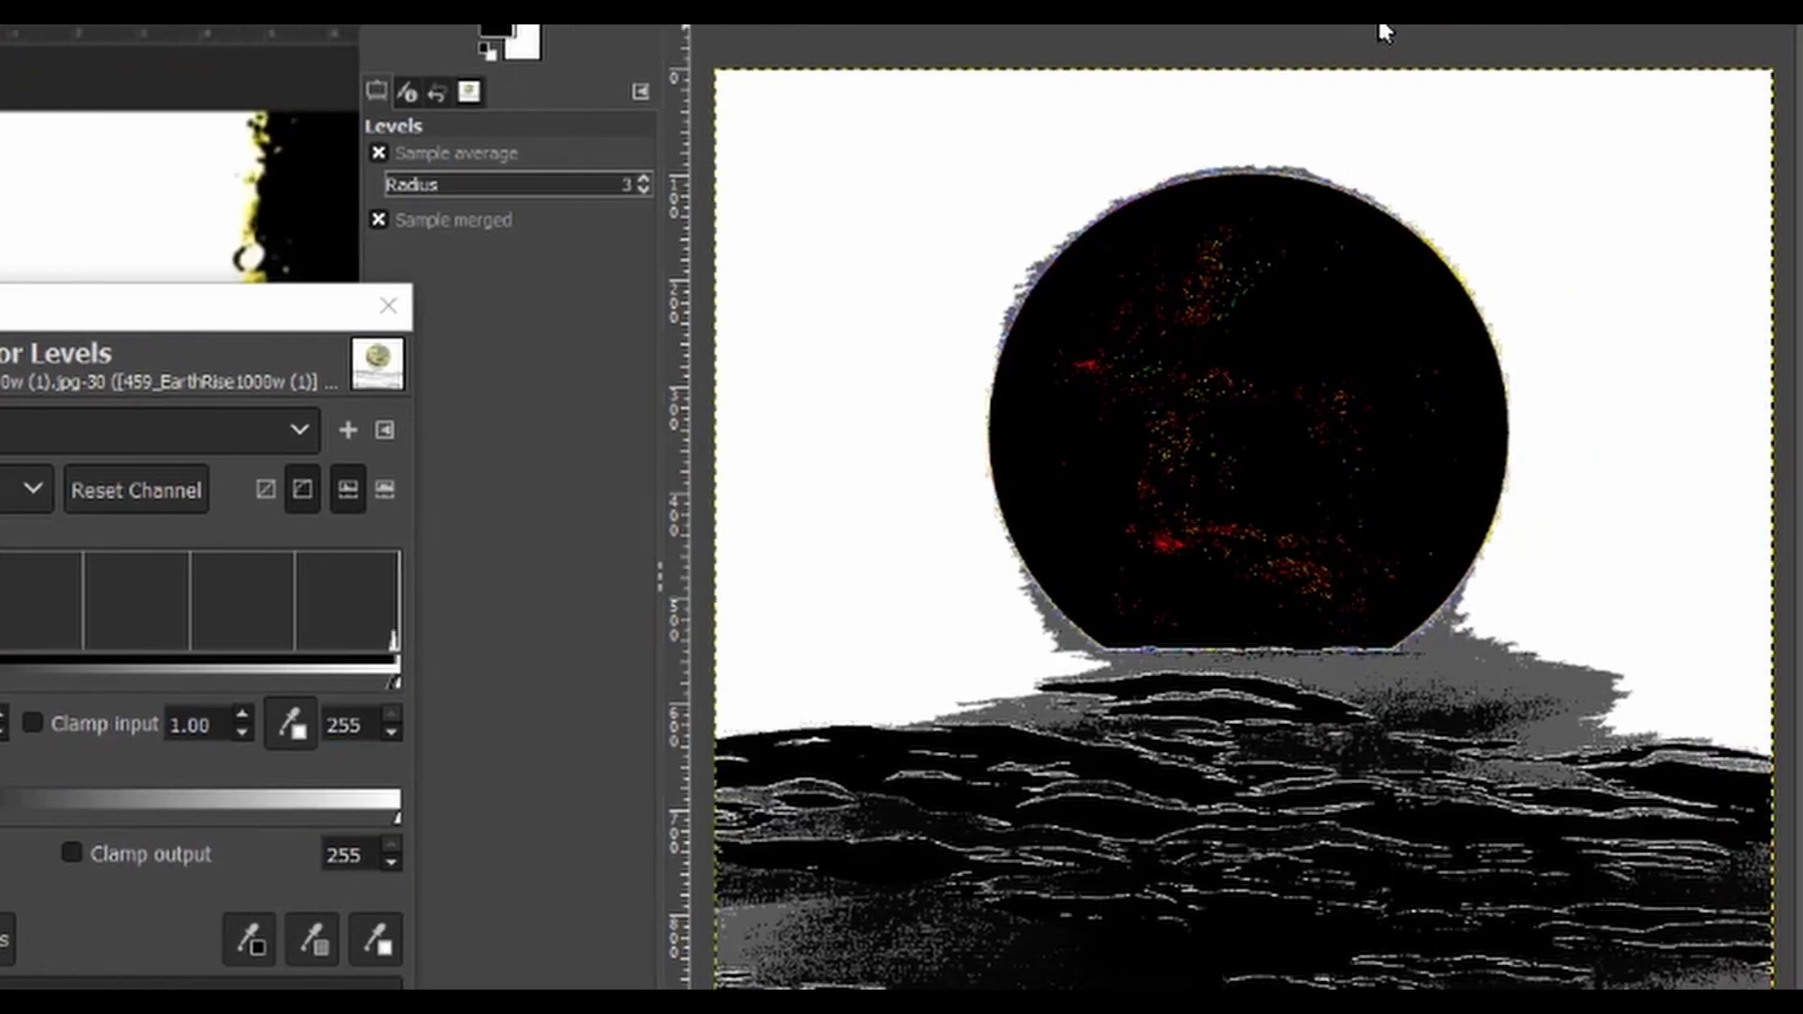
# Step: Sample the Earth's edge, lower centre and white sky with Levels eyedroppers on apollo08
pyautogui.click(1155, 167)
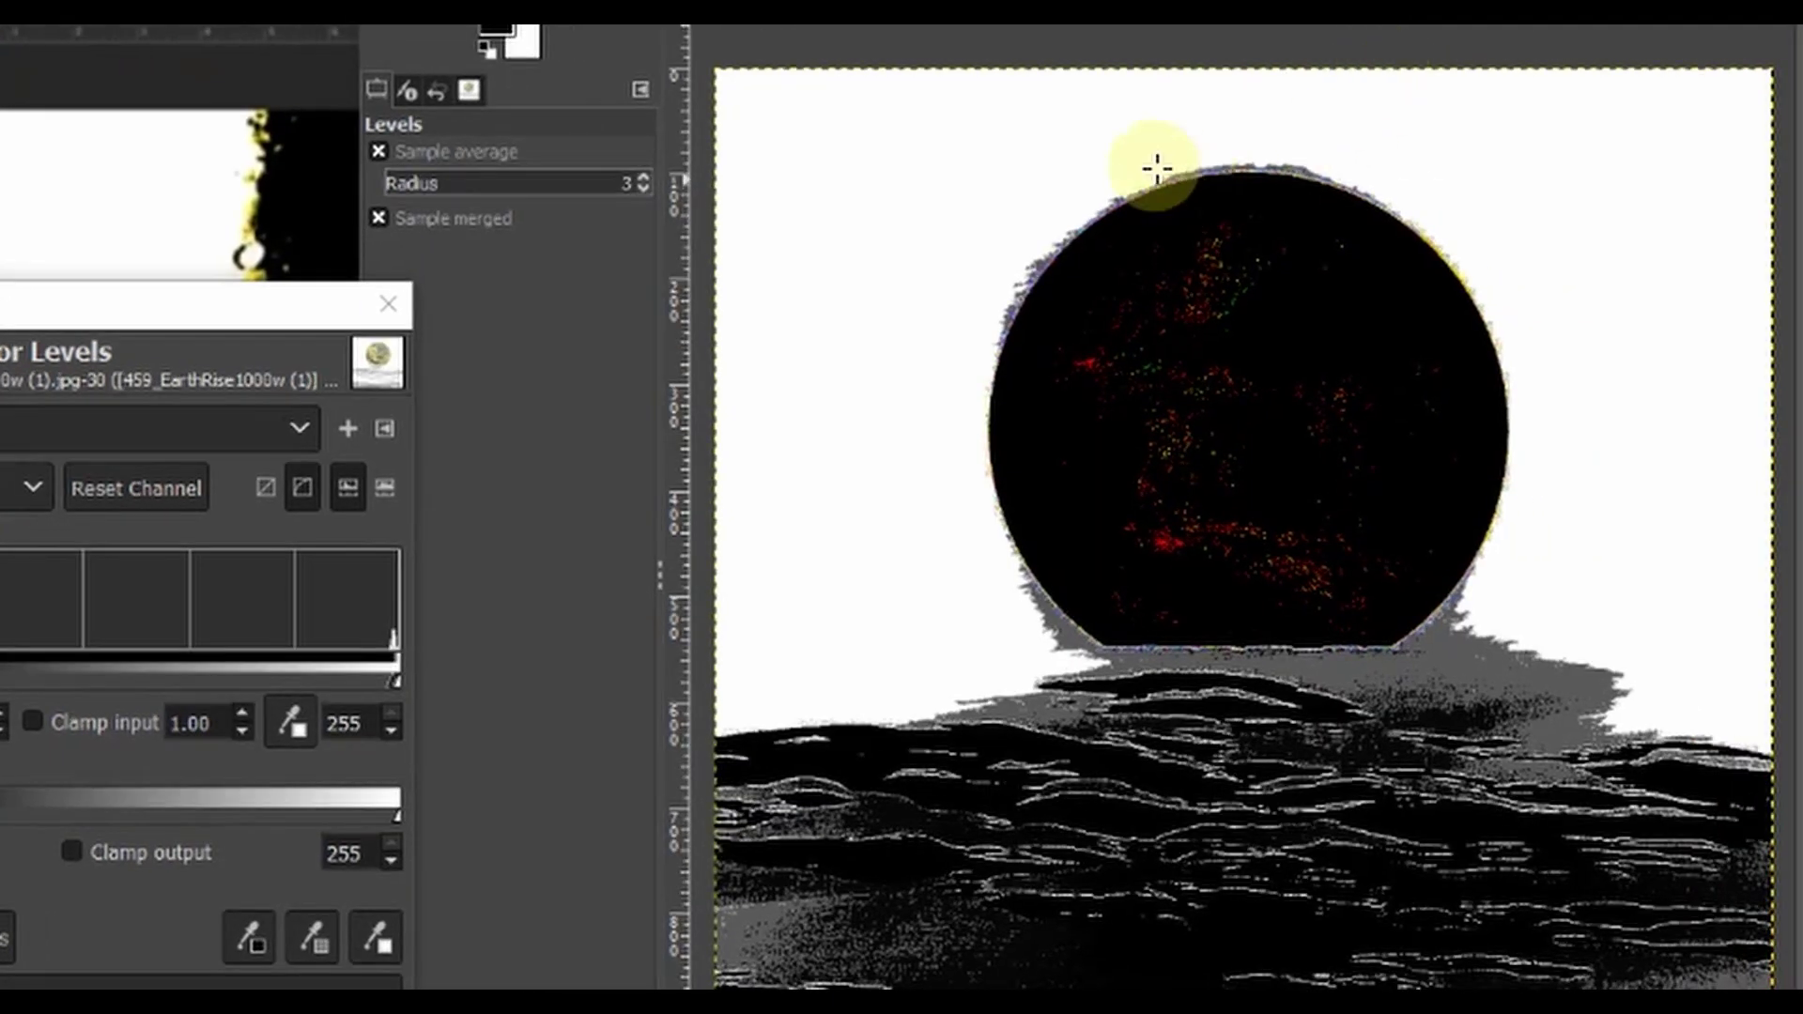
pyautogui.click(1264, 539)
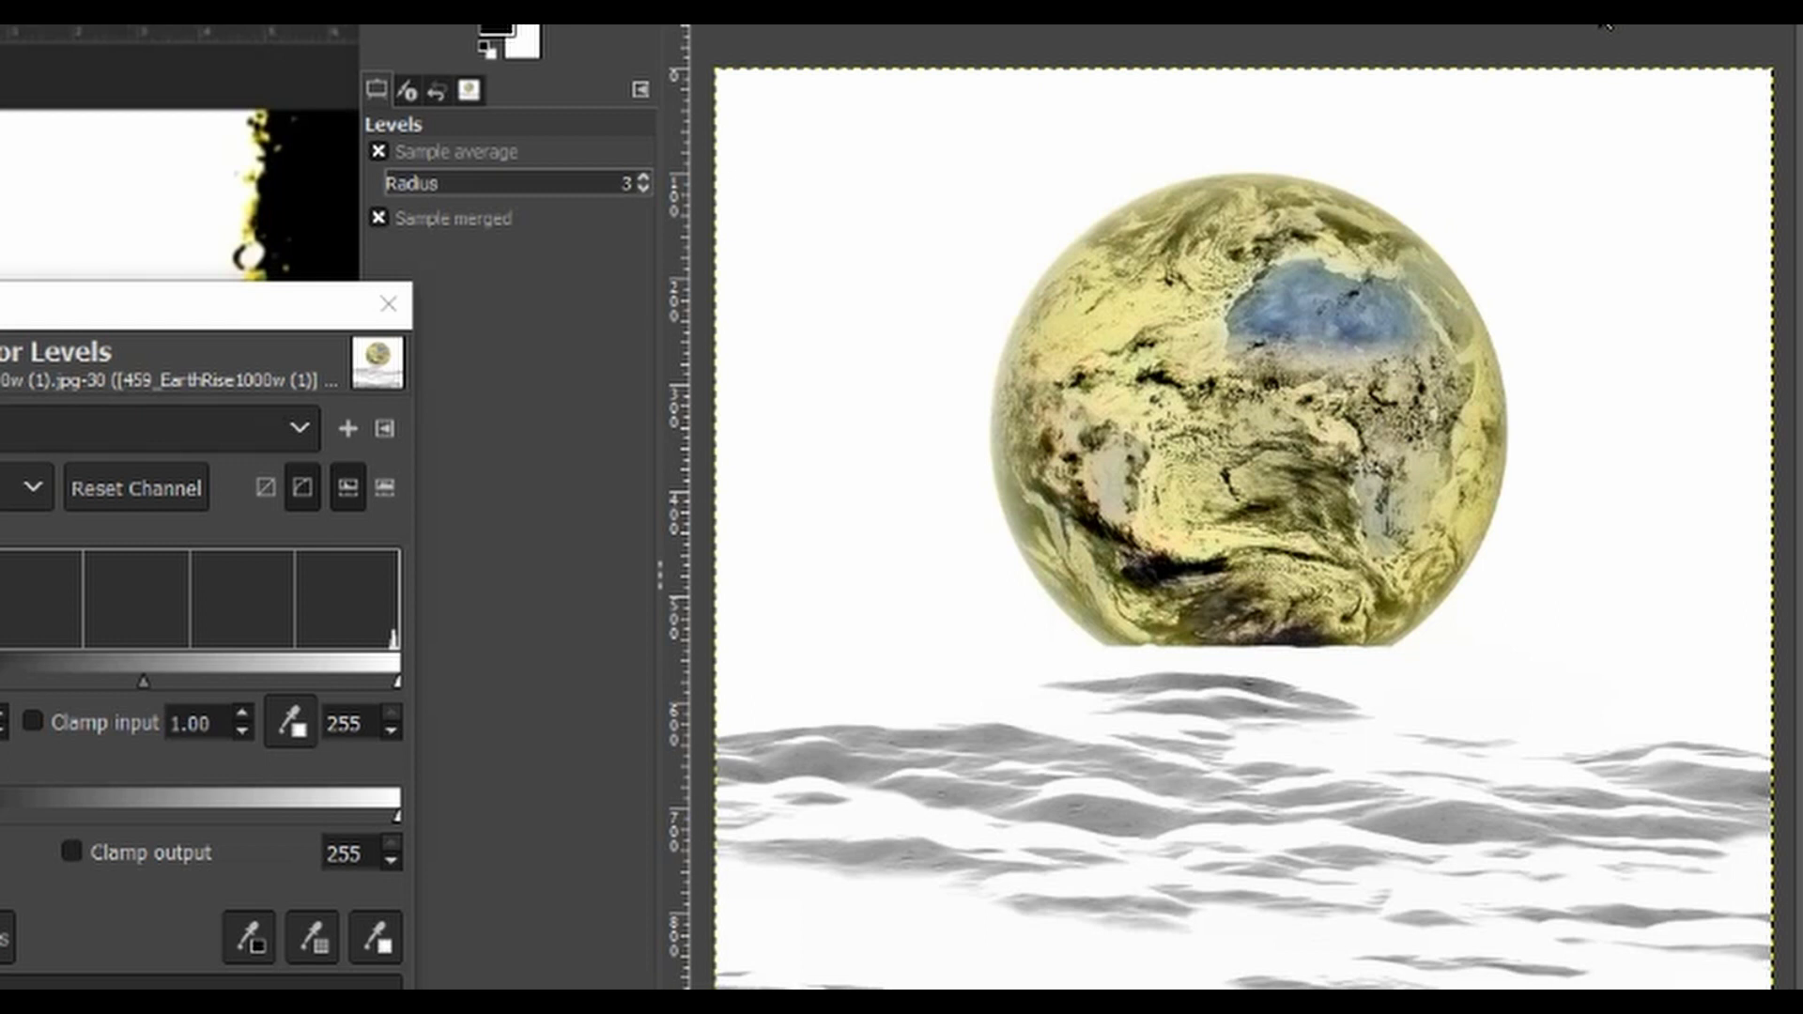
pyautogui.click(1079, 351)
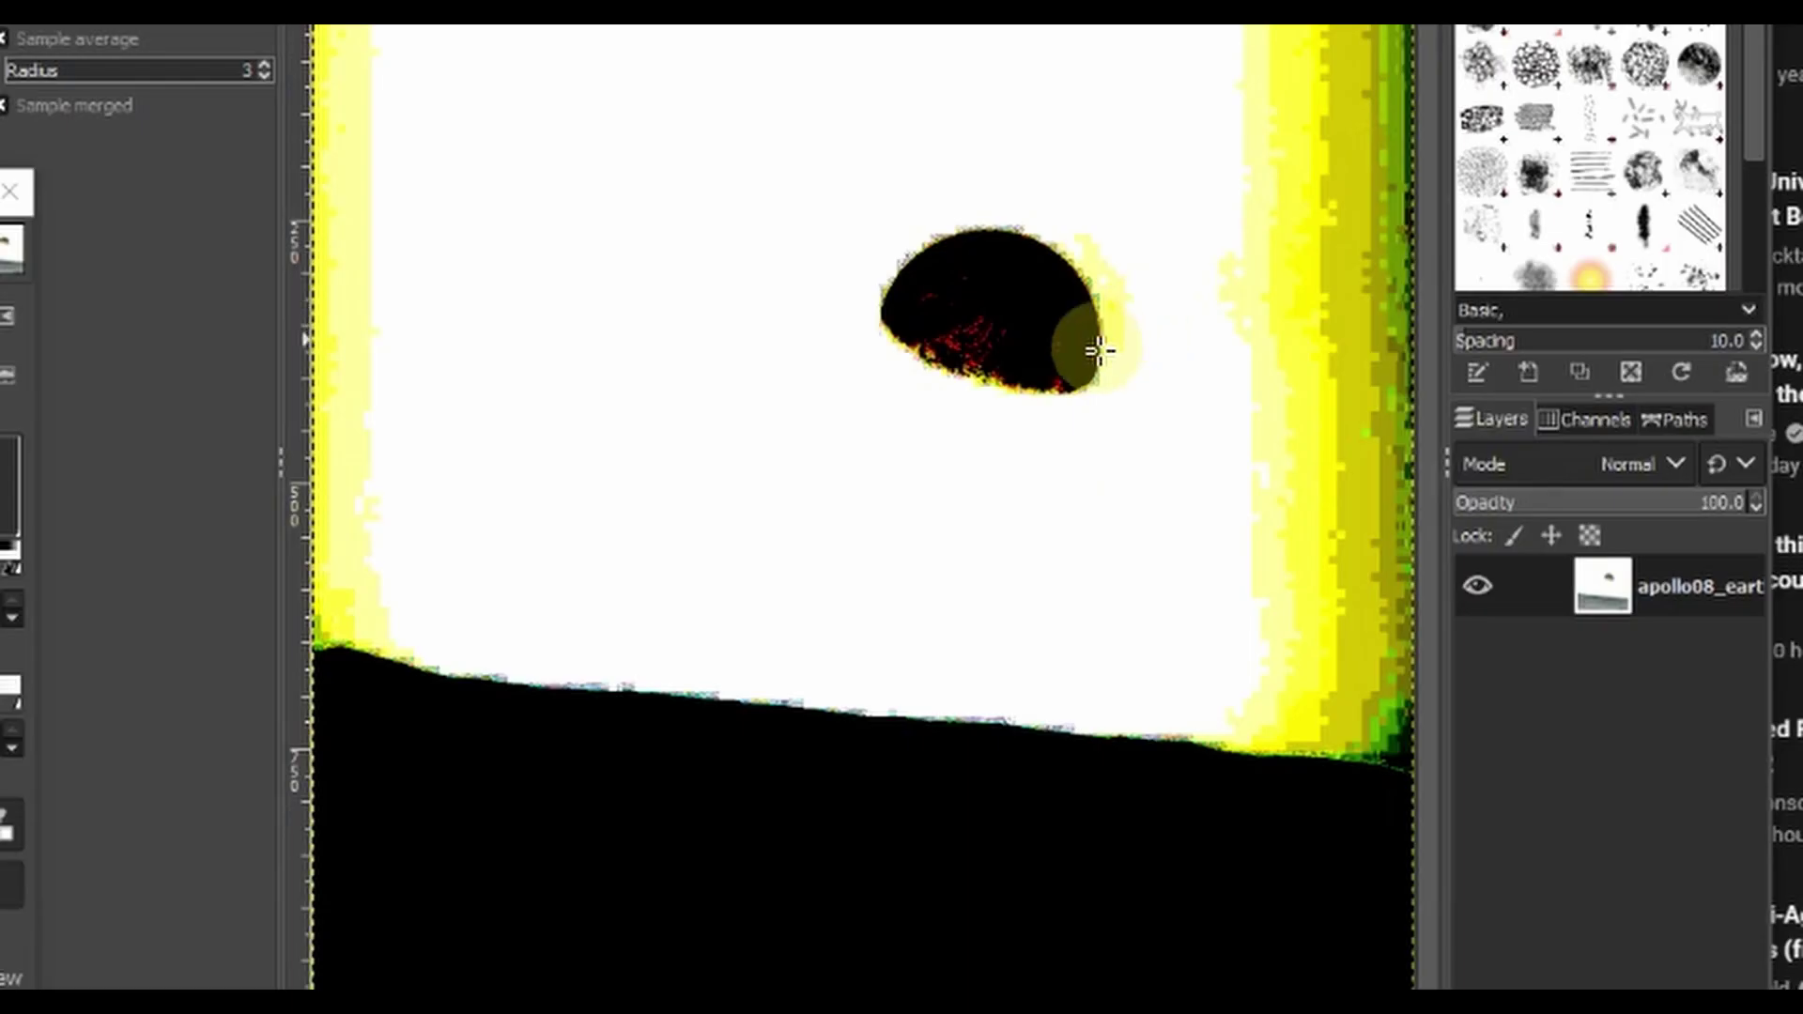
pyautogui.click(552, 547)
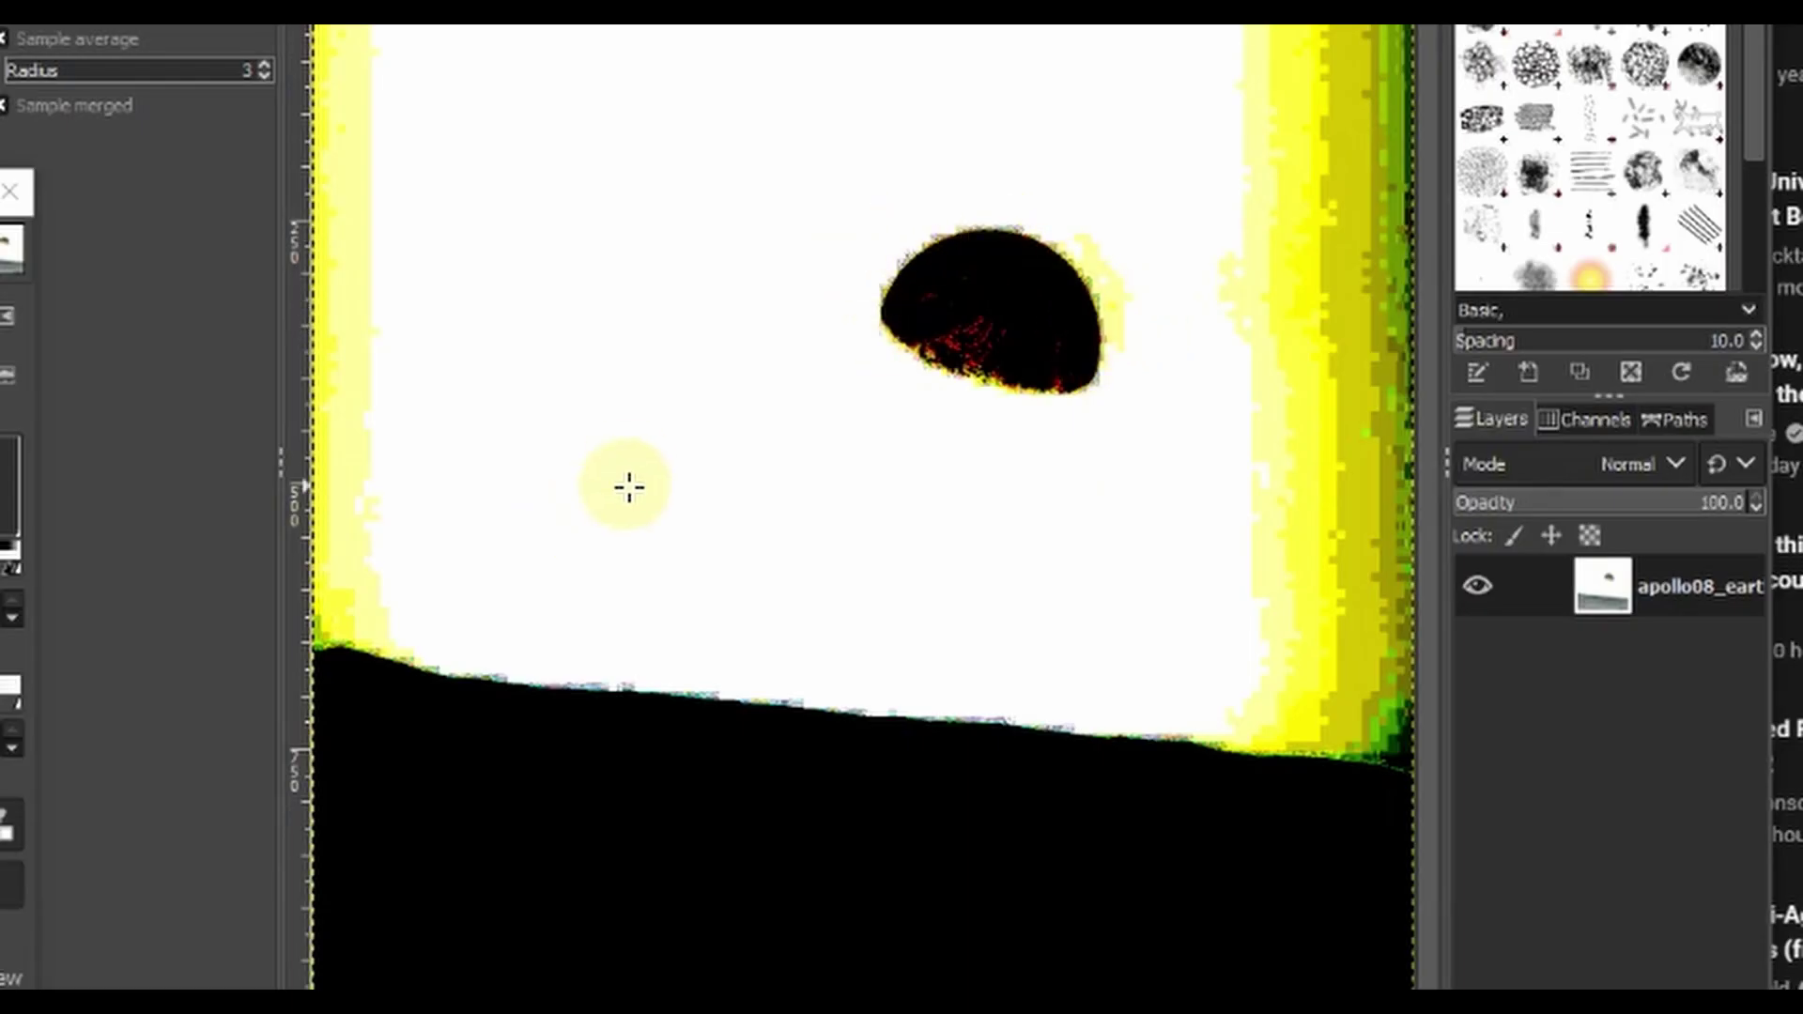